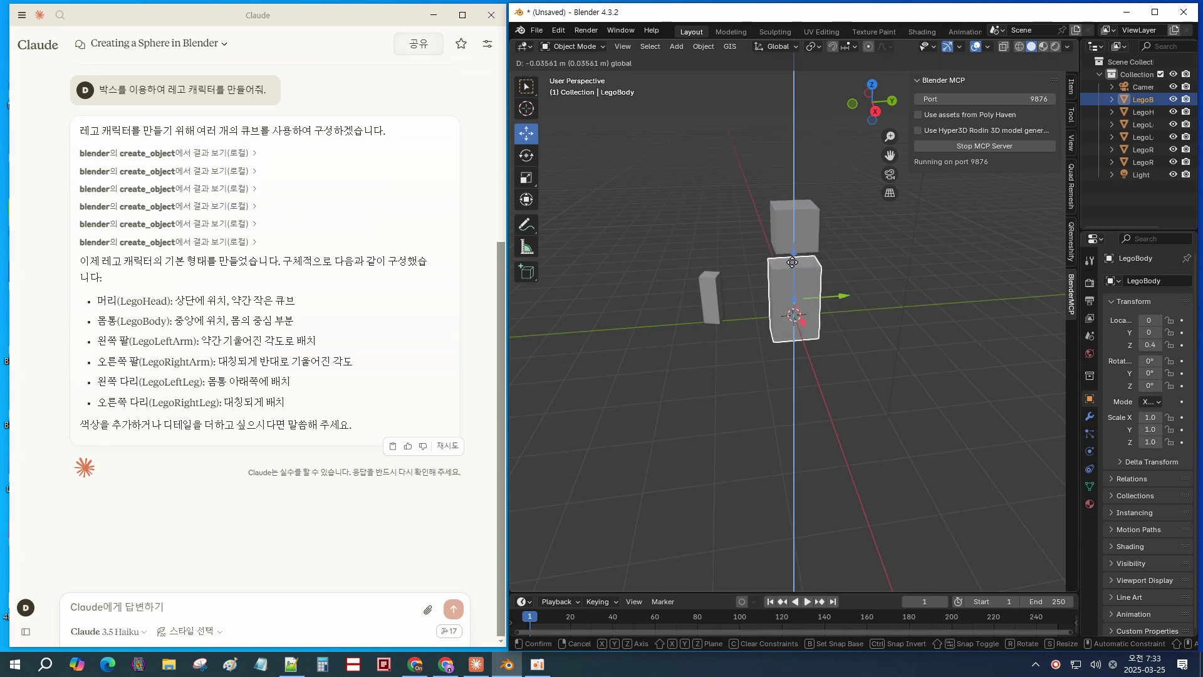
Undo the manual Lego edits, tell Claude the parts all overlap, and allow its tool call
key(ctrl+z)
key(ctrl+z)
key(ctrl+z)
key(ctrl+z)
key(ctrl+z)
click(290, 607)
text(모두 위치가 같아서 레고처럼 안보이고 멍)
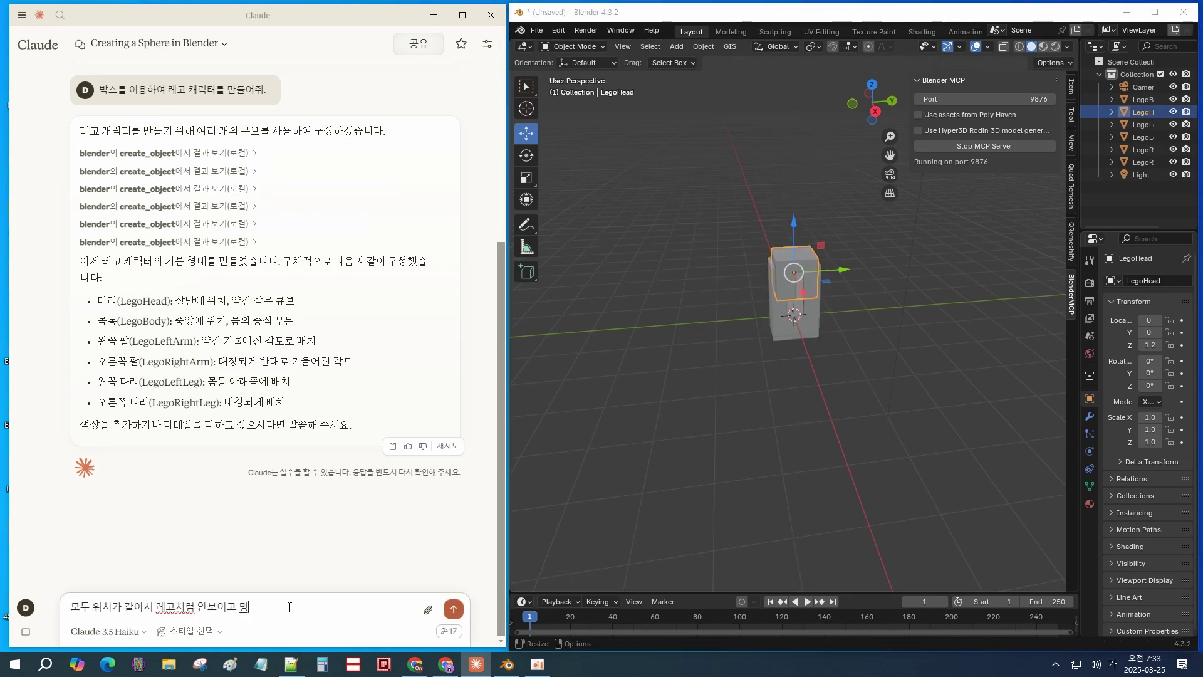
text(.)
key(Return)
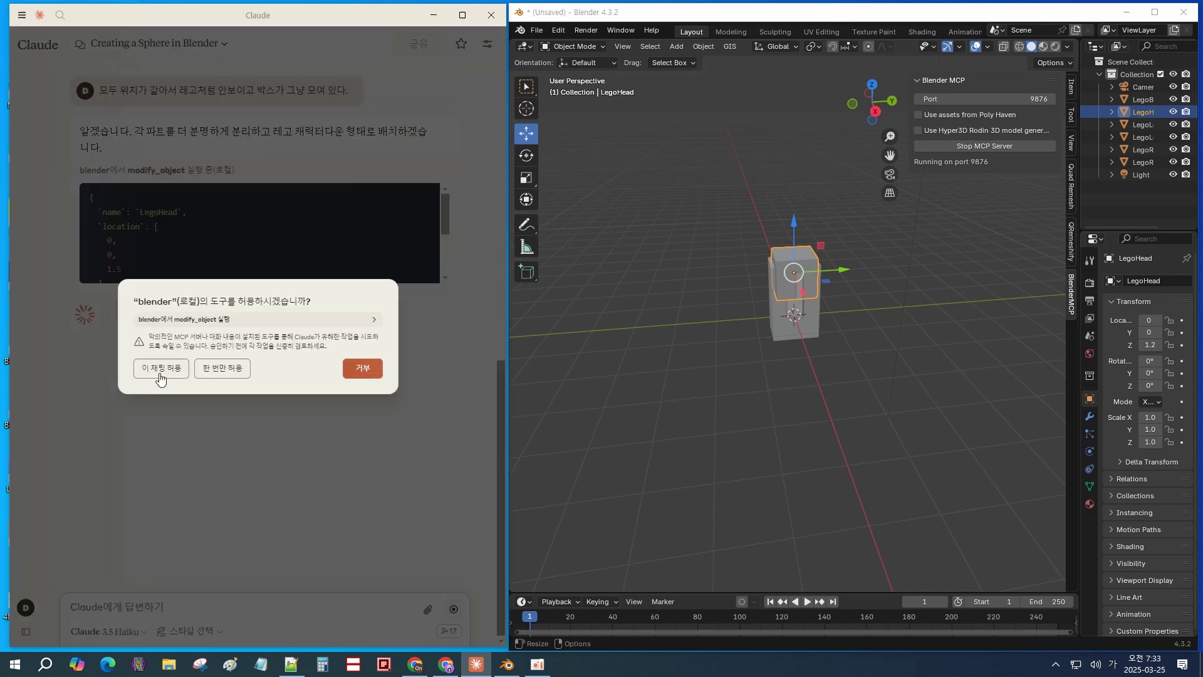
click(162, 374)
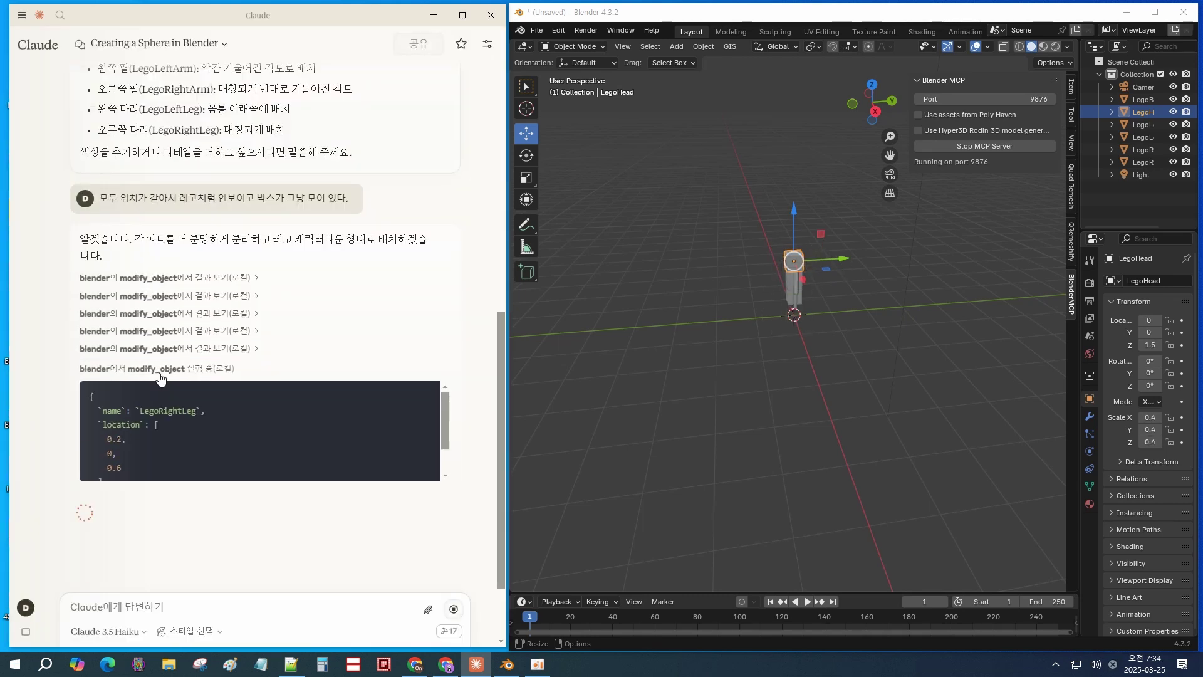
Inspect the rearranged figure, lower both legs, and draft a request for a car beside it
drag(796, 392, 684, 404)
scroll(721, 389, up, 2)
click(803, 342)
drag(803, 340, 789, 339)
click(806, 293)
shift+click(783, 299)
drag(794, 236, 795, 261)
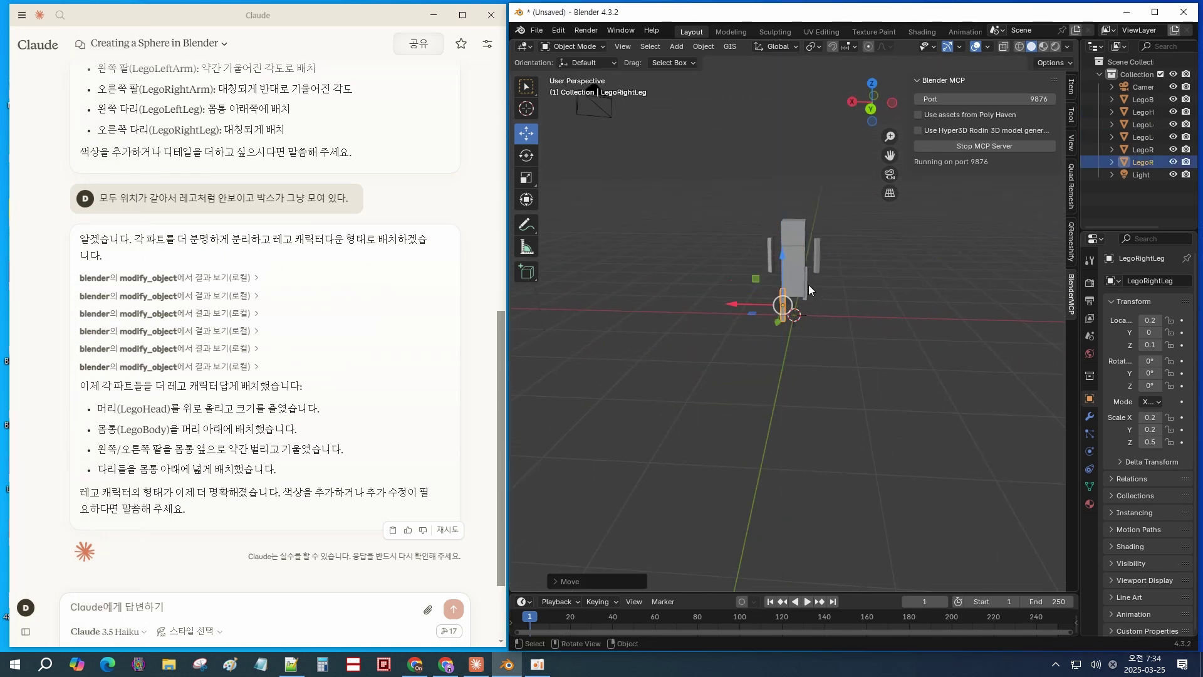
click(806, 306)
click(808, 362)
drag(792, 366, 827, 369)
click(368, 596)
text(레고 캐릭터를 옆에)
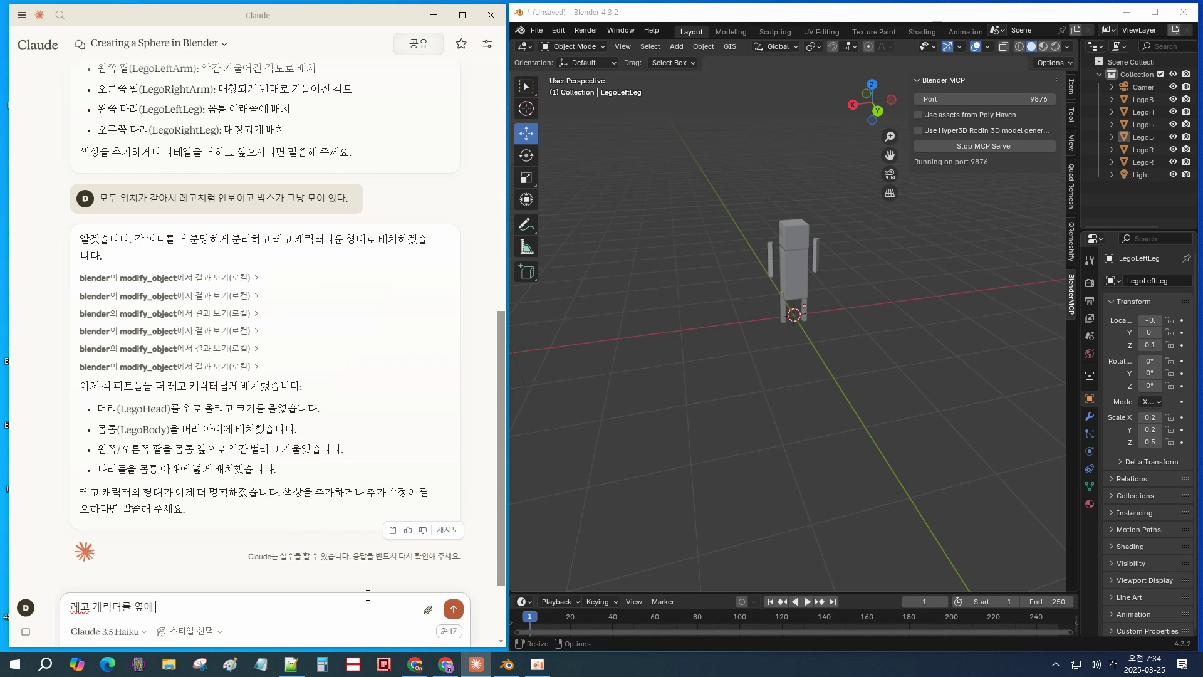
text( 자동차를 만들어줘.)
Send the car request, then ask Claude to give the Lego character and car suitable colours
key(Return)
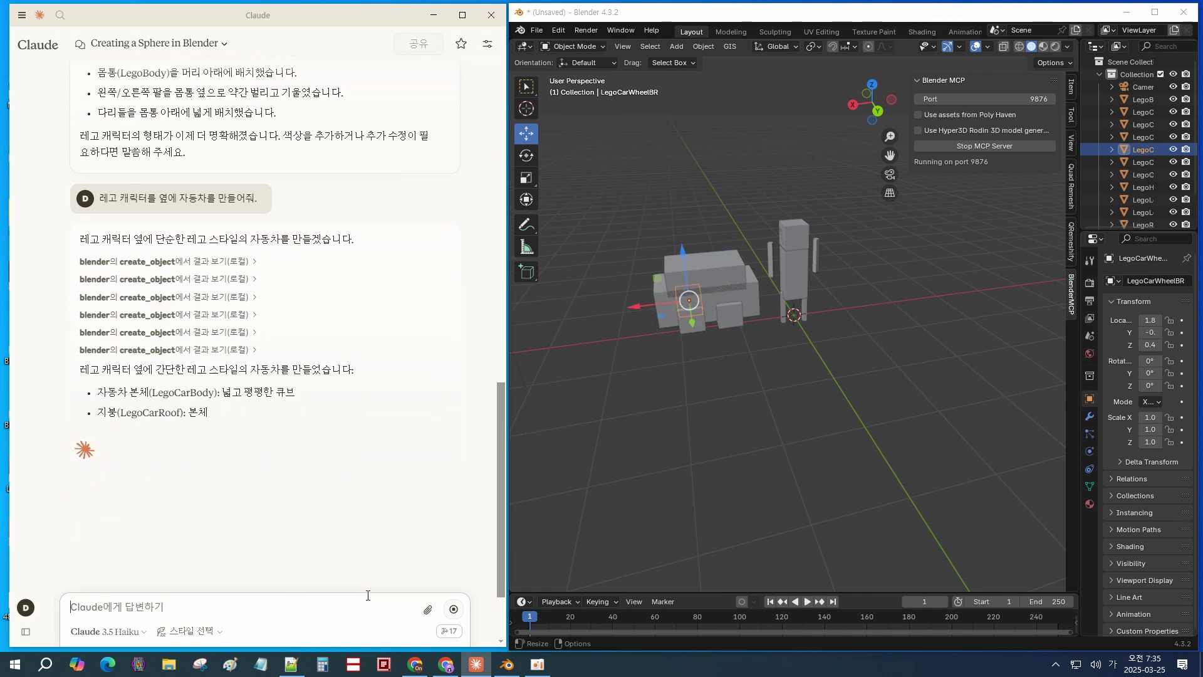
text(레고 캐릭터와)
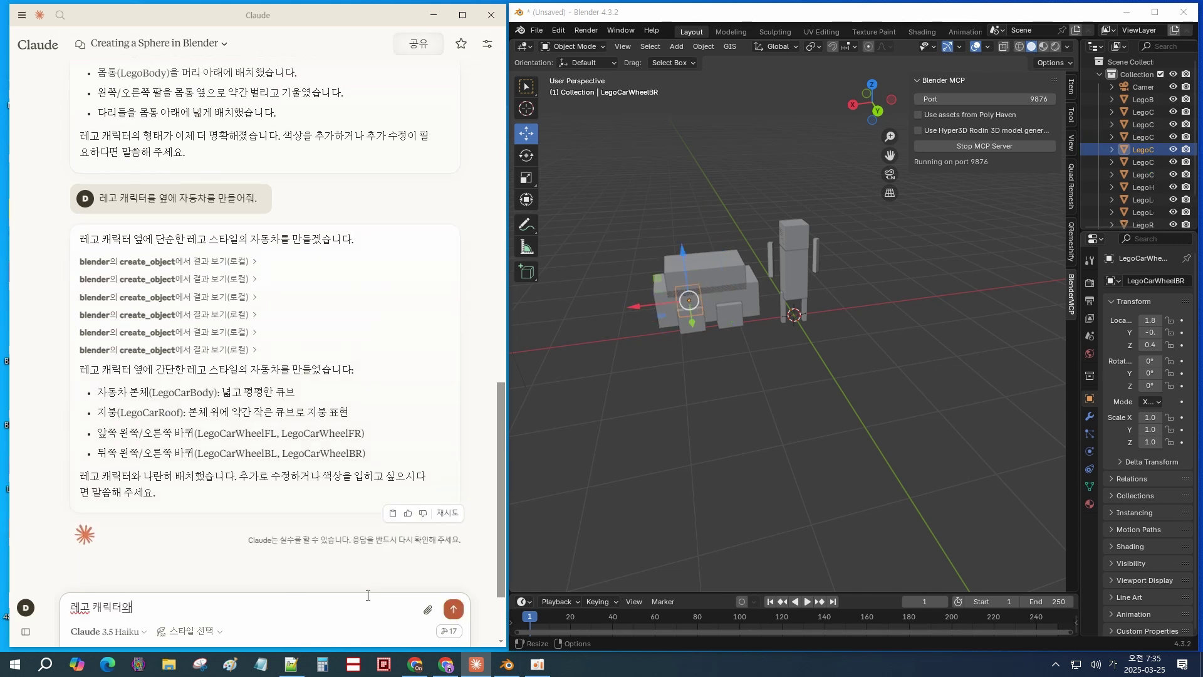
text( 자동차에 적절한 컬러를 넣어줘.)
key(Return)
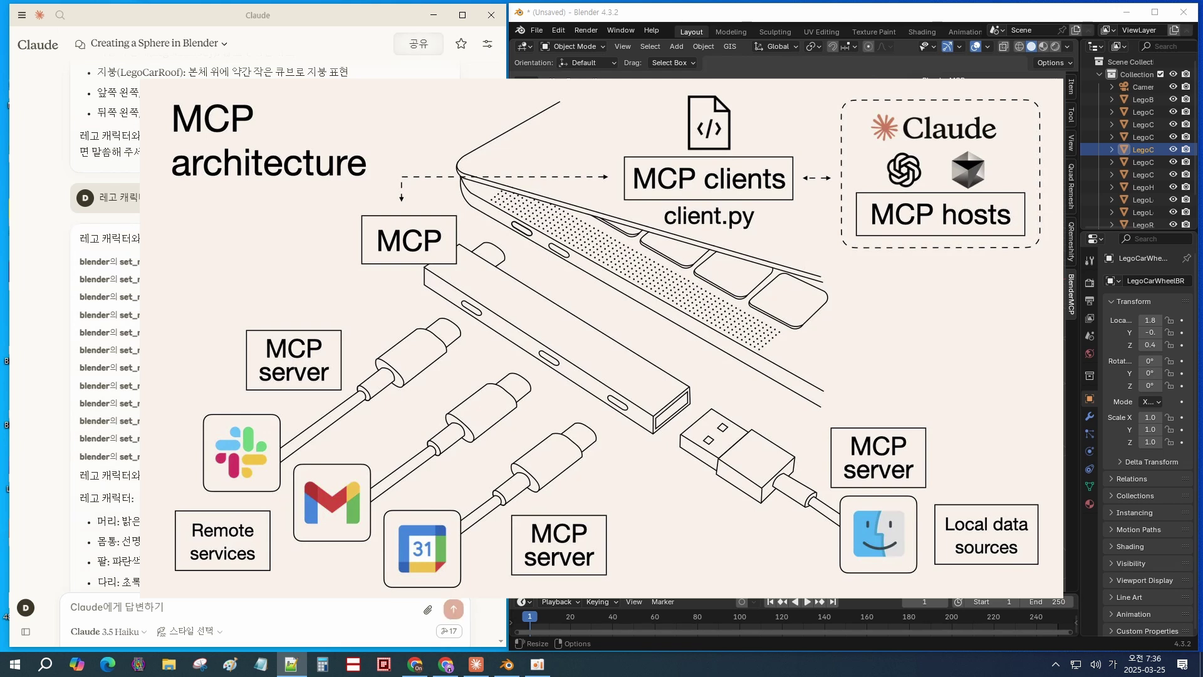
Report that no colours were applied and let Claude run code in Blender
click(306, 608)
text(전혀)
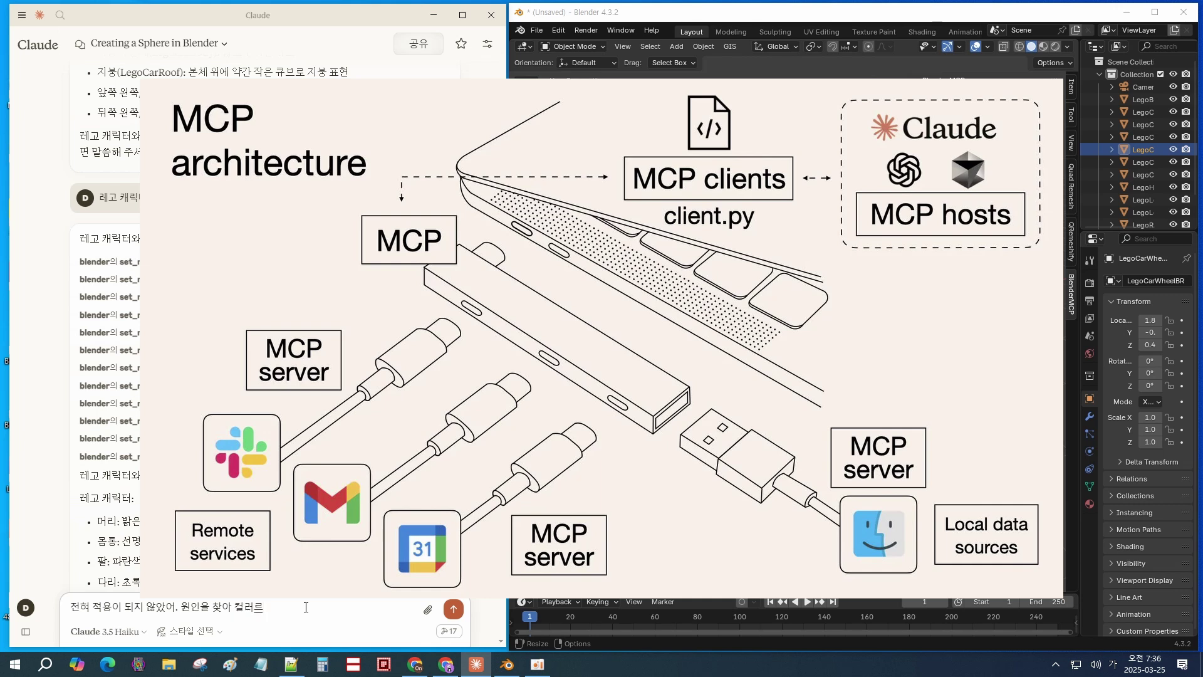
text( 적용이 되지 않았어. 원인을 찾아 컬러를)
key(Return)
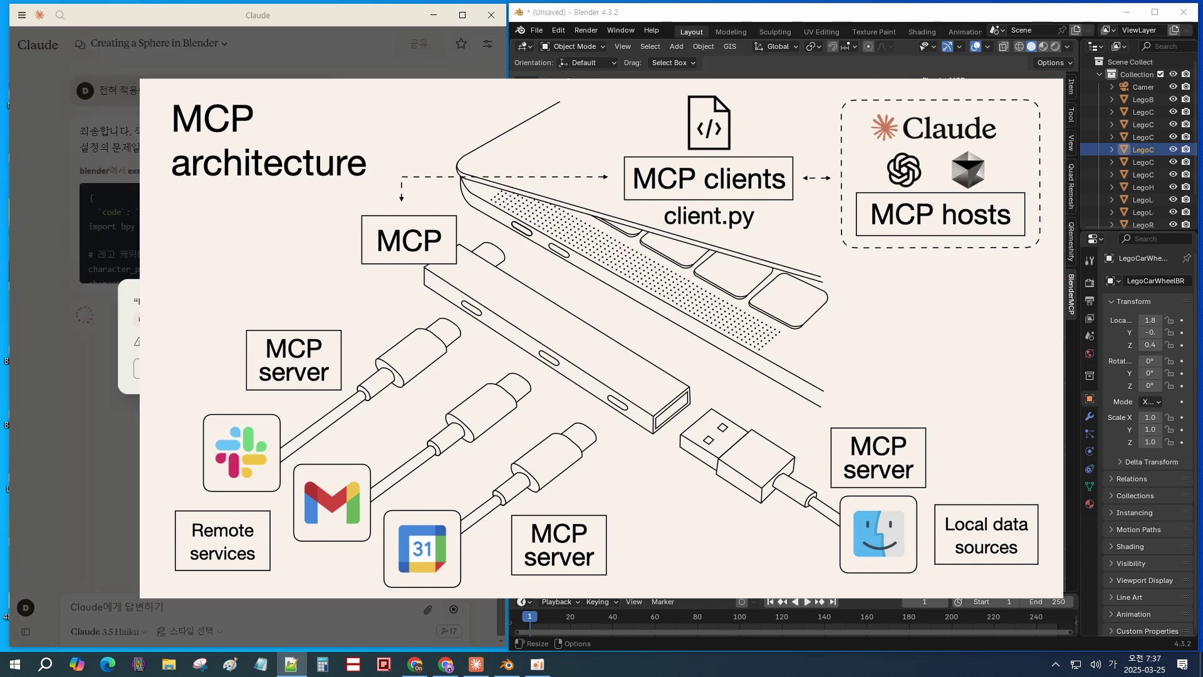
click(179, 368)
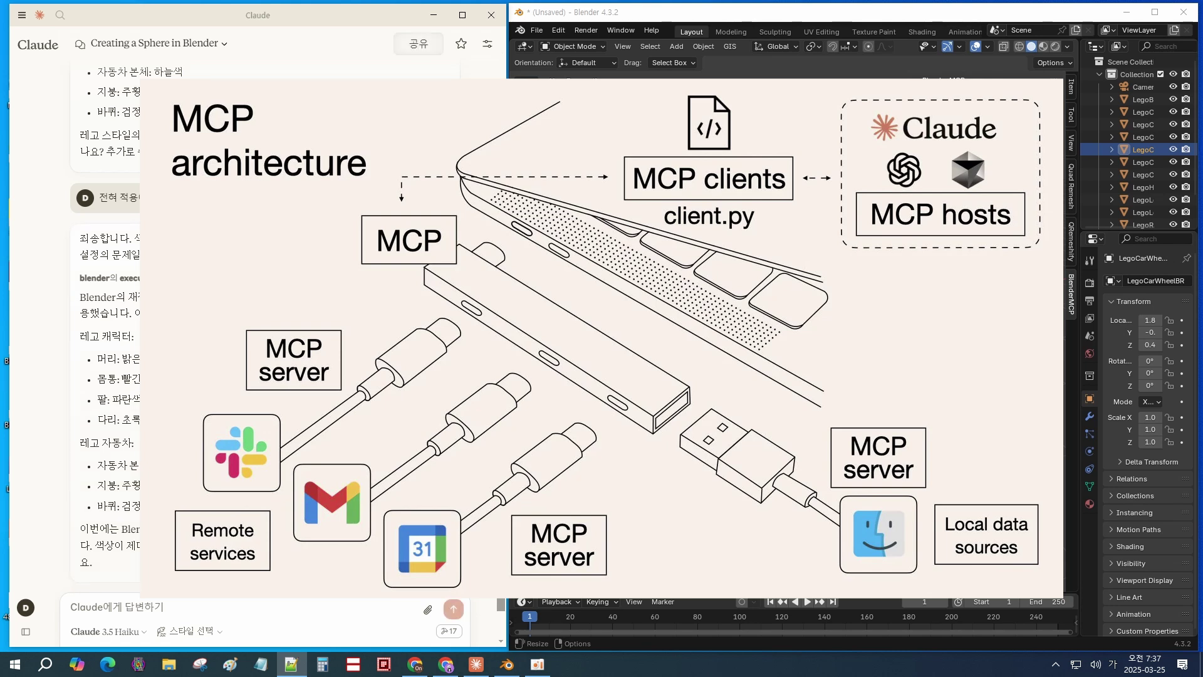
Check the Lego body's Material tab, then tell Claude the objects seem to lack materials
click(1090, 503)
click(1143, 100)
click(272, 612)
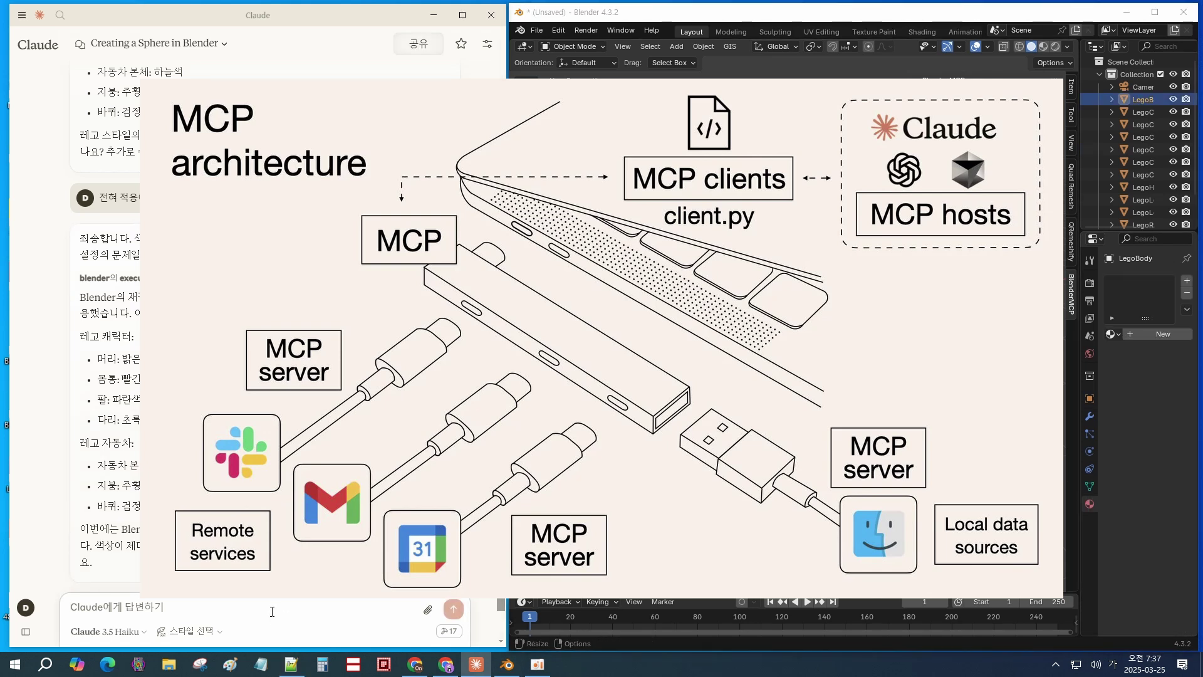
text(오브젝트에 마테리얼이 생성이 되지 않아서 그런거 같은데)
key(Return)
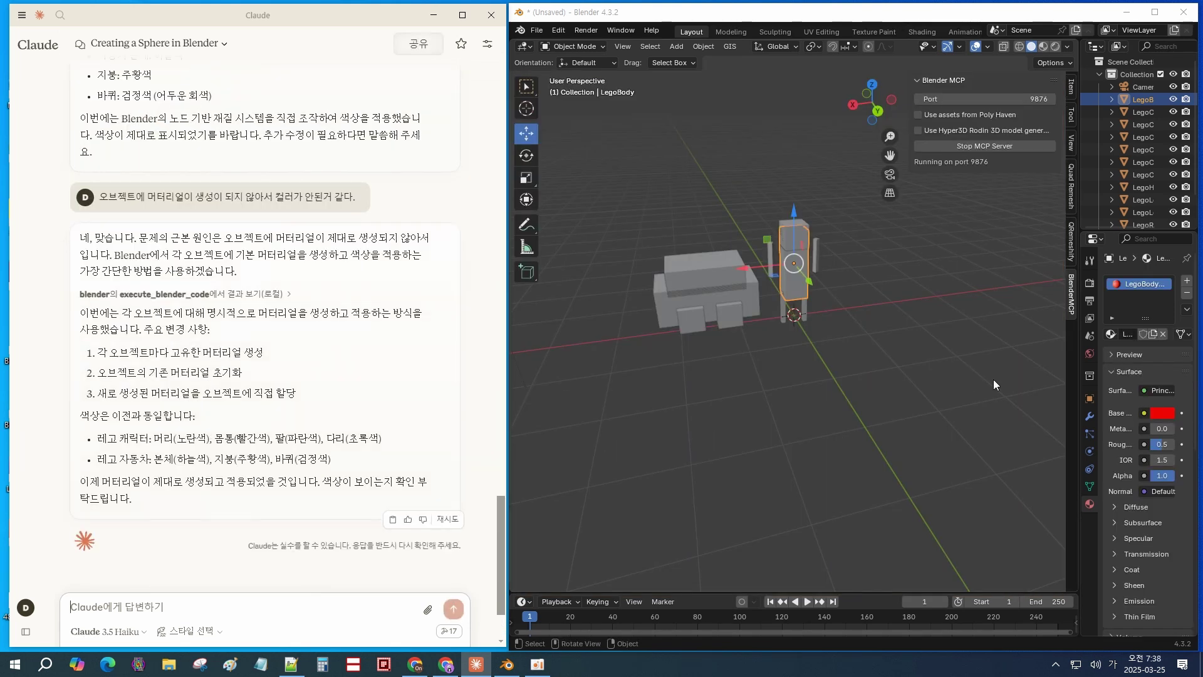
Raise the Lego head slightly above the body on the Z axis
drag(1082, 441, 985, 441)
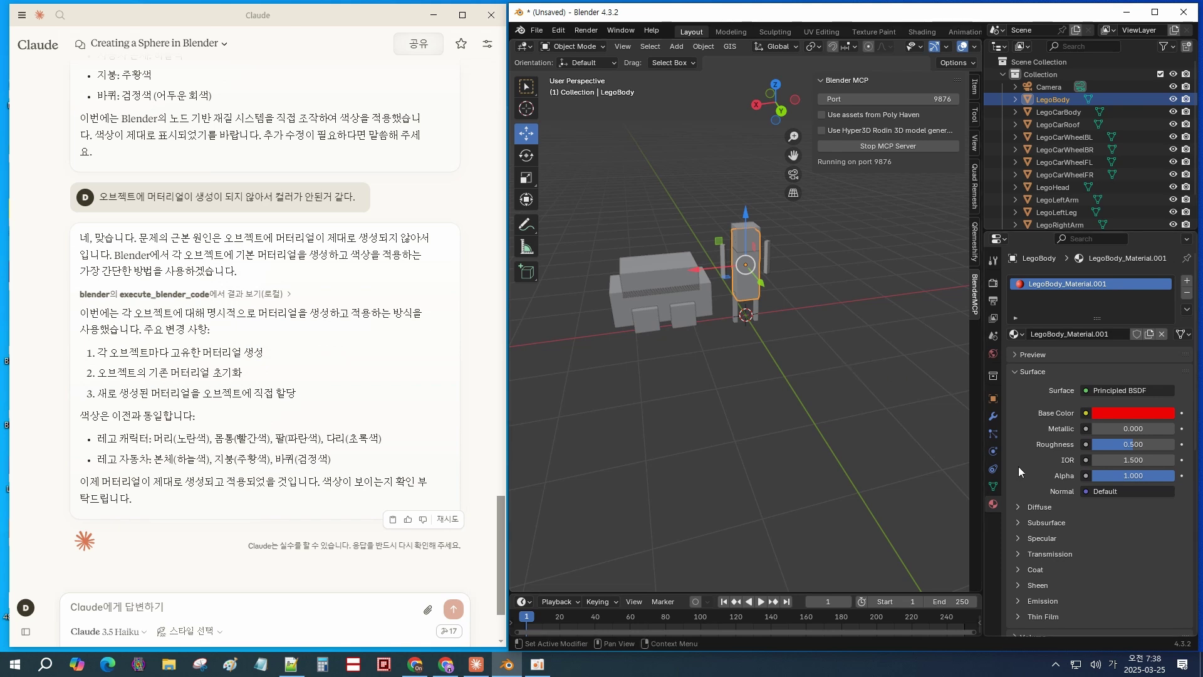
mouse_move(821, 384)
mouse_down()
mouse_move(887, 396)
mouse_move(813, 379)
mouse_up()
click(747, 234)
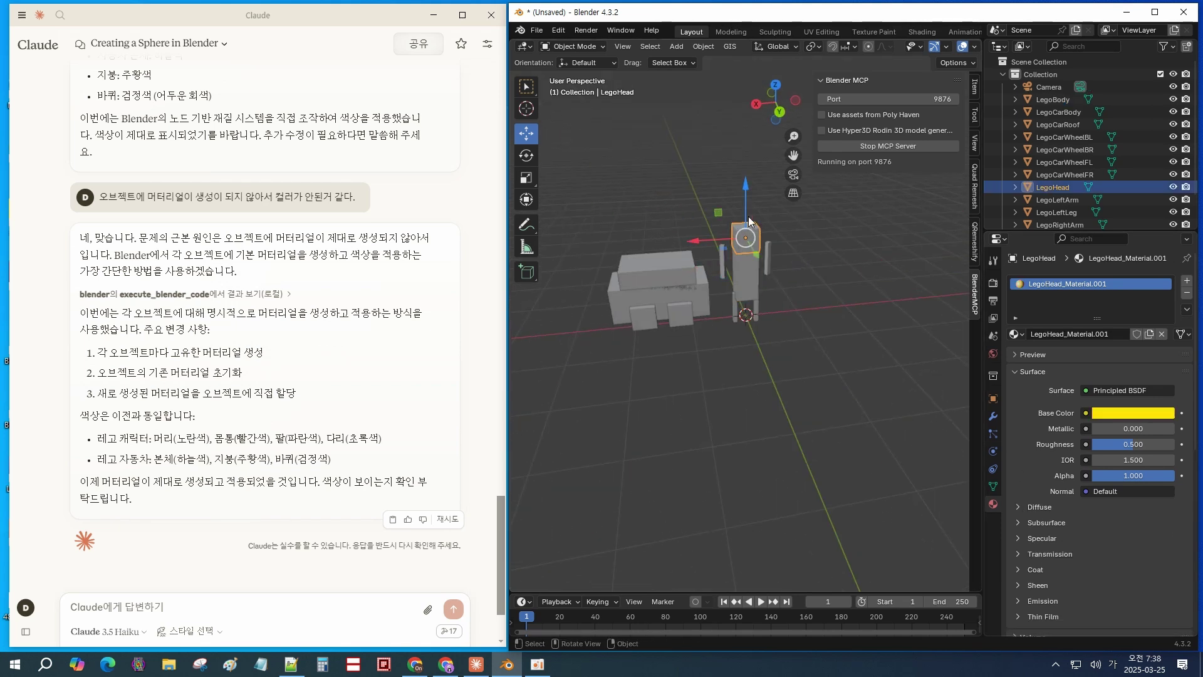
drag(745, 201, 744, 167)
click(746, 263)
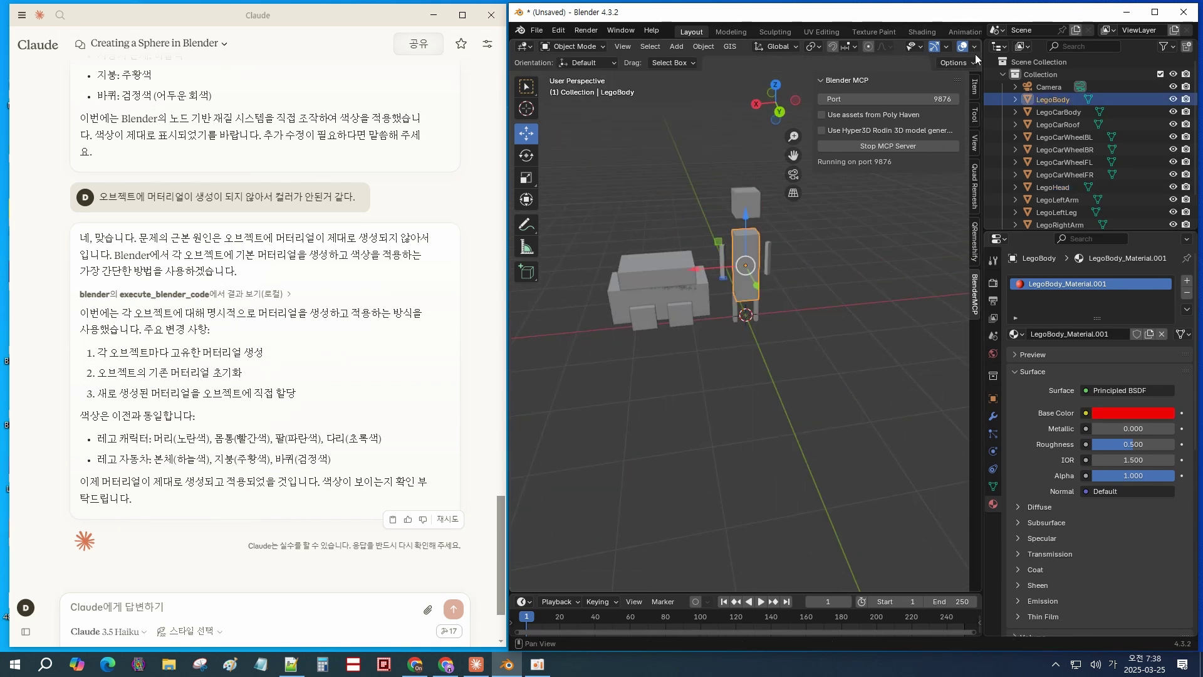
Switch the viewport to Material Preview and orbit to view the coloured figure and car
mouse_move(984, 65)
mouse_down()
mouse_move(1135, 65)
mouse_move(990, 82)
mouse_up()
click(1095, 47)
click(811, 319)
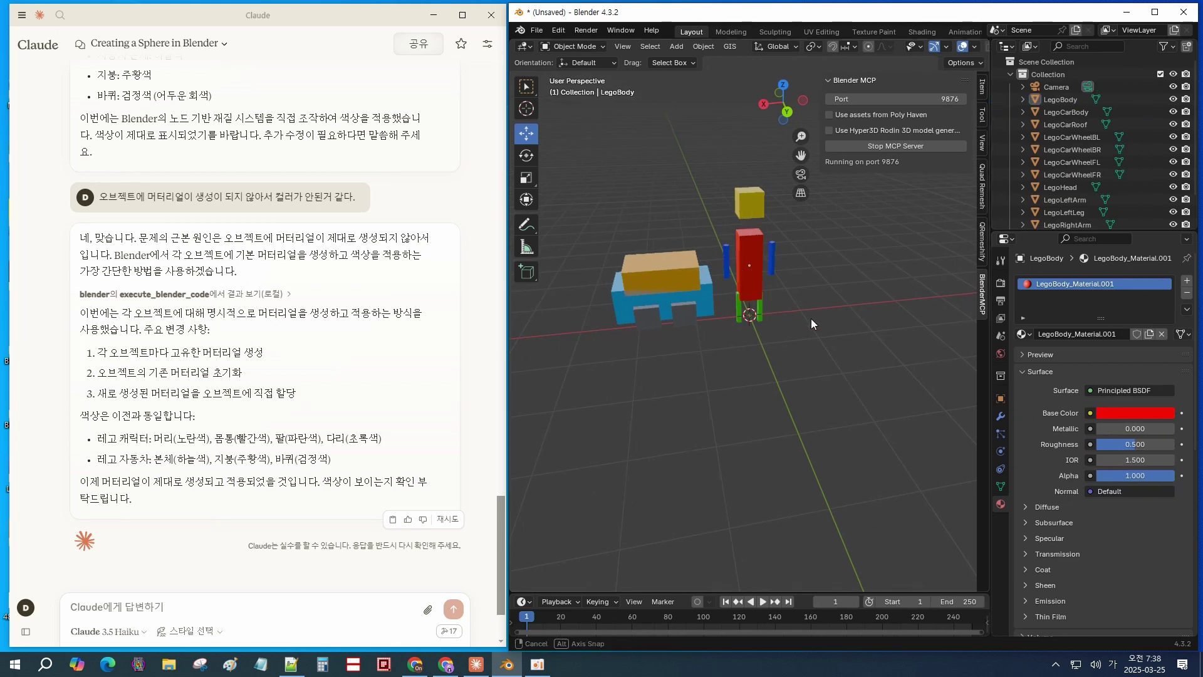
drag(810, 318, 822, 310)
mouse_move(686, 351)
mouse_down()
mouse_move(720, 349)
mouse_move(697, 349)
mouse_up()
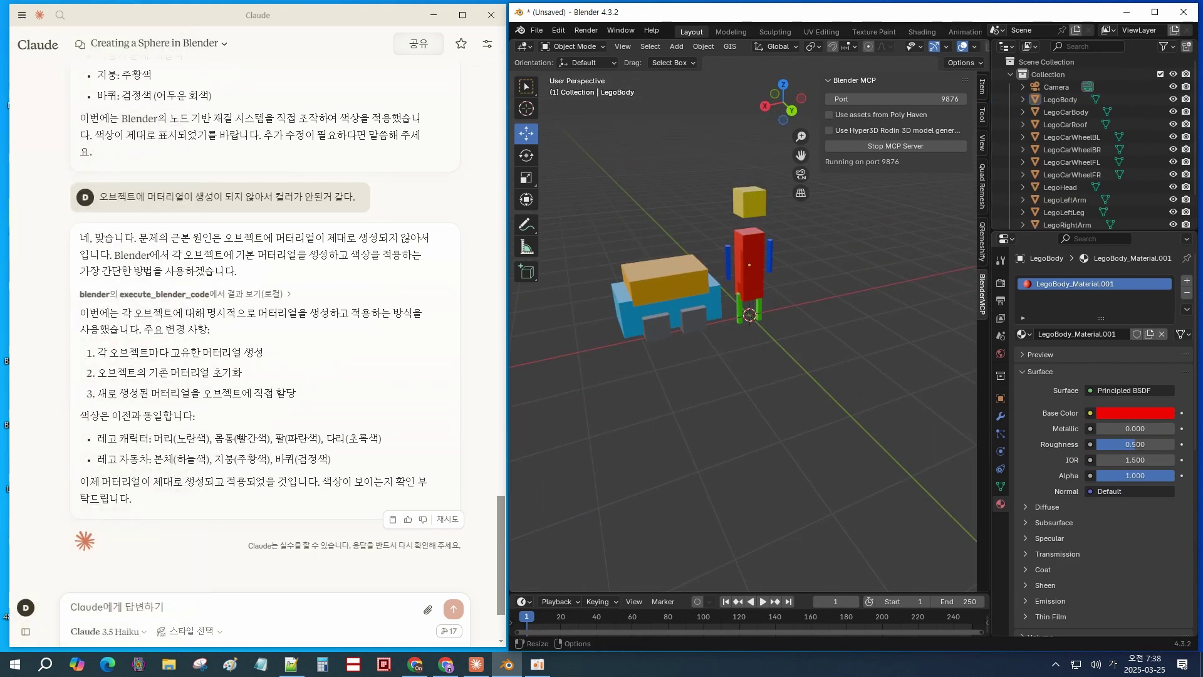
key(alt+Tab)
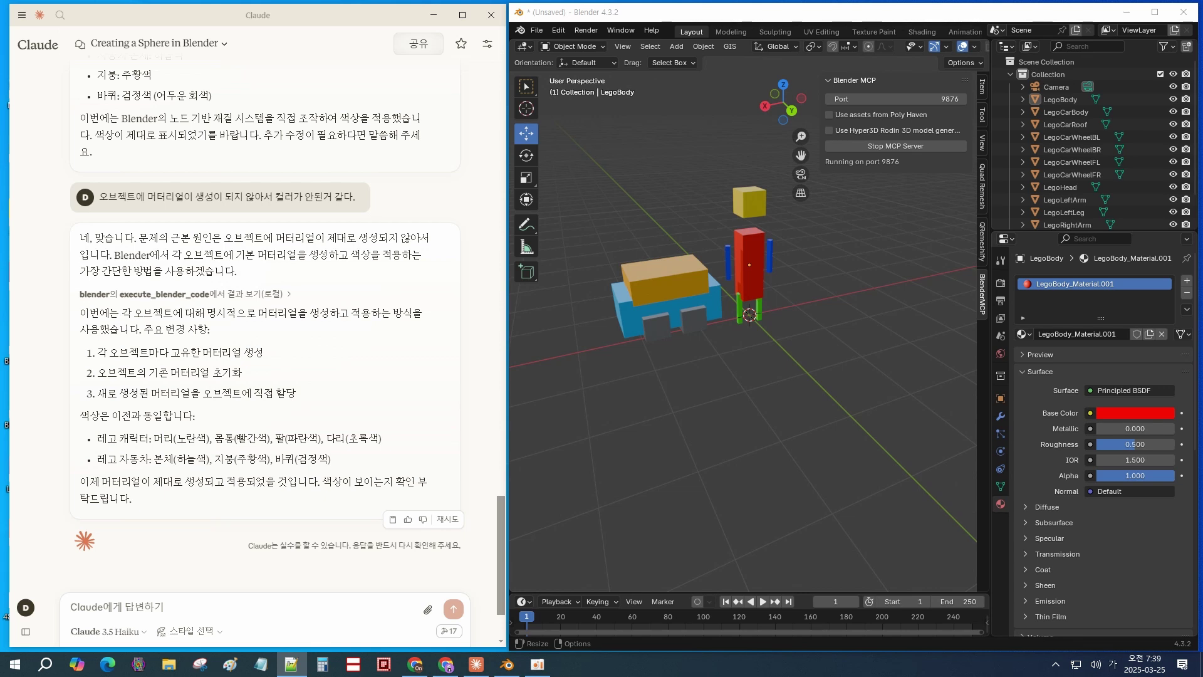
Start a new chat and draft in Korean: use Claude's MCP to control the Google web browser
click(185, 608)
text(MCP)
key(BackSpace)
key(BackSpace)
key(BackSpace)
text(zmf)
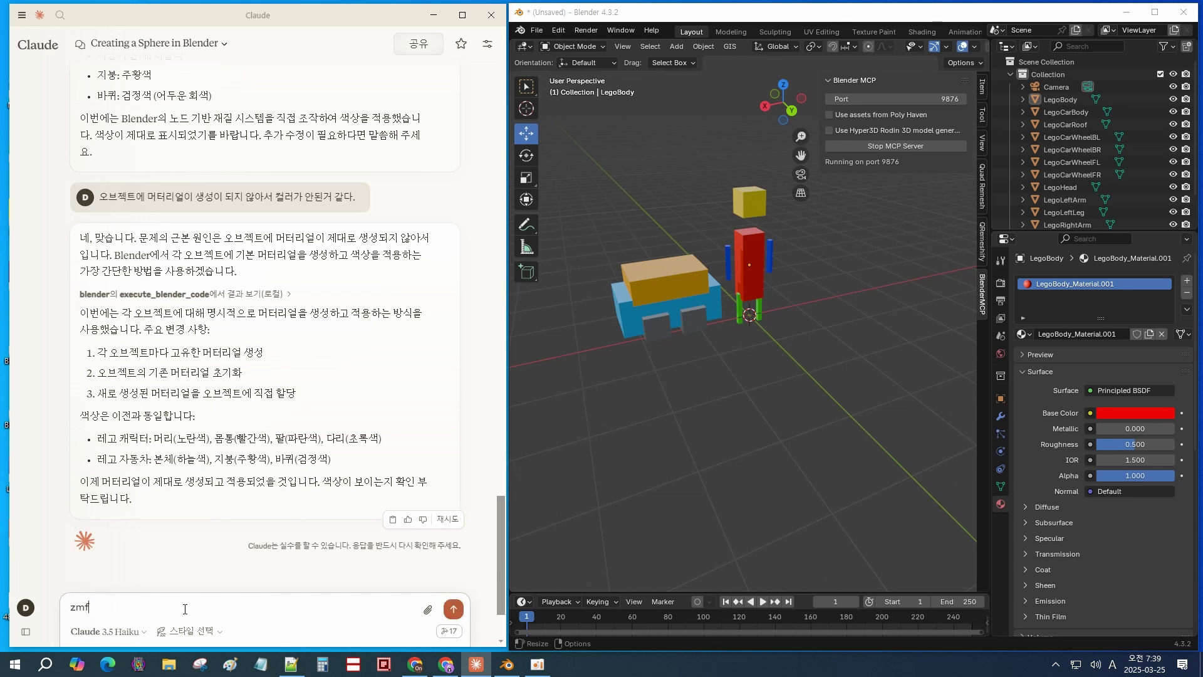
click(36, 76)
text(zmf)
key(BackSpace)
key(BackSpace)
key(BackSpace)
key(Hangul)
text(클ㄹ로드의 MCP를 이용하여 우ㅂ)
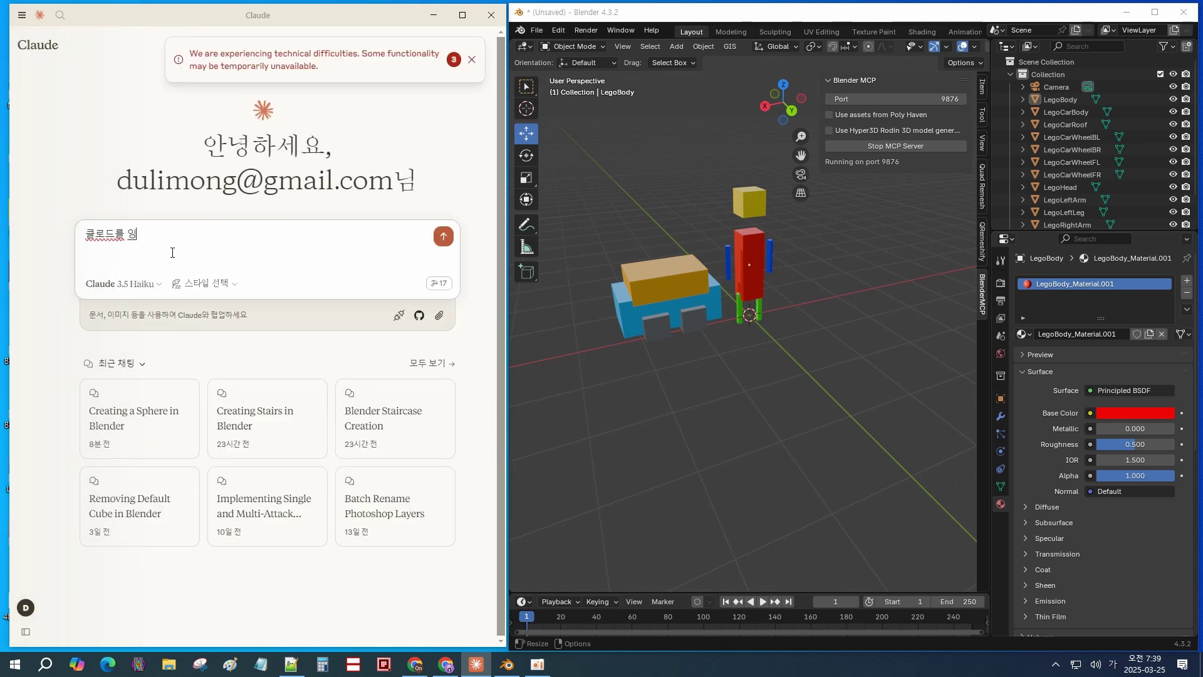
key(BackSpace)
key(BackSpace)
text(구글 웹브라우저를 컨트롤)
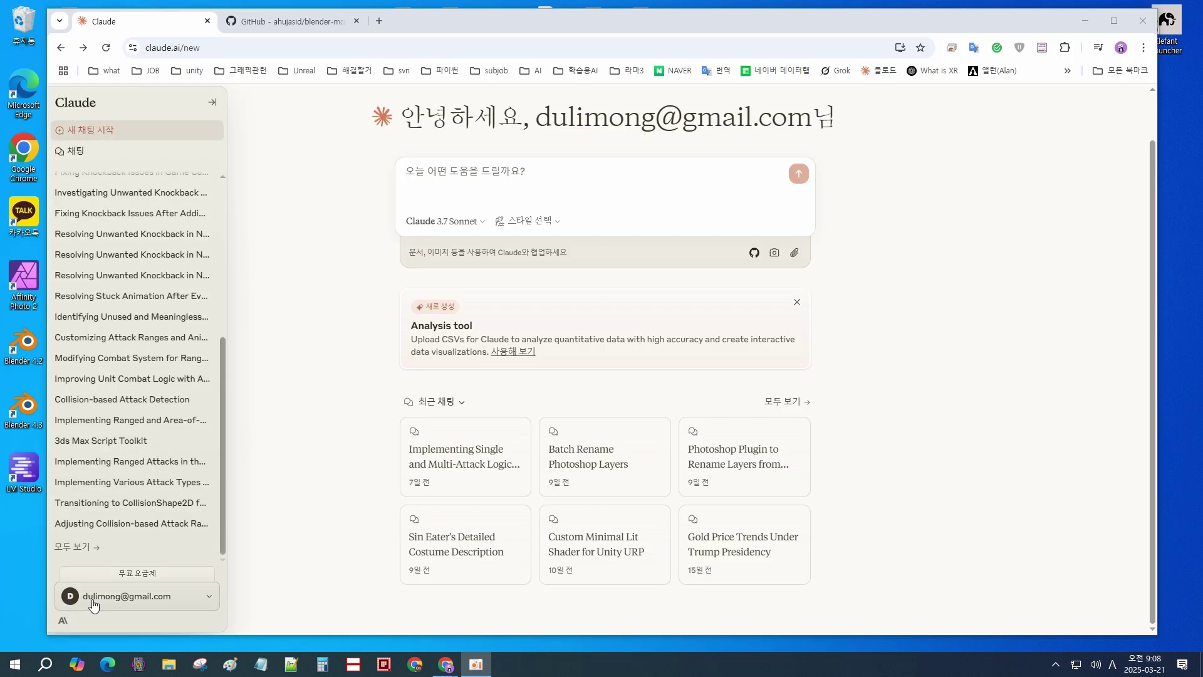
Download the Windows installer Claude-Setup-x64.exe from the account menu's desktop download page
click(94, 603)
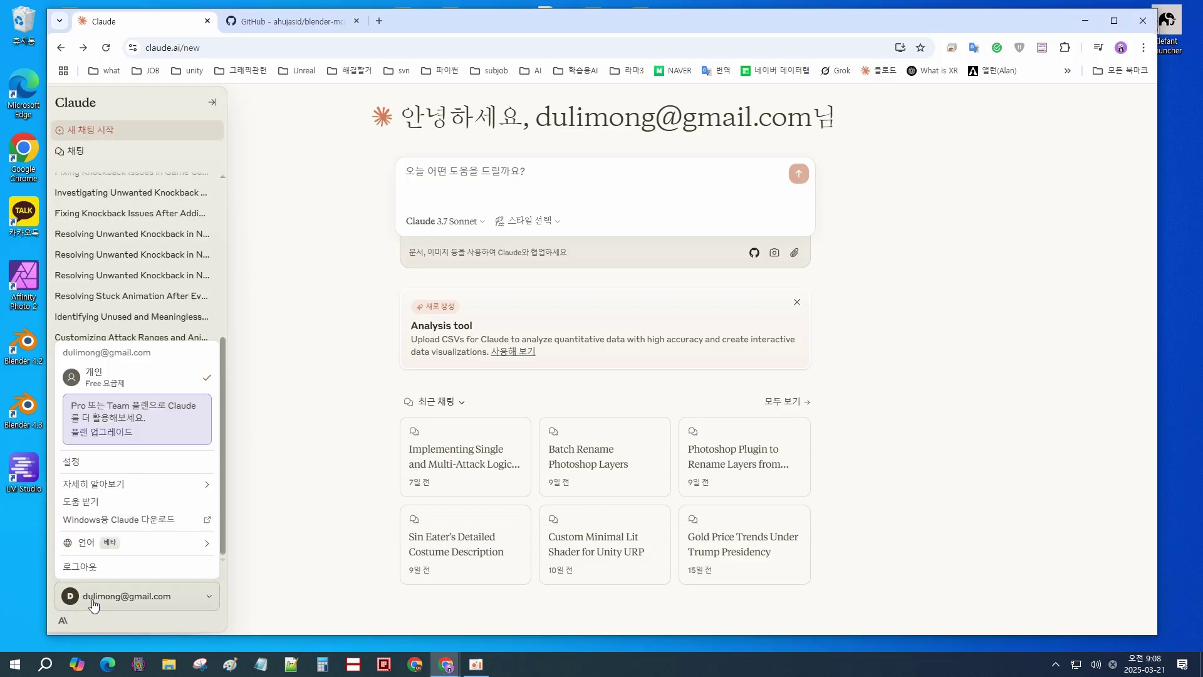
click(128, 519)
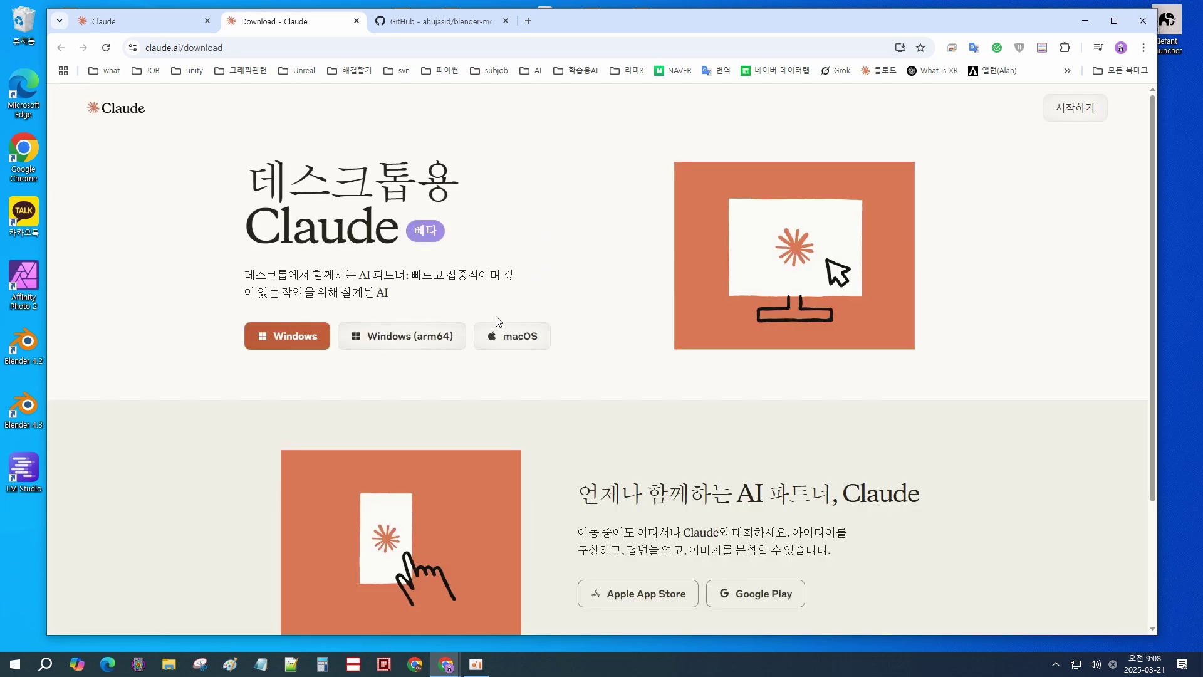
click(311, 344)
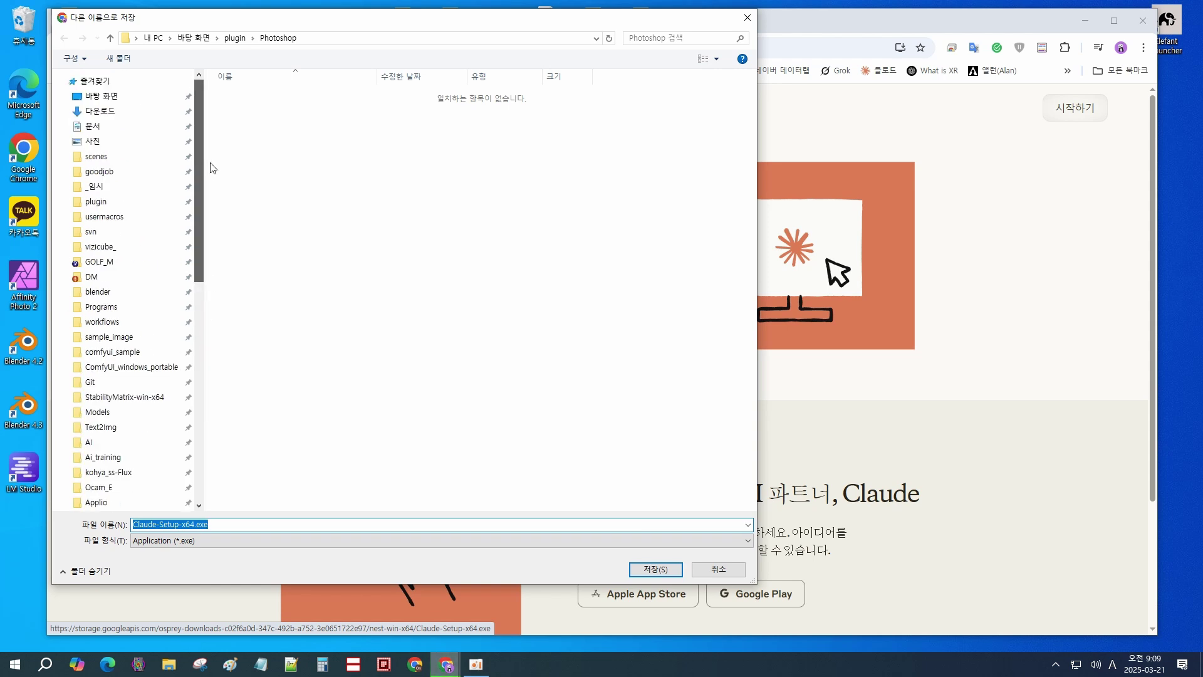
click(664, 573)
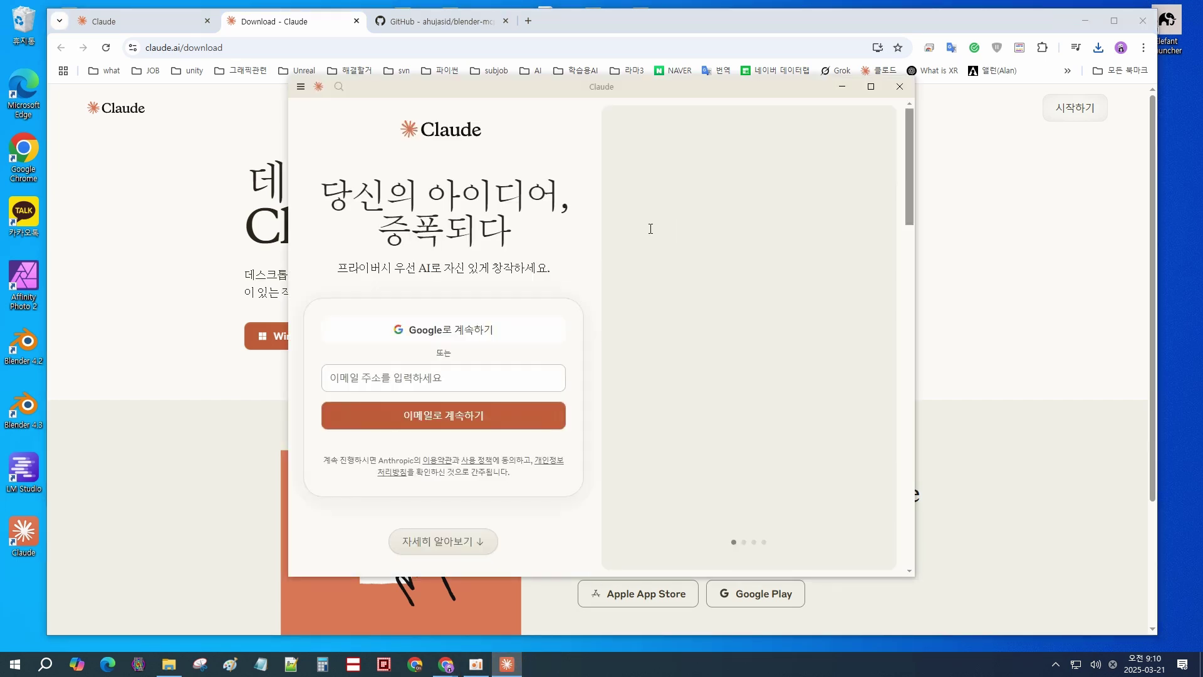
Sign in to the Claude desktop app with the Google account
click(480, 339)
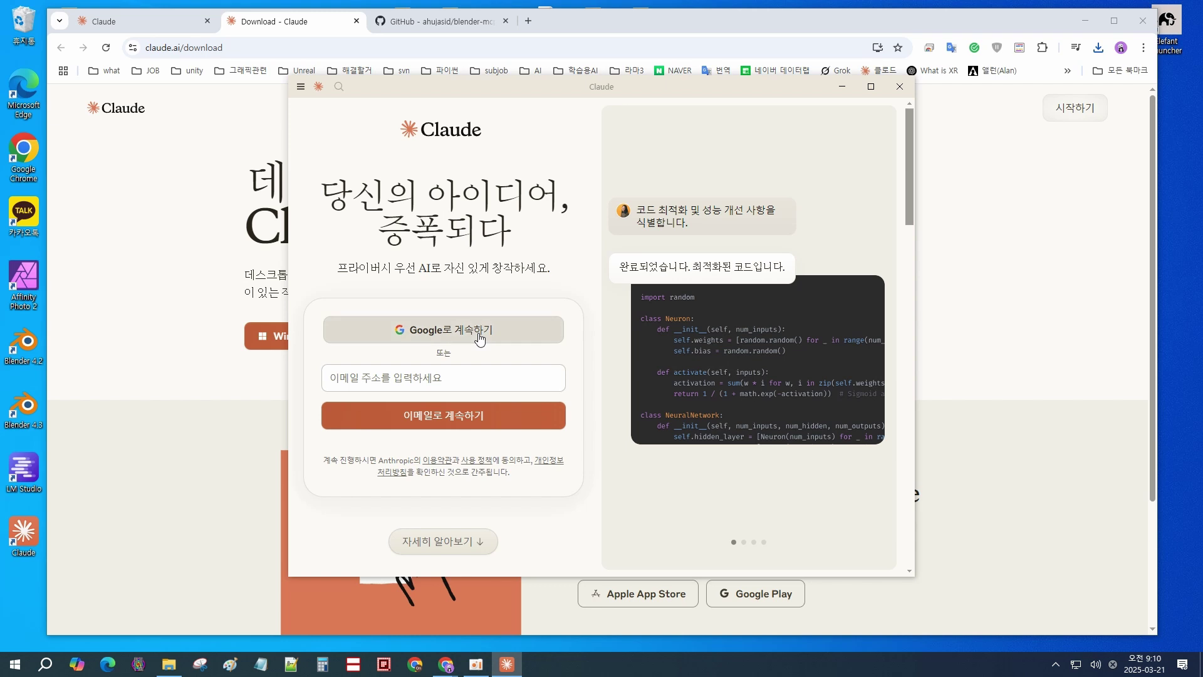
click(588, 399)
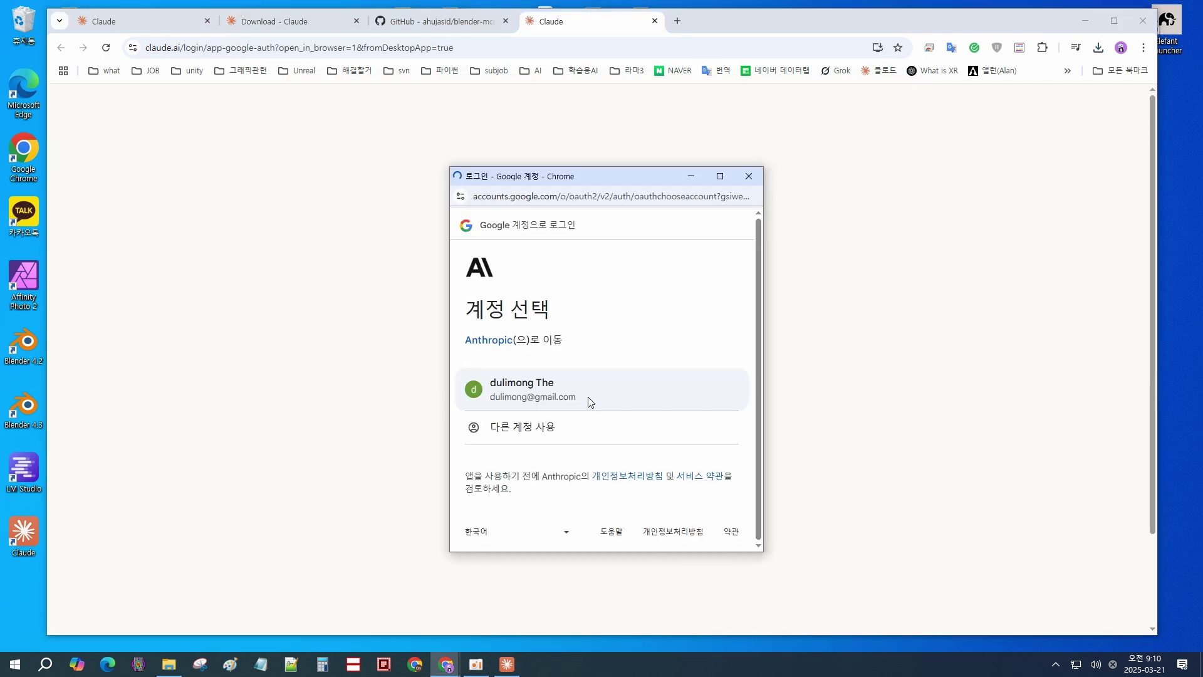
click(588, 400)
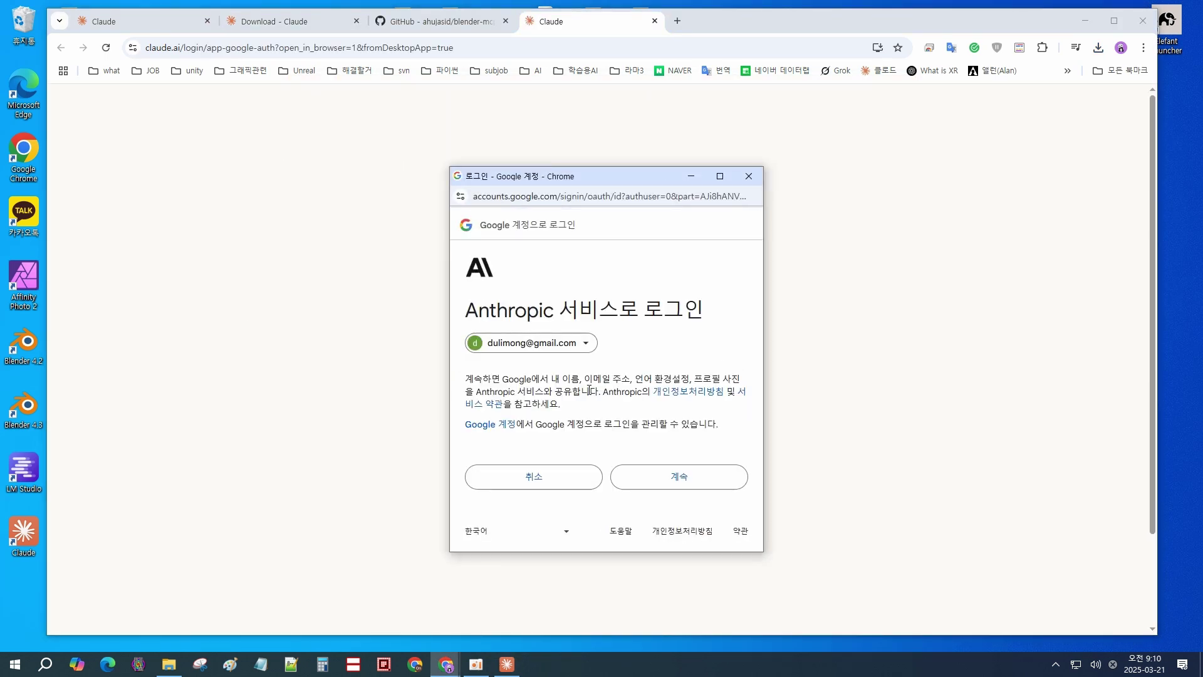
click(678, 478)
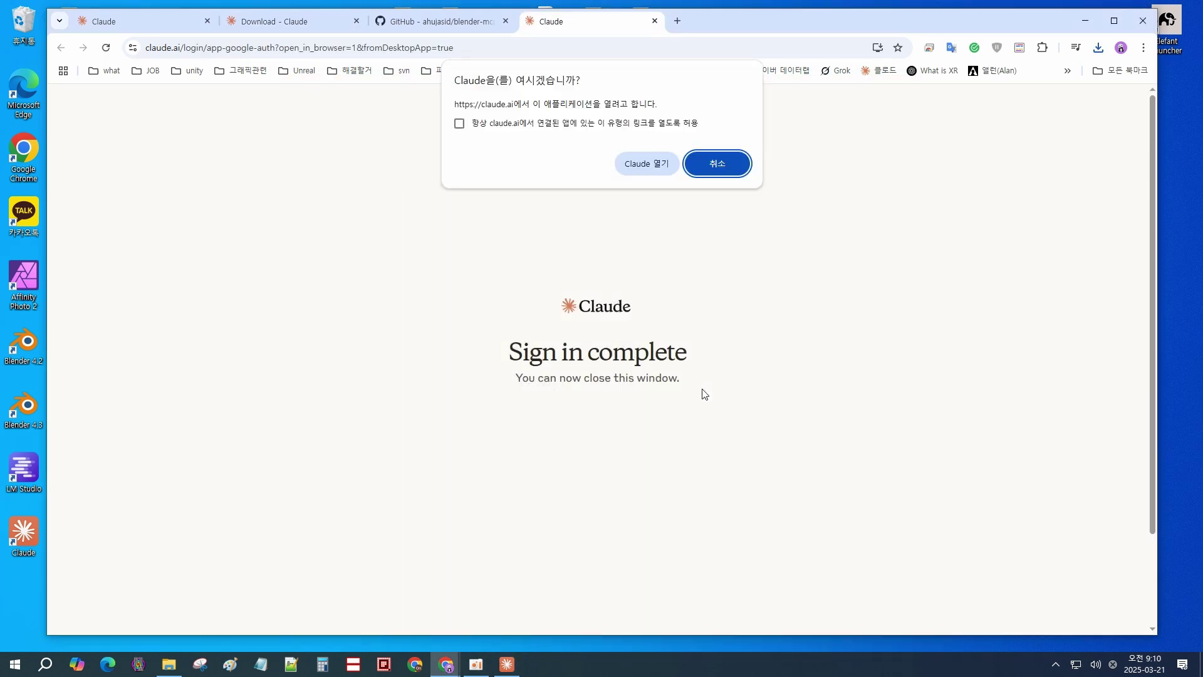
click(661, 166)
Snap Claude to the left half and Chrome to the right, showing the blender-mcp GitHub tab
drag(627, 86, 354, 25)
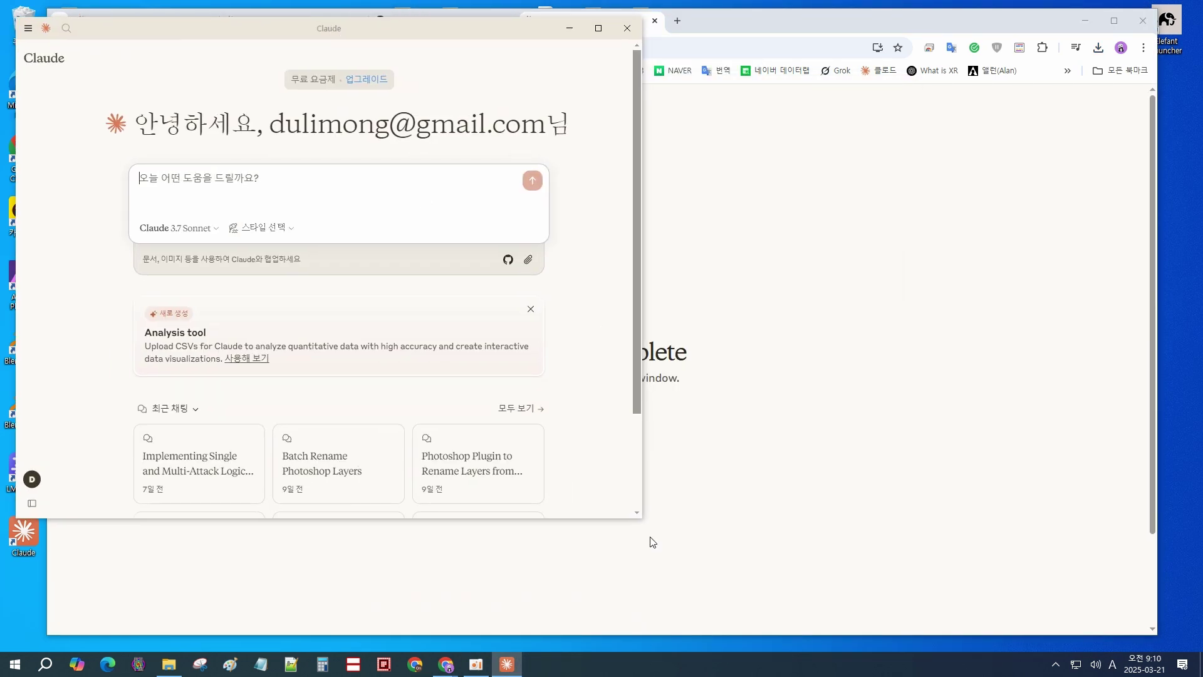
drag(645, 518, 662, 627)
click(276, 21)
click(137, 21)
click(31, 313)
drag(451, 26, 442, 19)
drag(621, 619, 621, 639)
click(752, 377)
drag(47, 340, 663, 341)
drag(653, 335, 555, 335)
click(865, 21)
Browse the blender-mcp README and select the repository URL in the address bar
scroll(797, 324, down, 5)
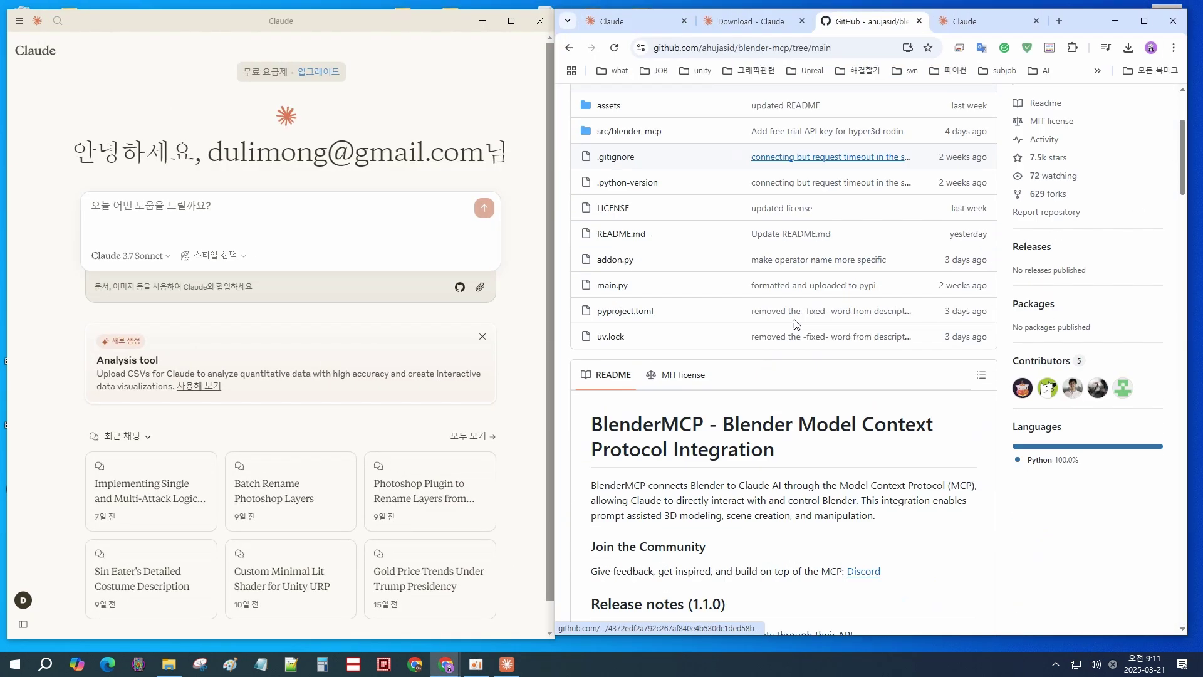
scroll(796, 324, down, 1)
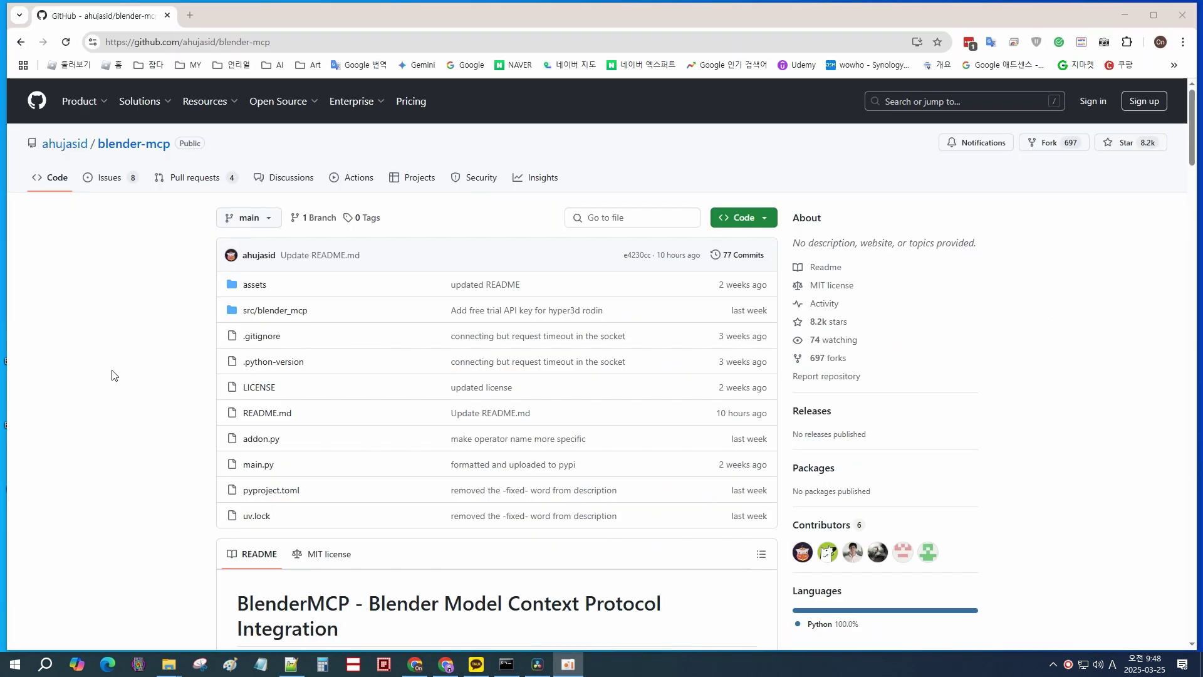
click(347, 45)
drag(315, 47, 104, 42)
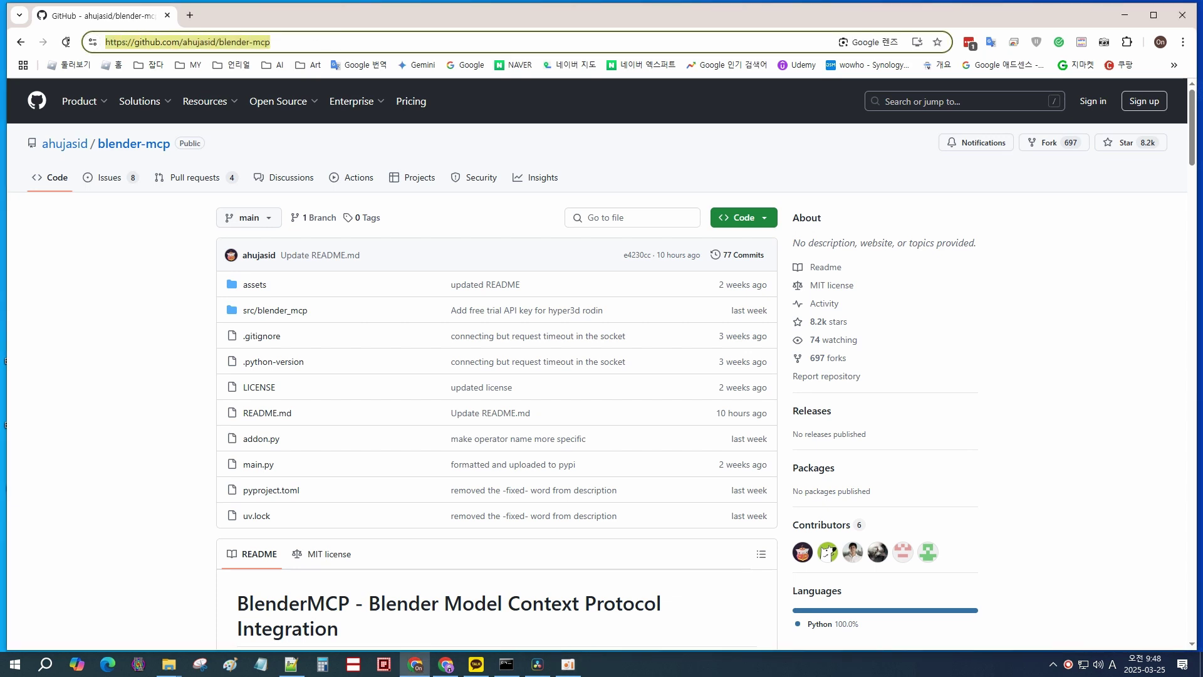
click(79, 264)
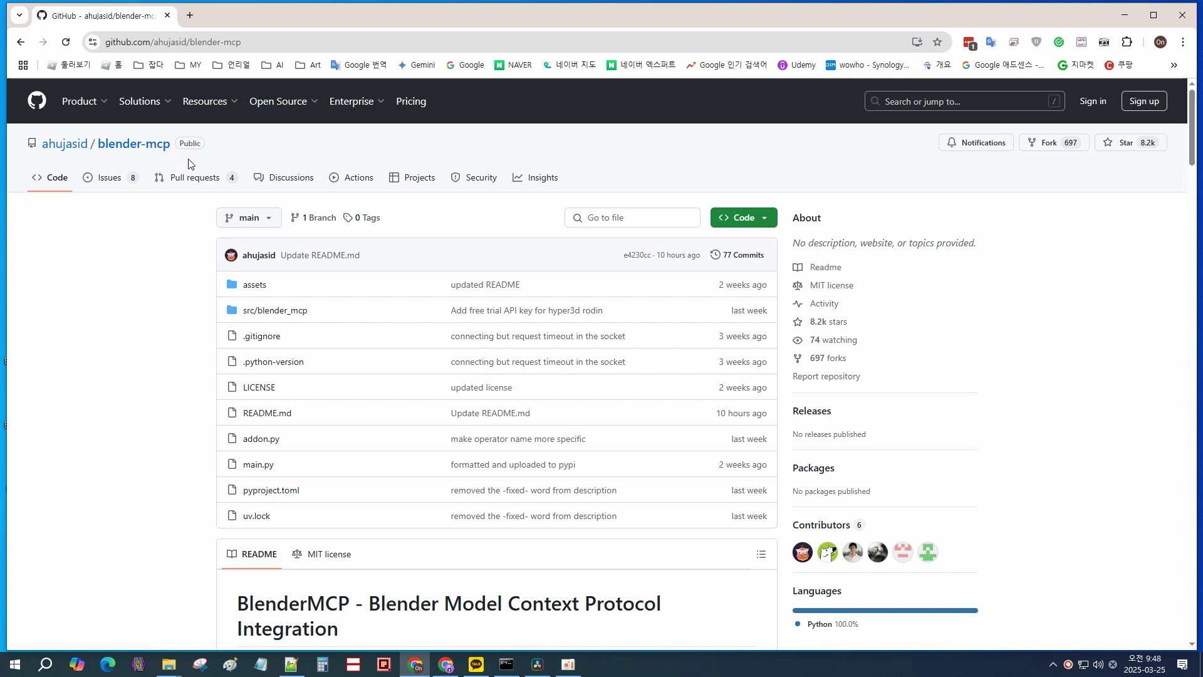
scroll(201, 287, down, 3)
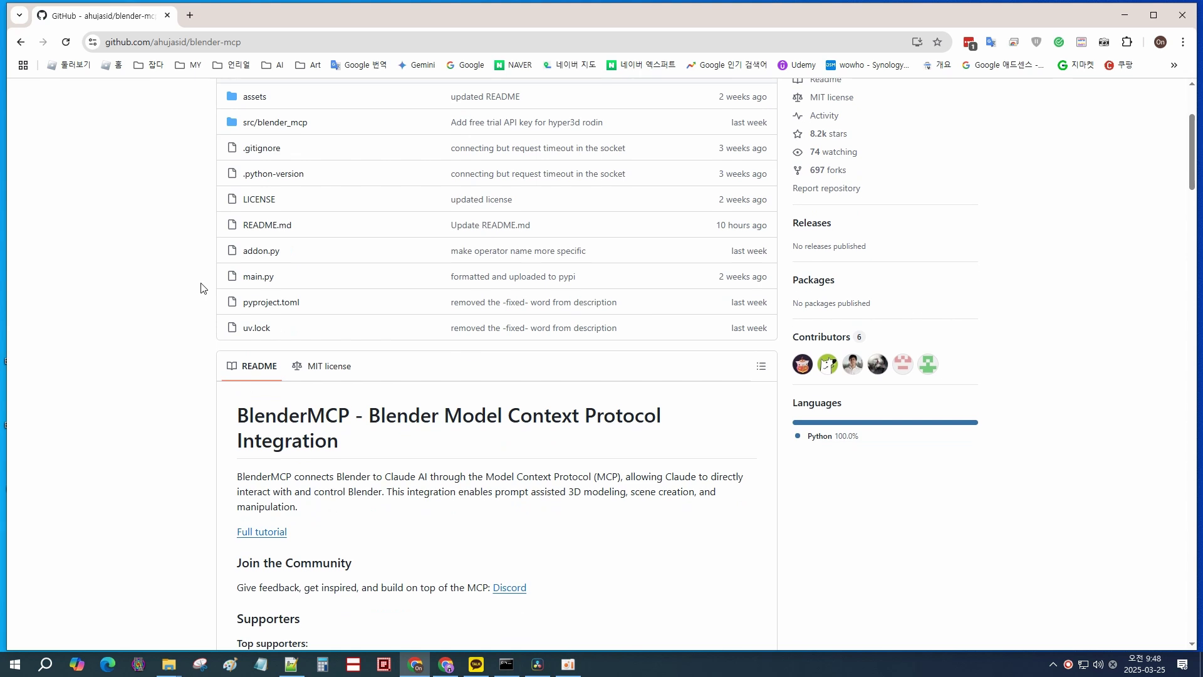
scroll(201, 288, up, 3)
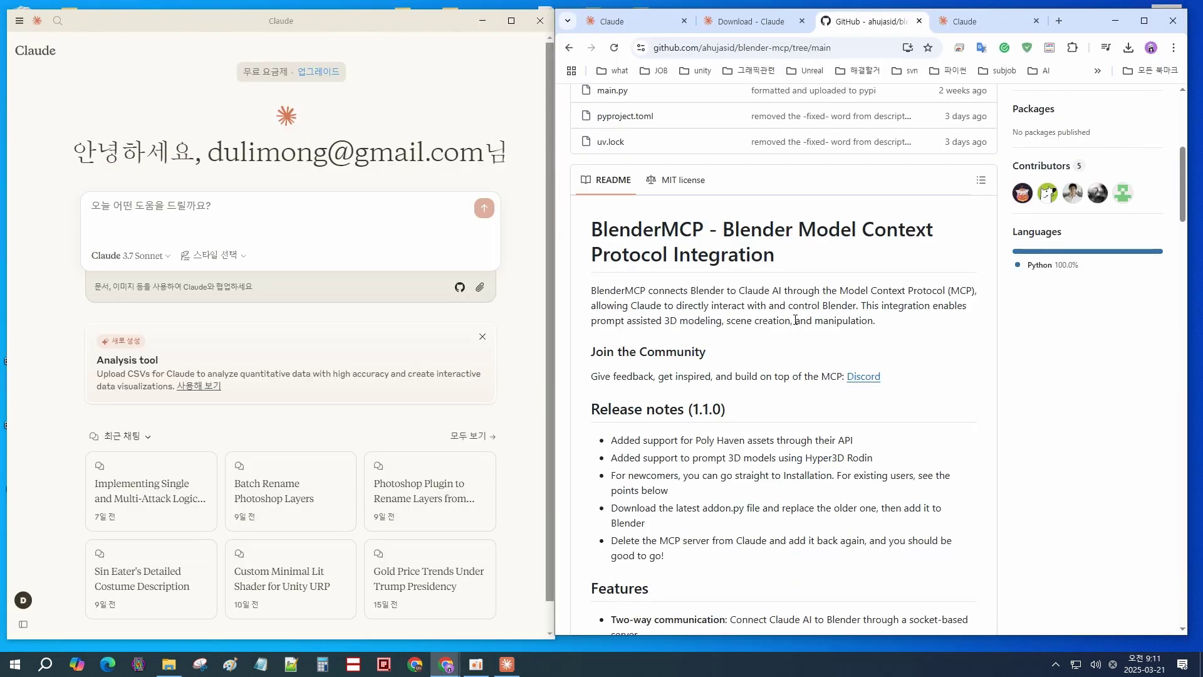
right_click(1010, 346)
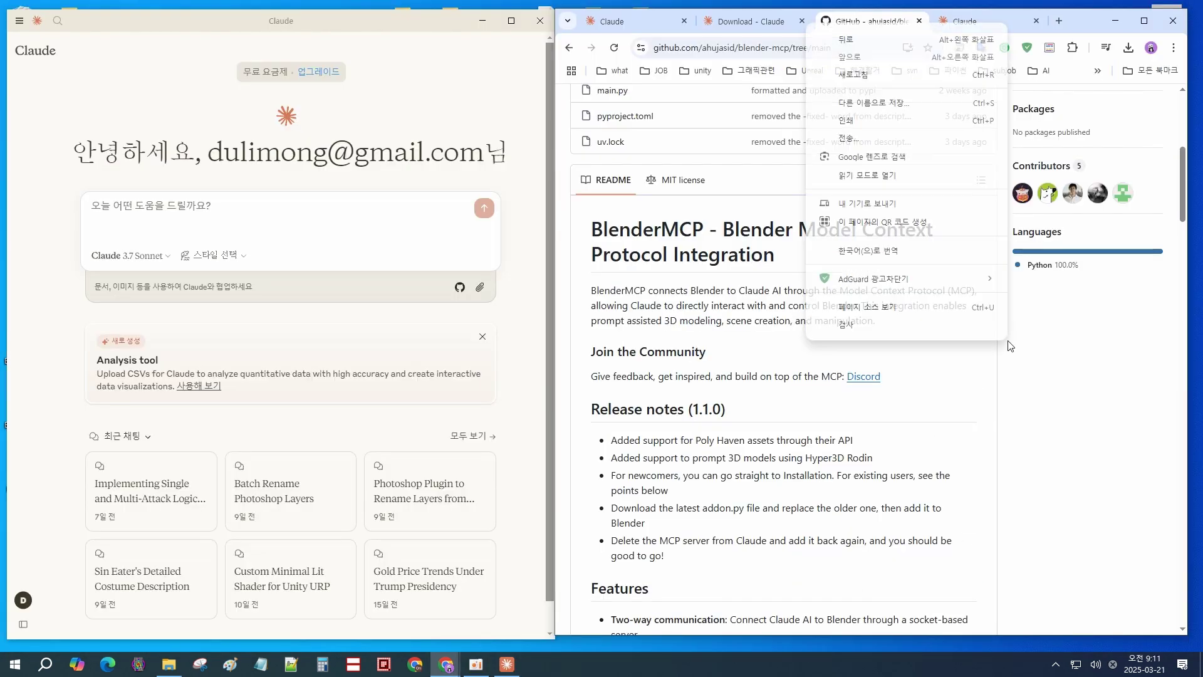
click(943, 257)
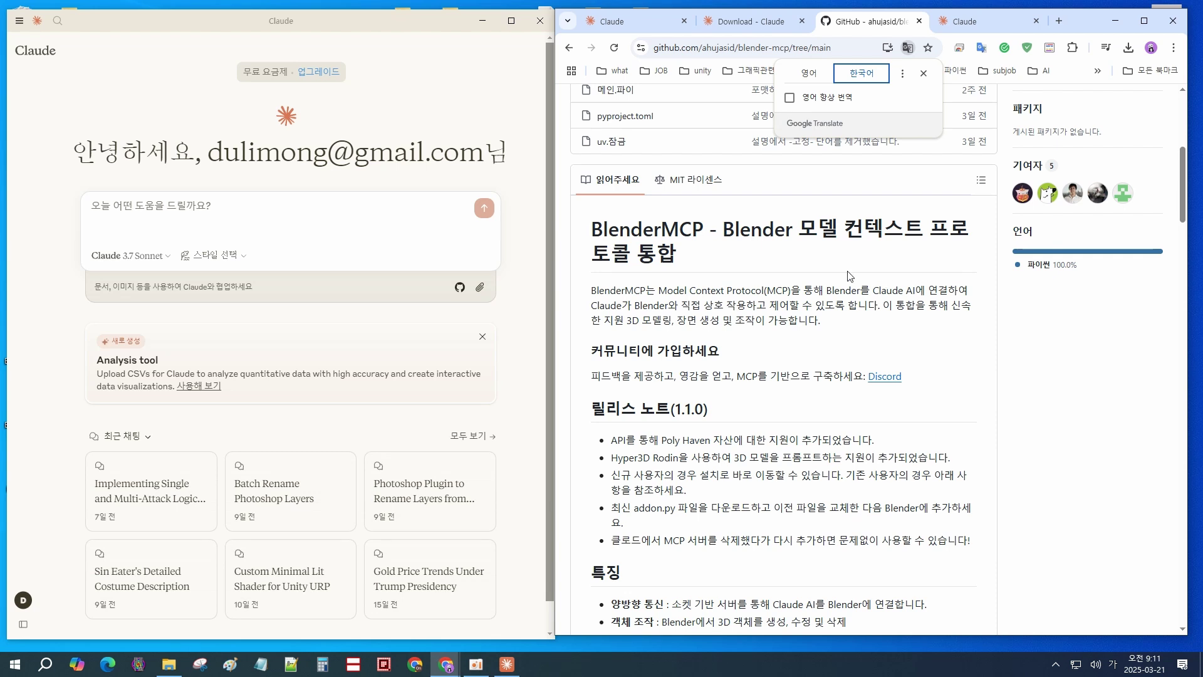
scroll(793, 320, down, 3)
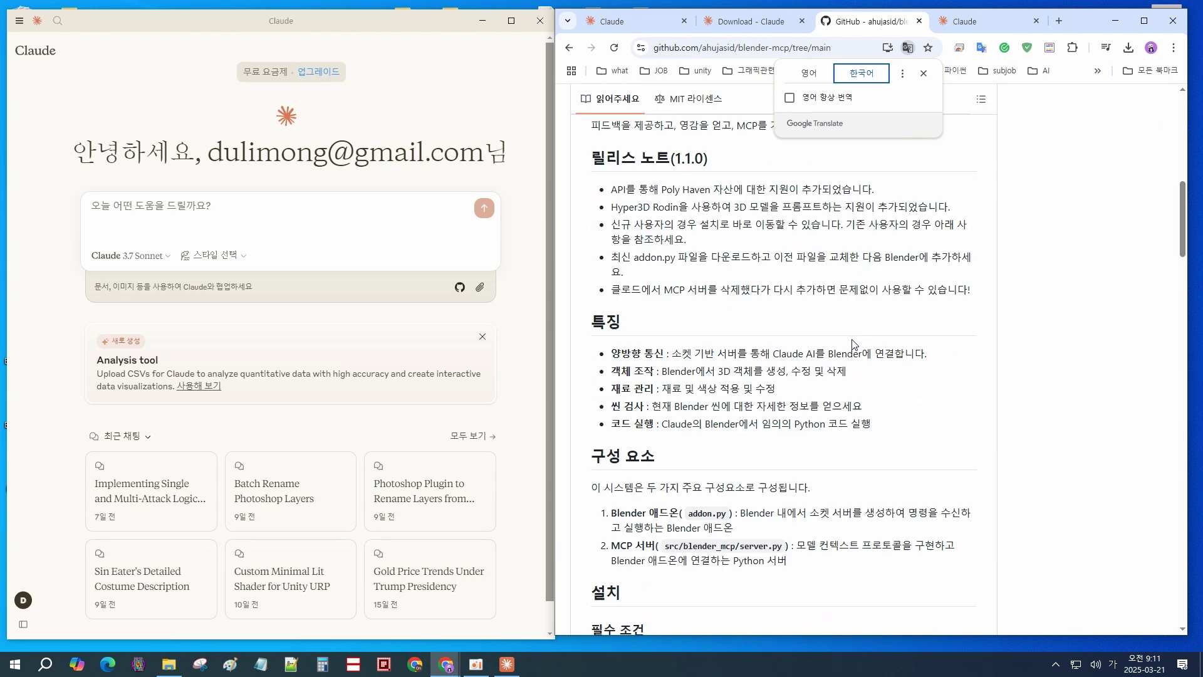
scroll(989, 474, down, 9)
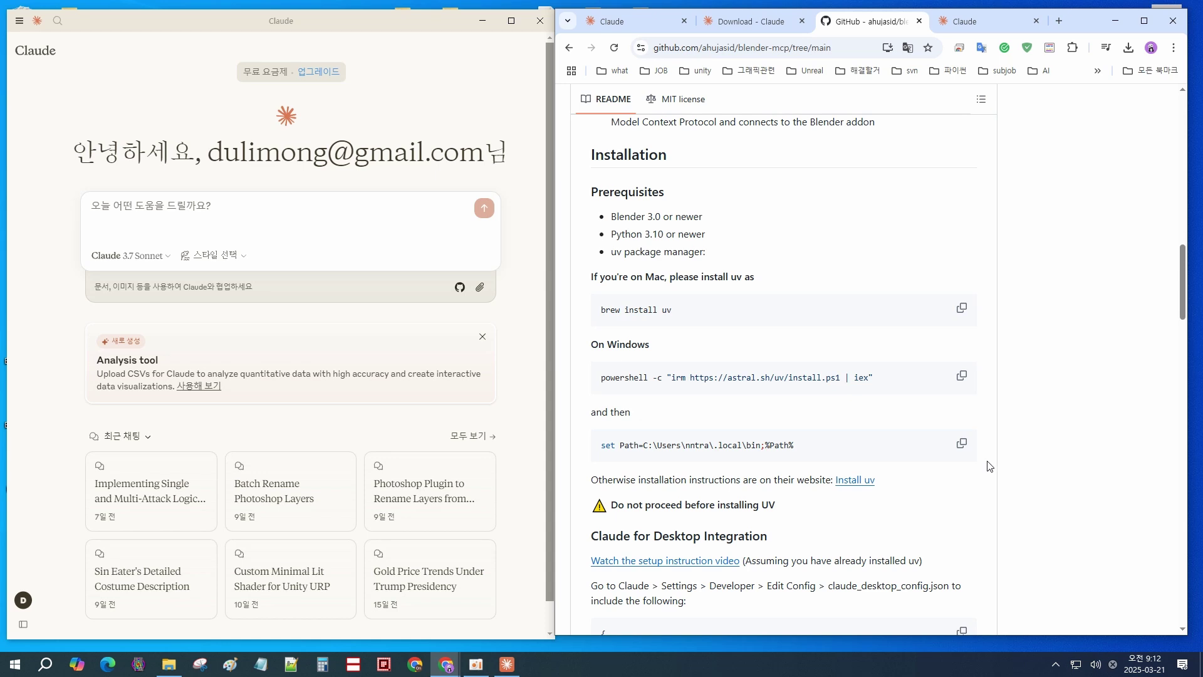
click(962, 377)
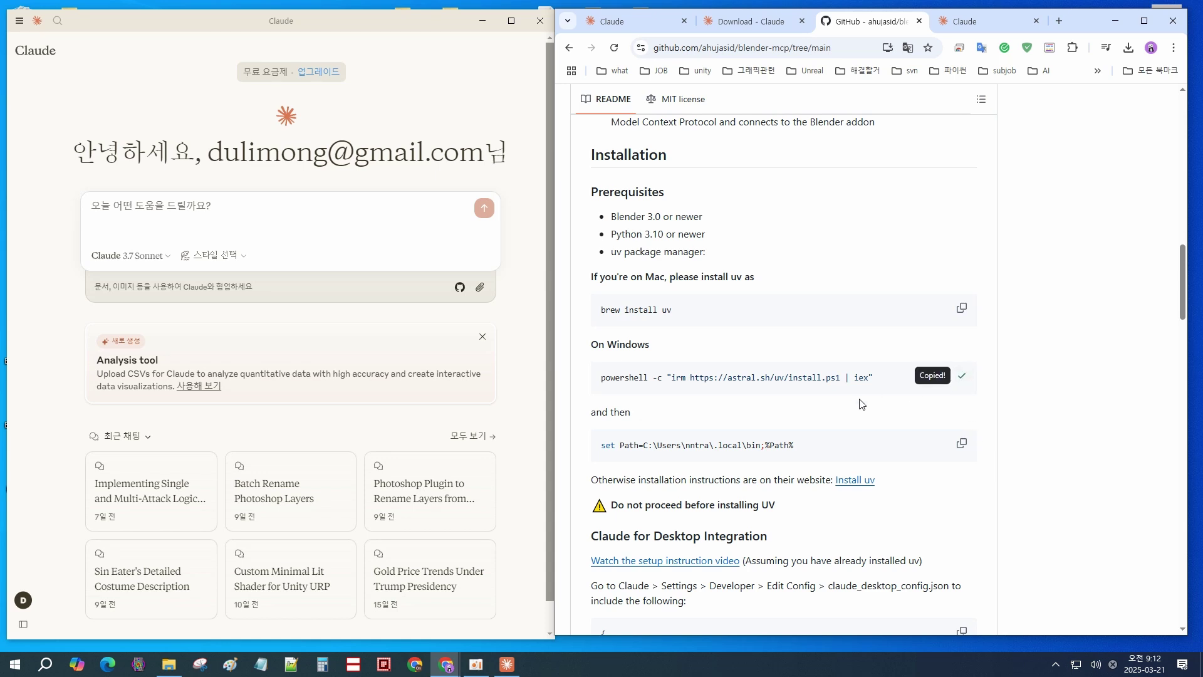
Open a Command Prompt in the Downloads folder via cmd and close the Explorer window
click(266, 665)
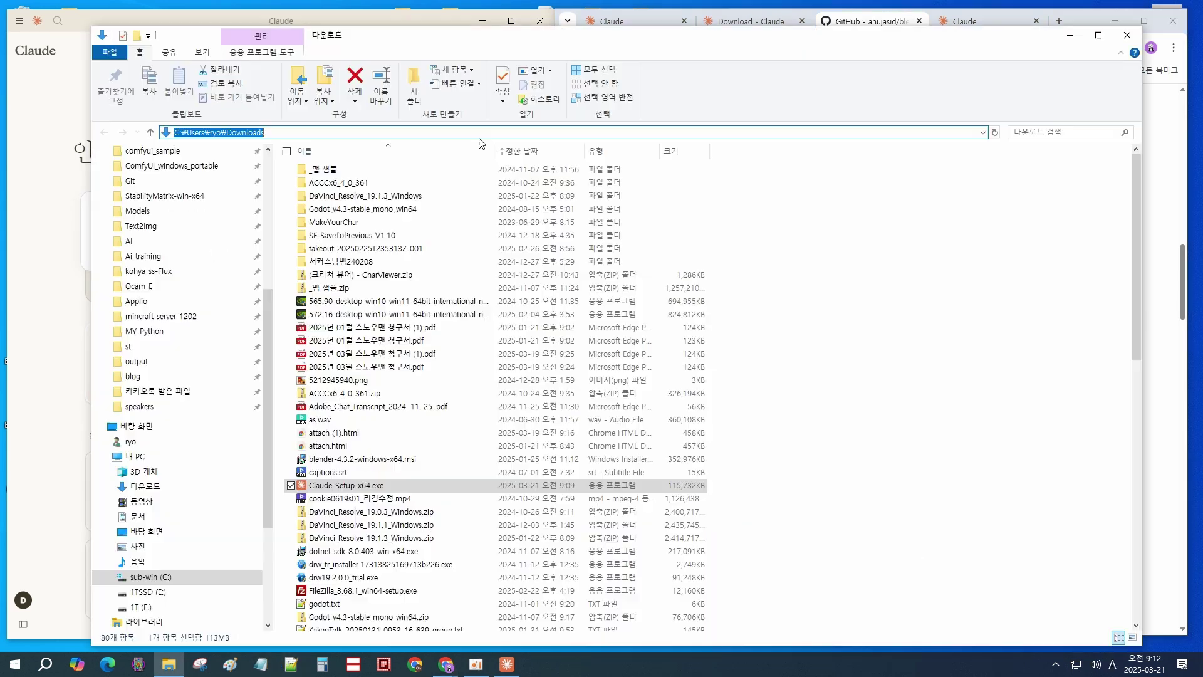
text(cmd.exe)
key(Return)
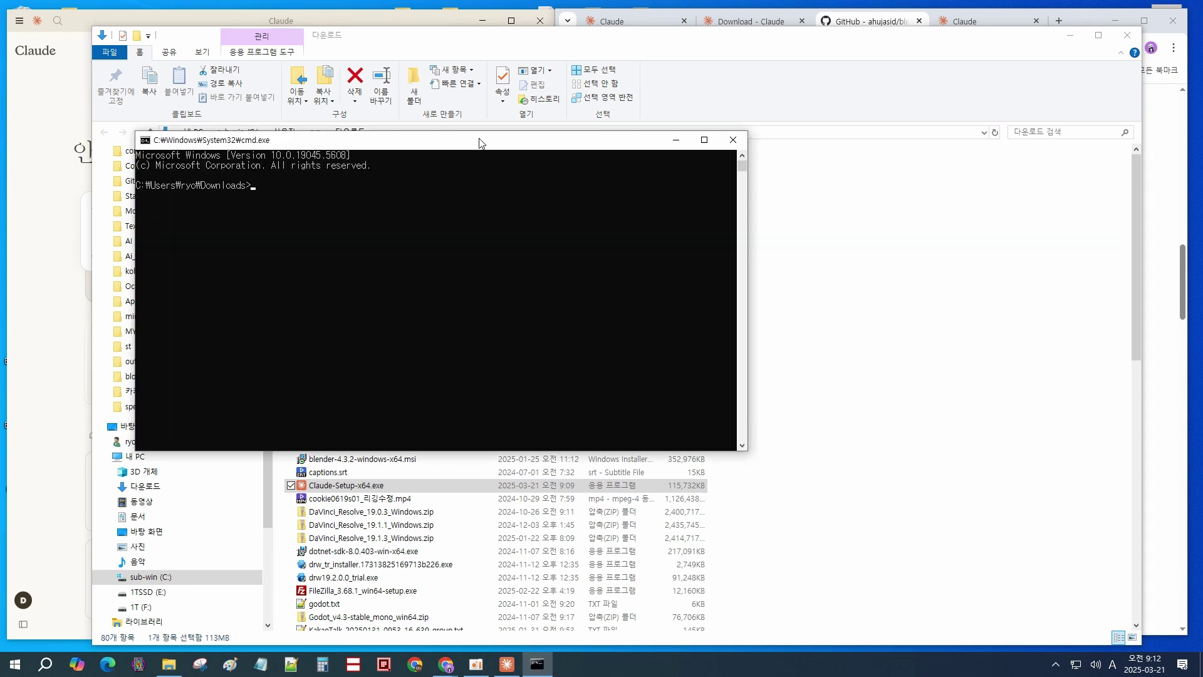
click(1127, 35)
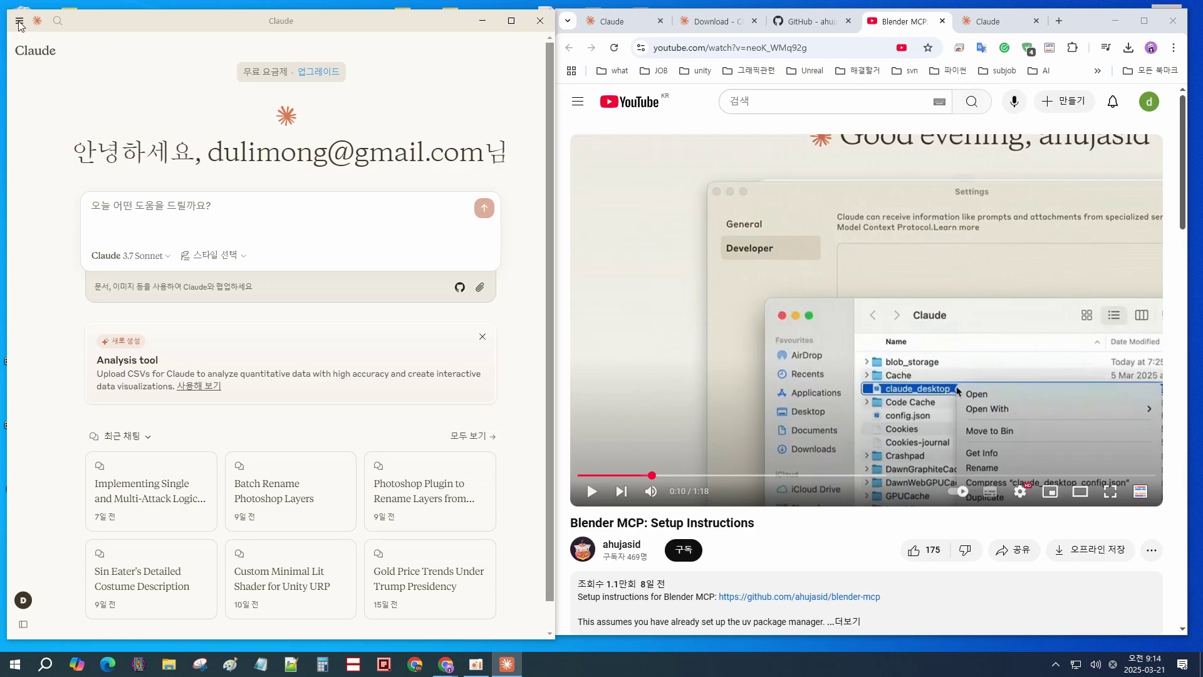
Open Claude's Settings from the File menu and scroll through the Developer tab's MCP section
click(20, 24)
mouse_move(25, 41)
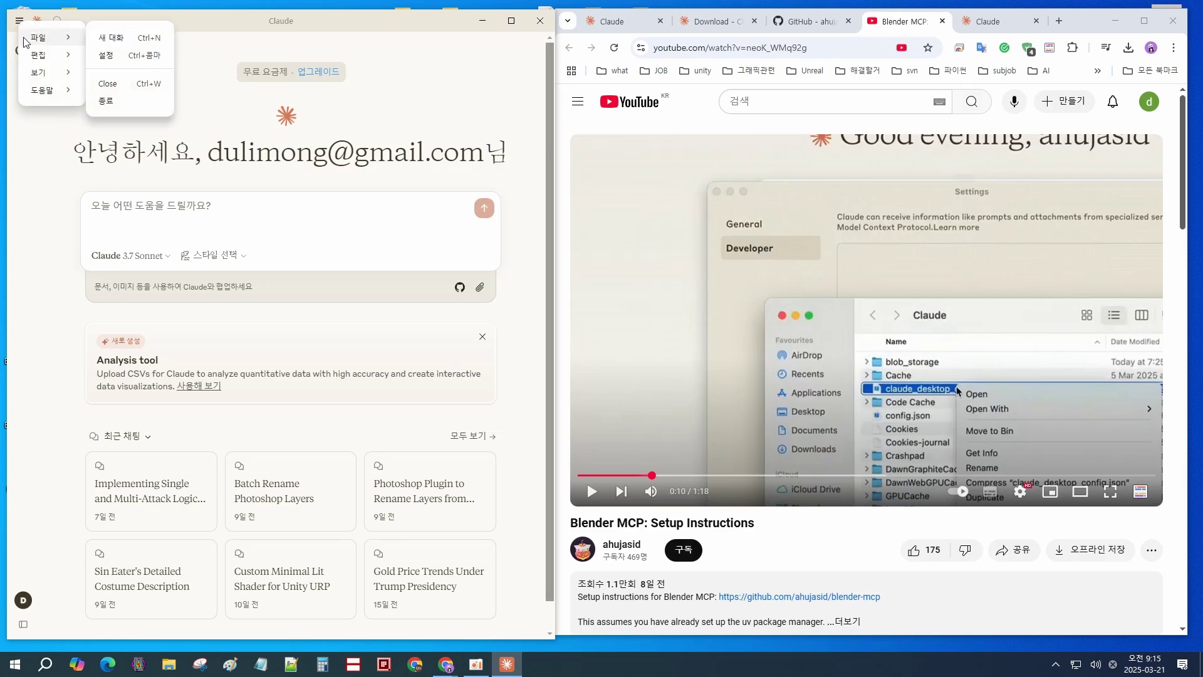
click(123, 55)
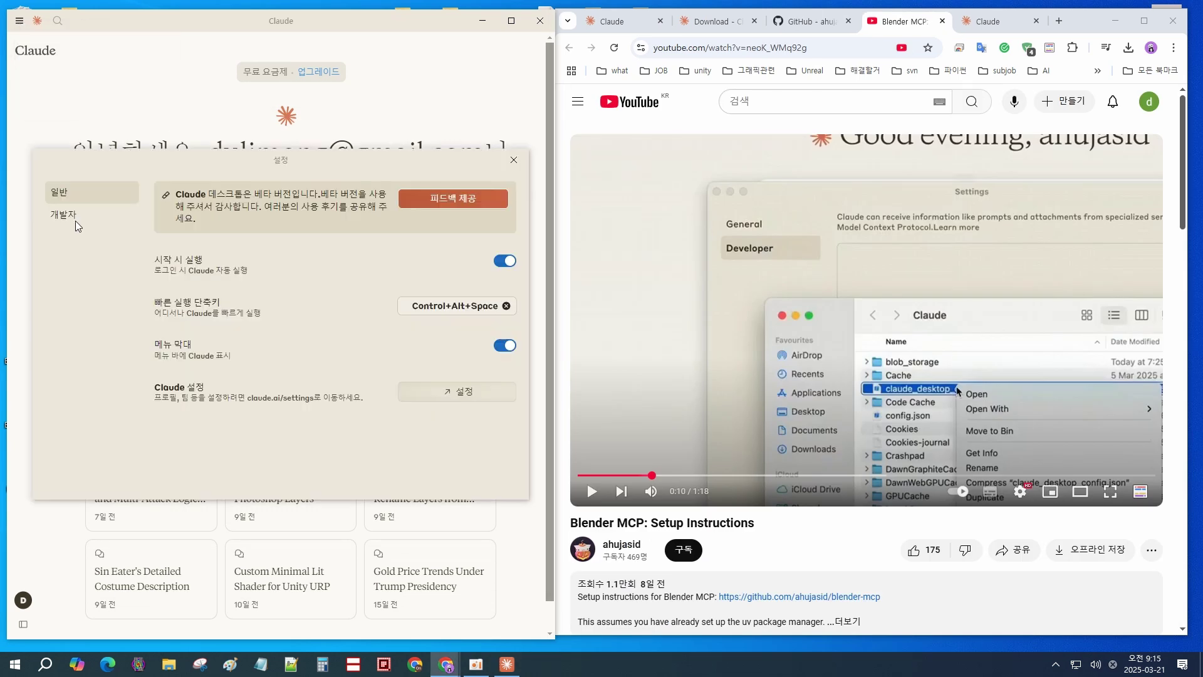
click(76, 216)
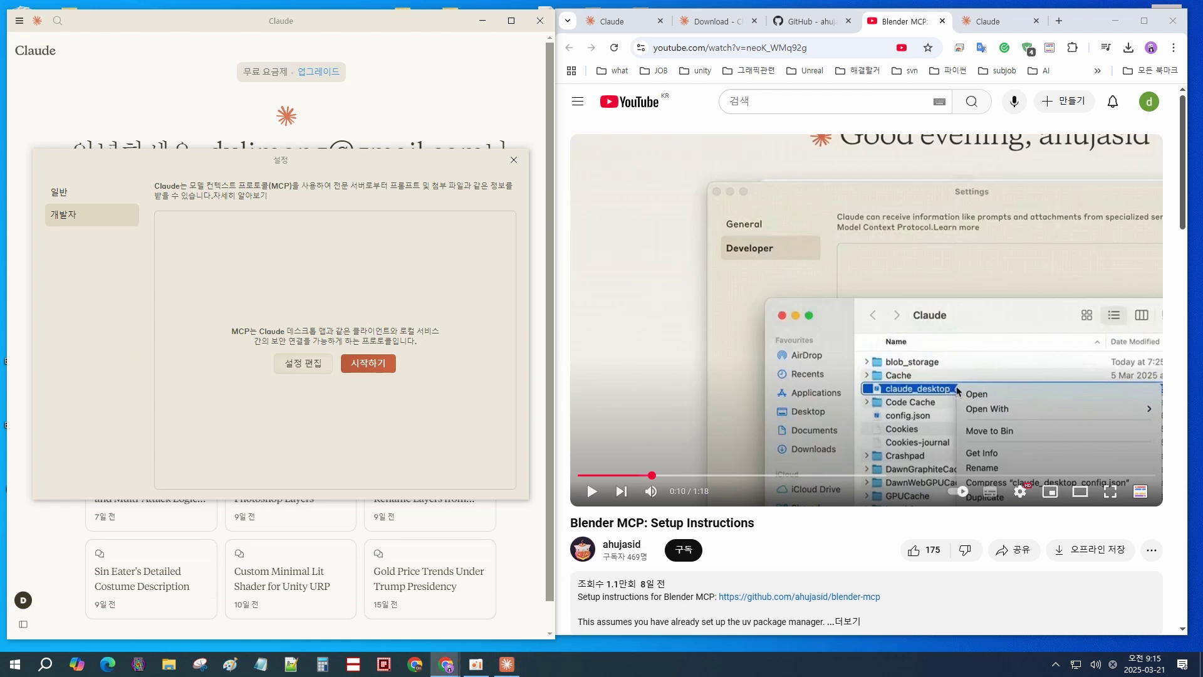
scroll(801, 354, down, 15)
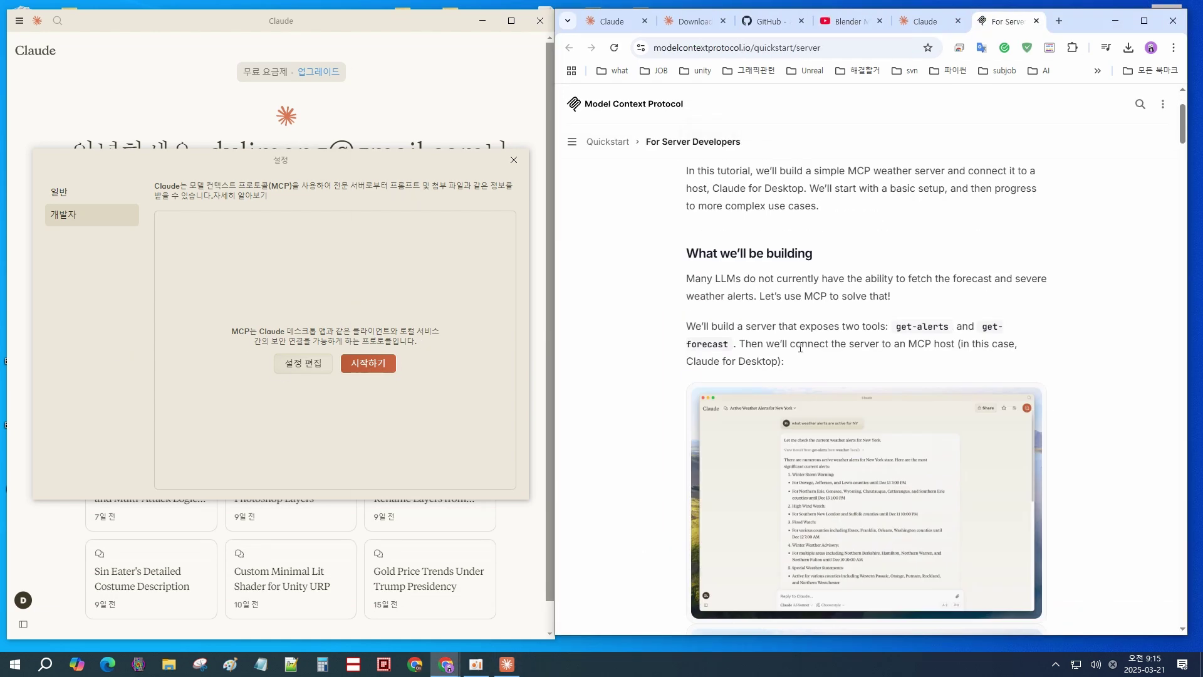
scroll(800, 352, down, 15)
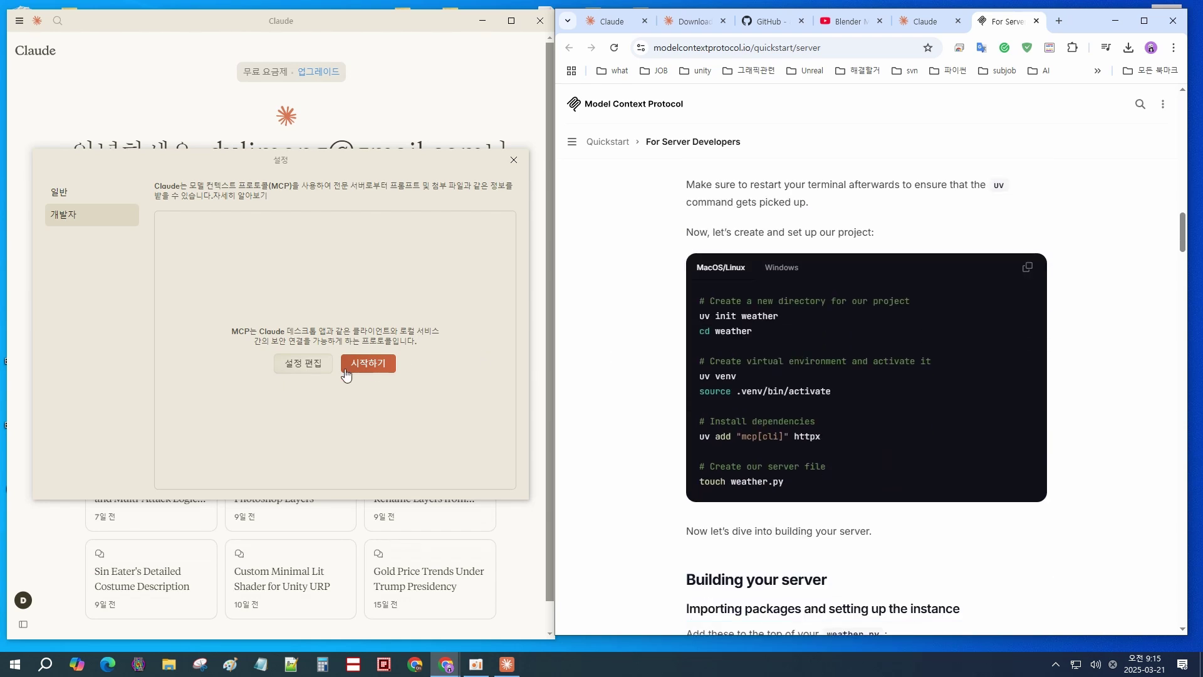
Open claude_desktop_config.json in a blank Notepad window
click(314, 376)
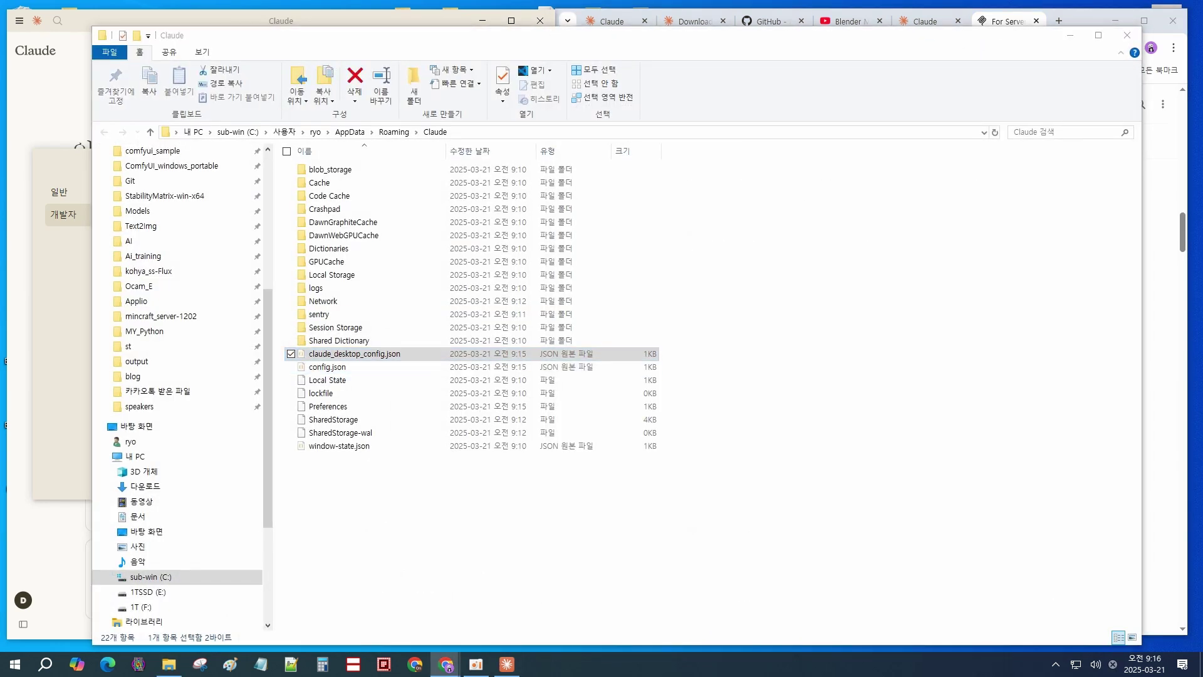
right_click(402, 358)
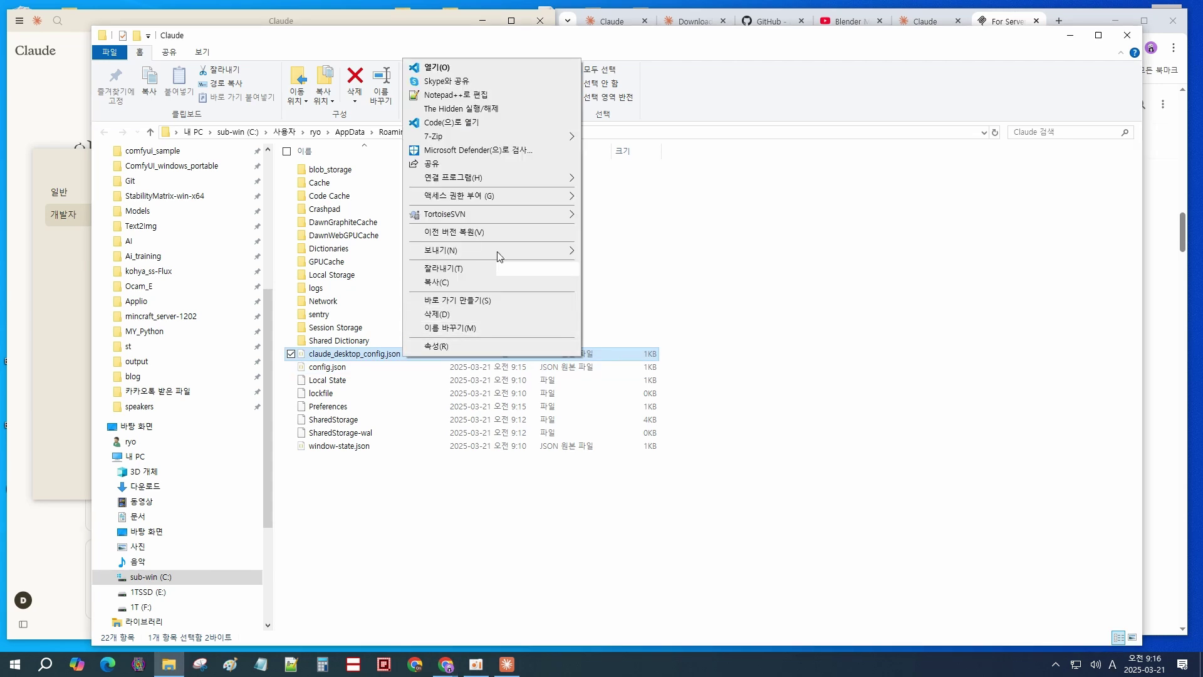
click(523, 97)
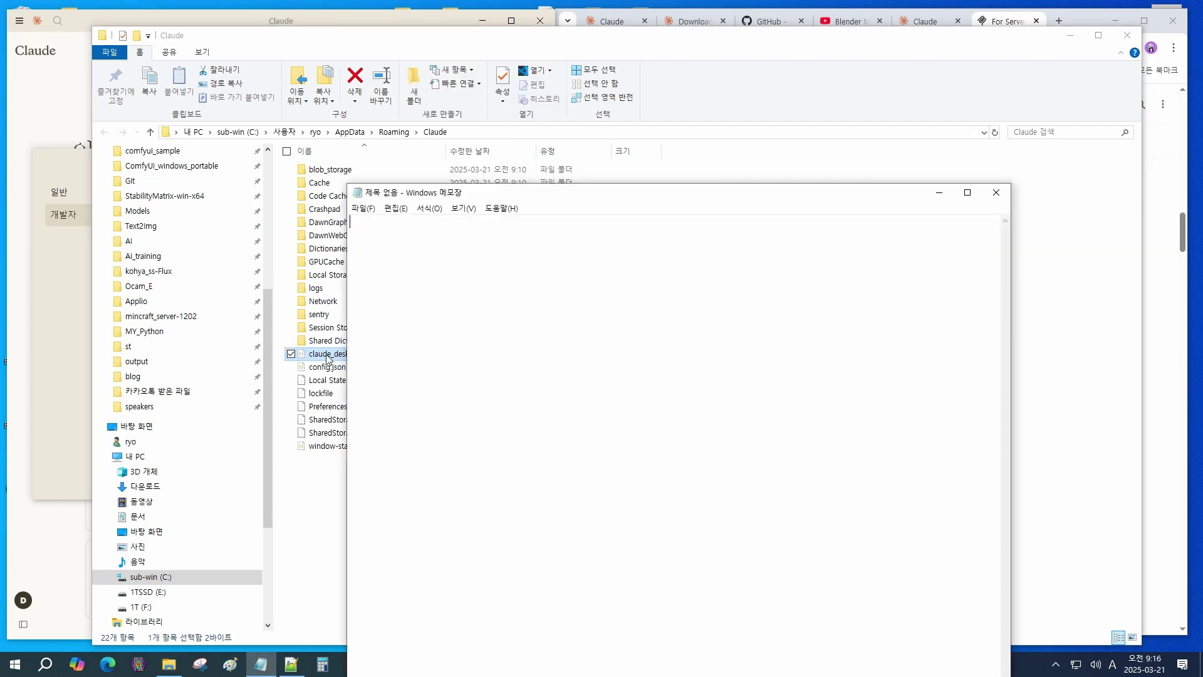
drag(327, 356, 501, 321)
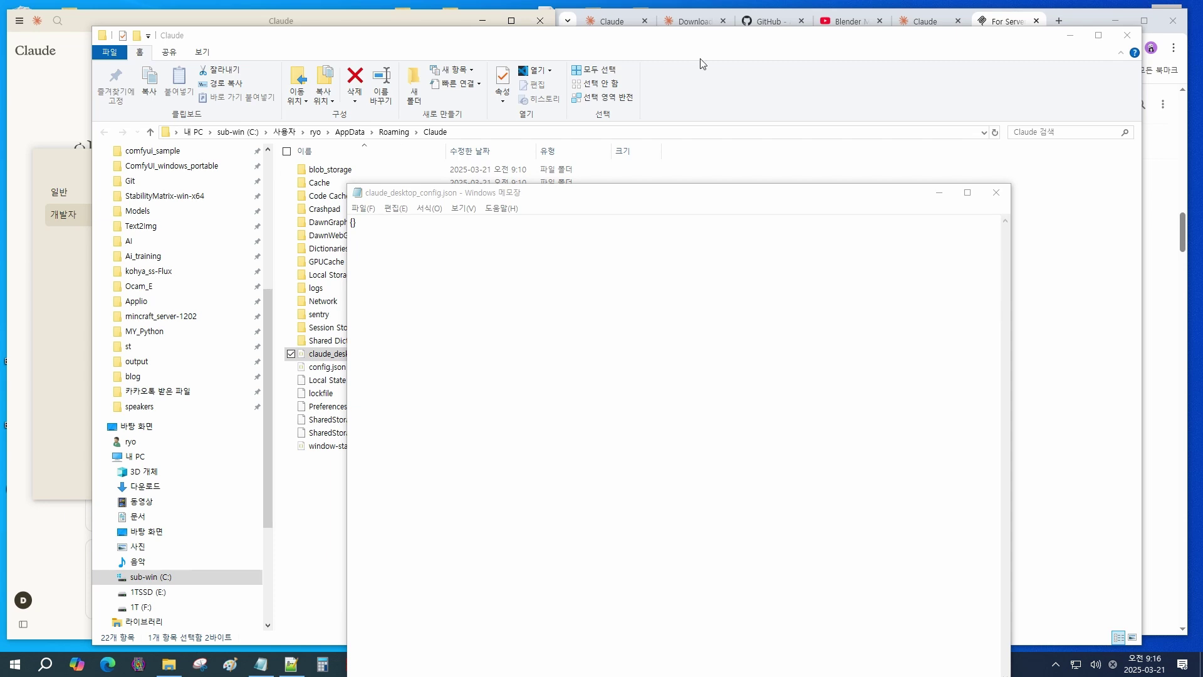
Copy the example mcpServers JSON block from the blender-mcp README
click(765, 21)
drag(632, 504, 582, 389)
click(864, 390)
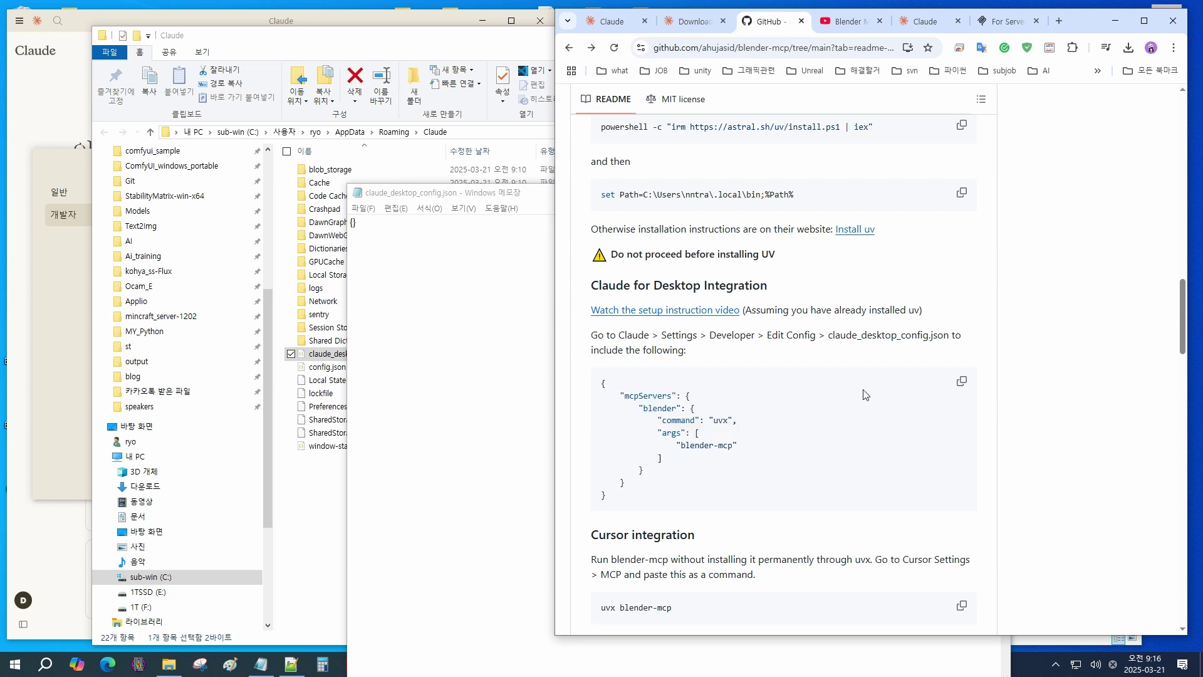
click(962, 384)
Replace the config's contents with the pasted blender mcpServers entry, save, and close Notepad
click(372, 227)
key(ctrl+a)
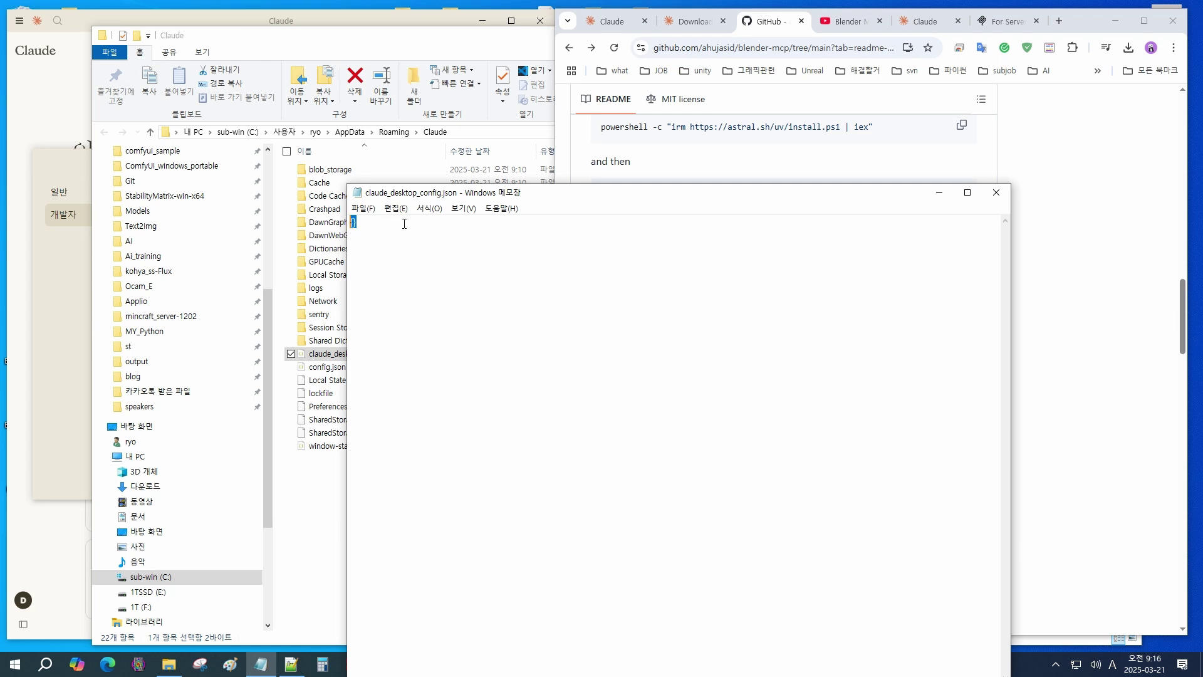
key(ctrl+v)
click(370, 209)
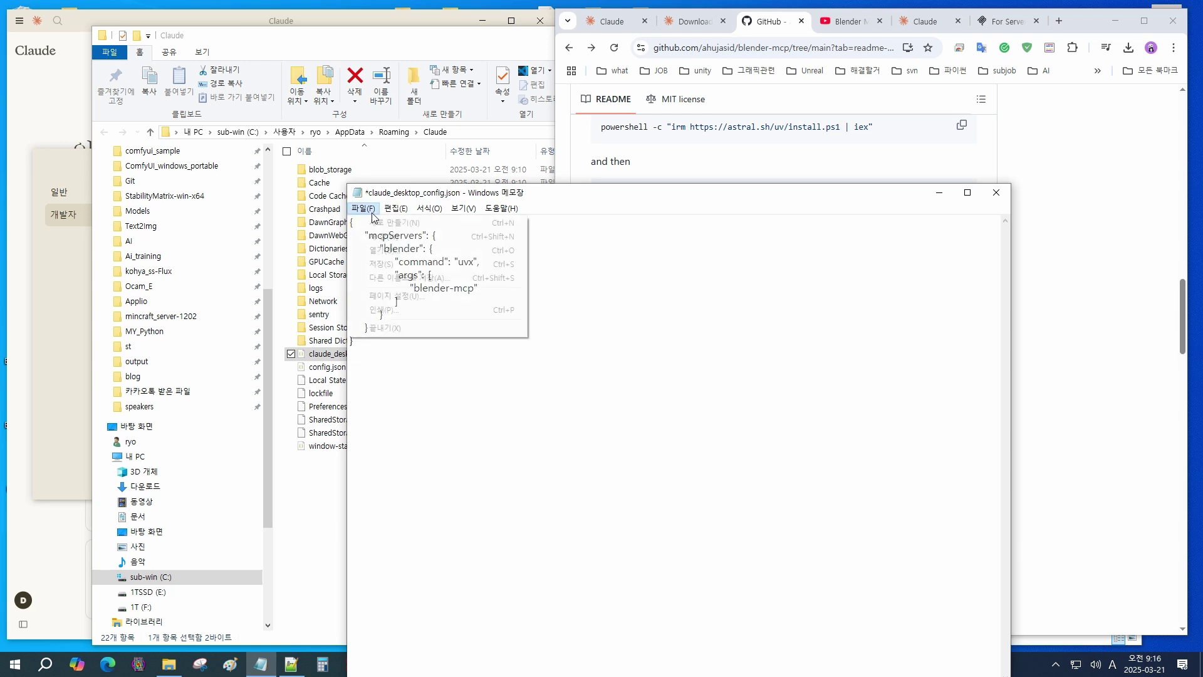
click(379, 264)
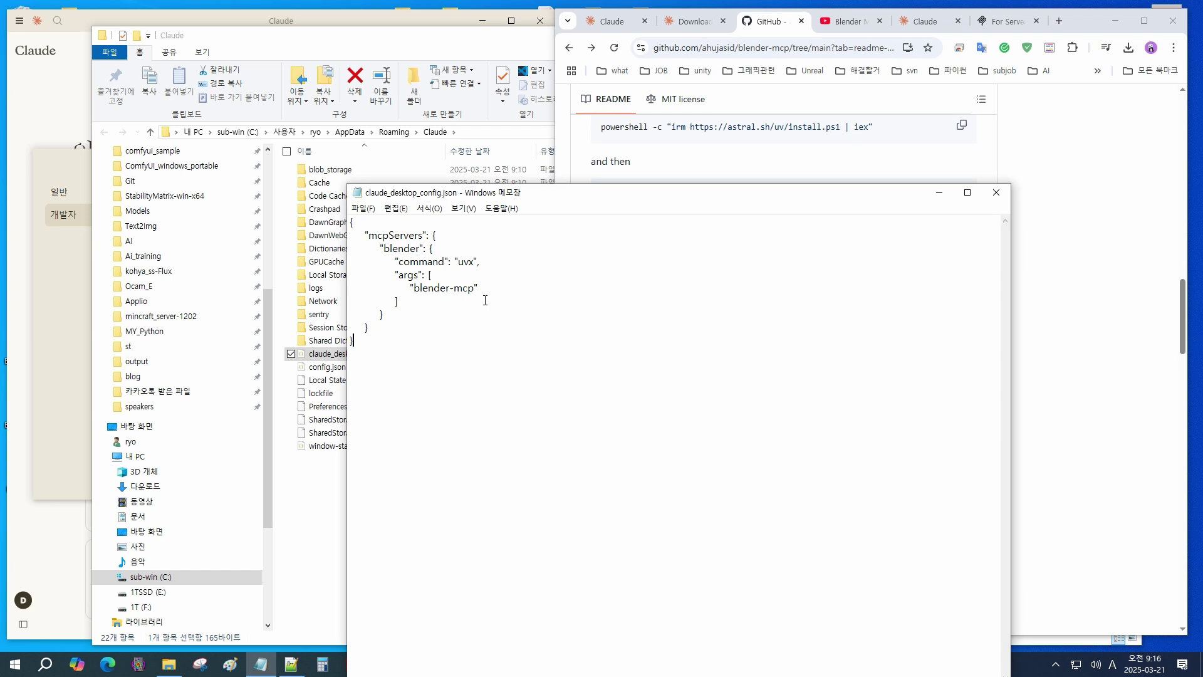
click(993, 192)
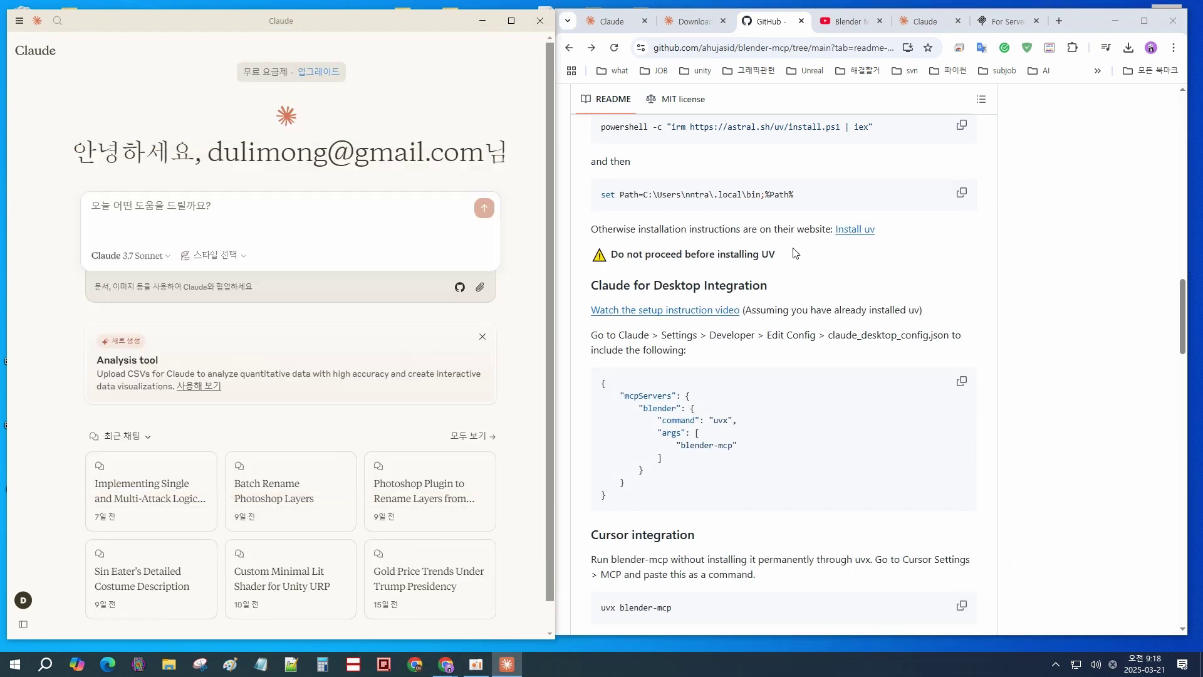
scroll(705, 370, down, 4)
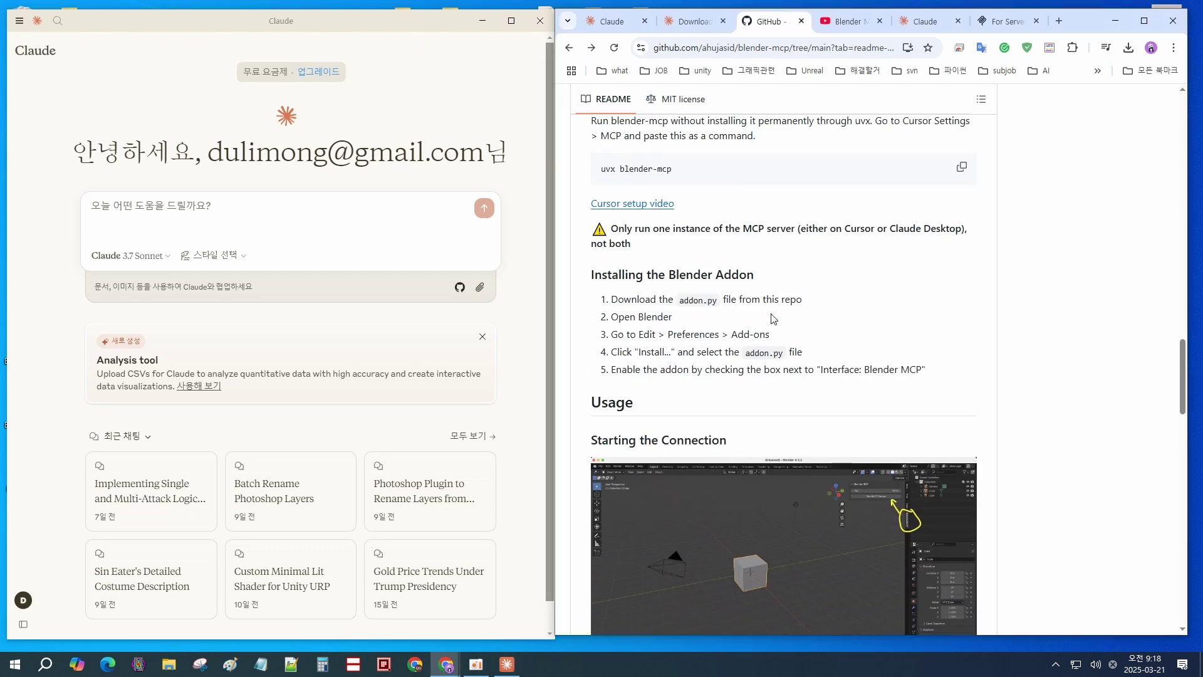
Save the raw addon.py (75.7 KB) from the GitHub repo and show it in Downloads
scroll(602, 376, up, 20)
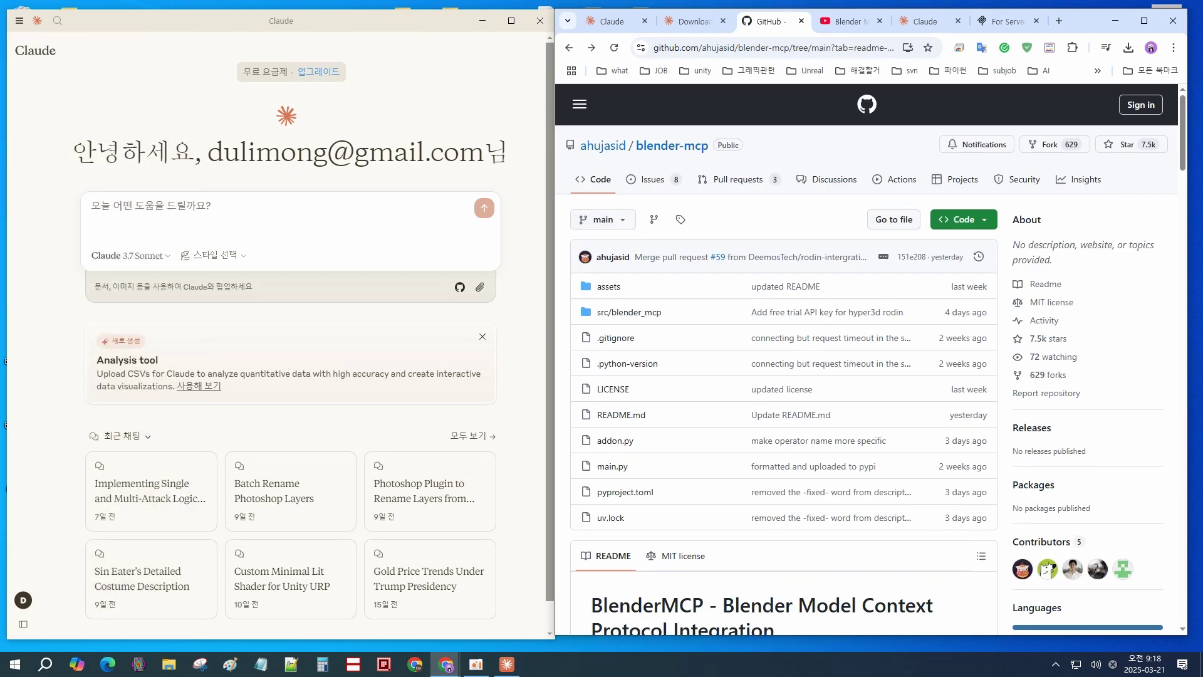
right_click(624, 444)
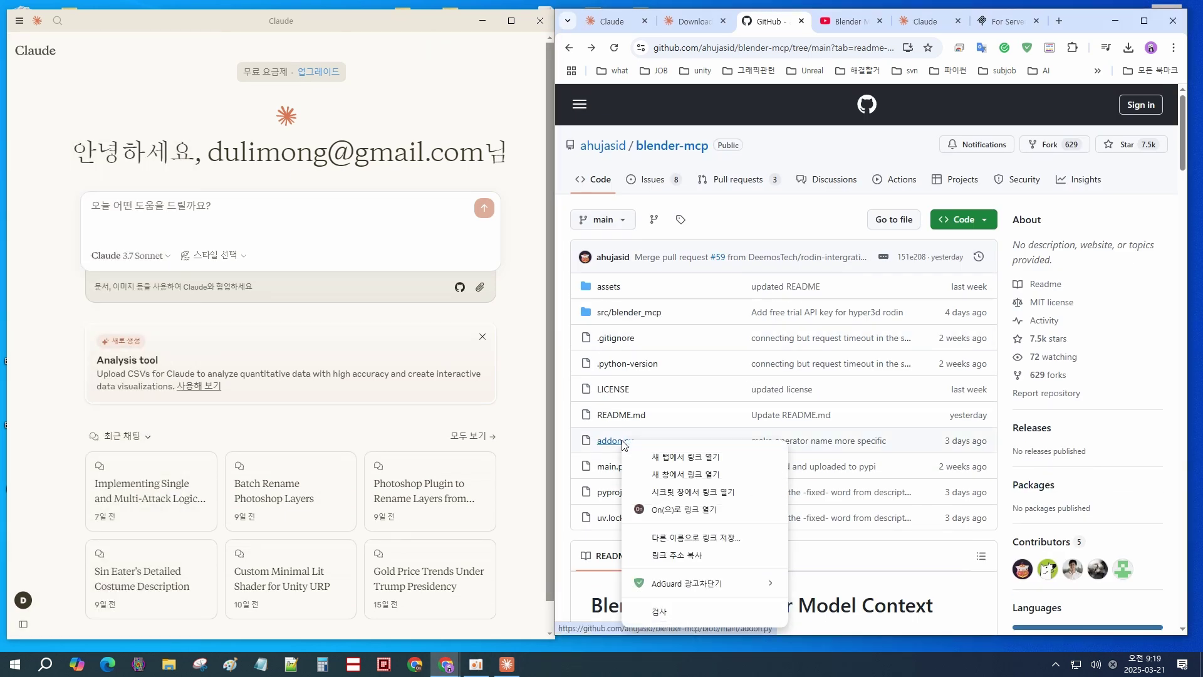
click(620, 441)
click(618, 439)
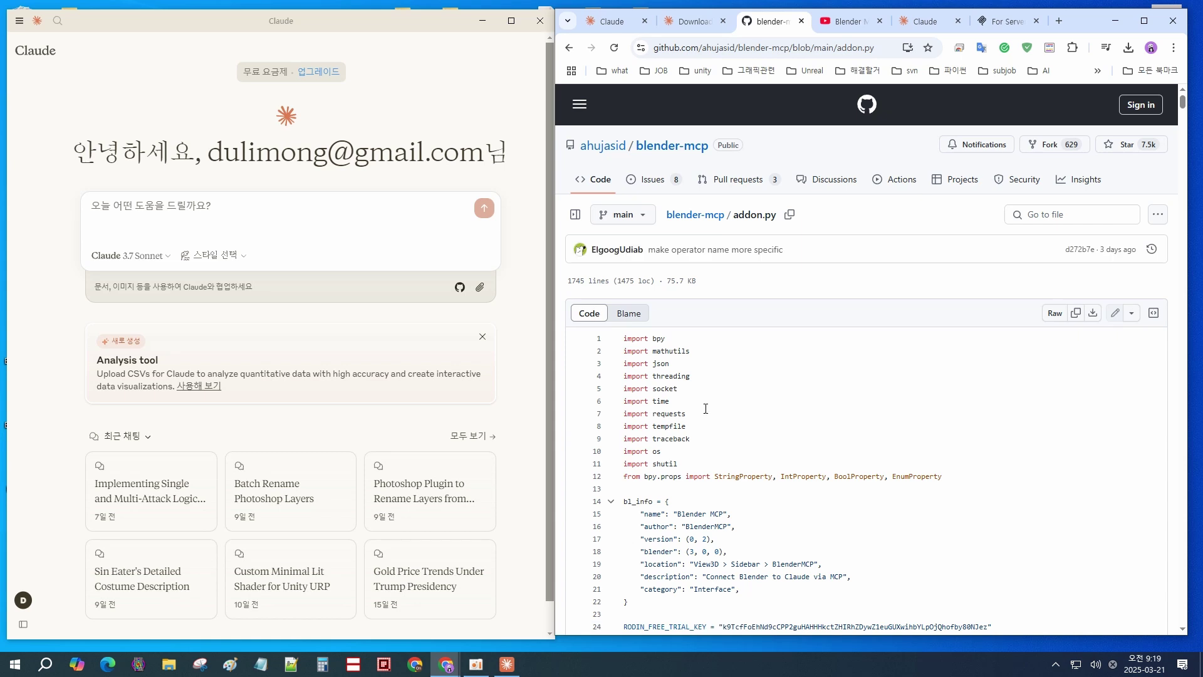
scroll(706, 409, down, 2)
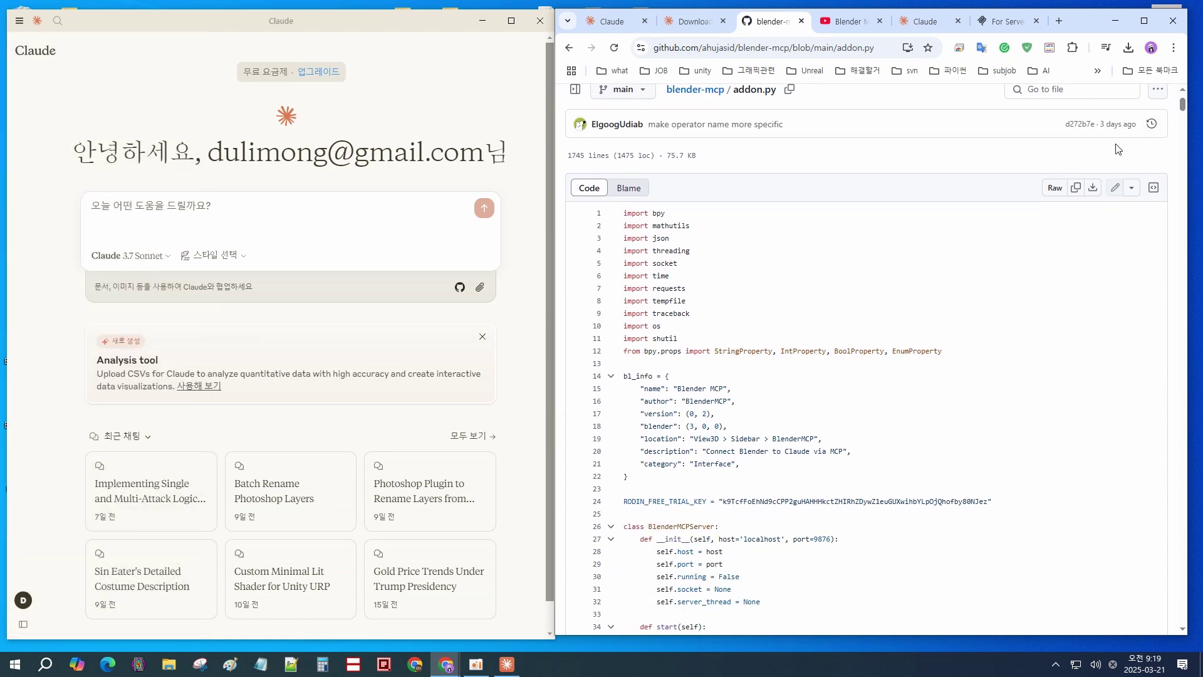
click(1094, 188)
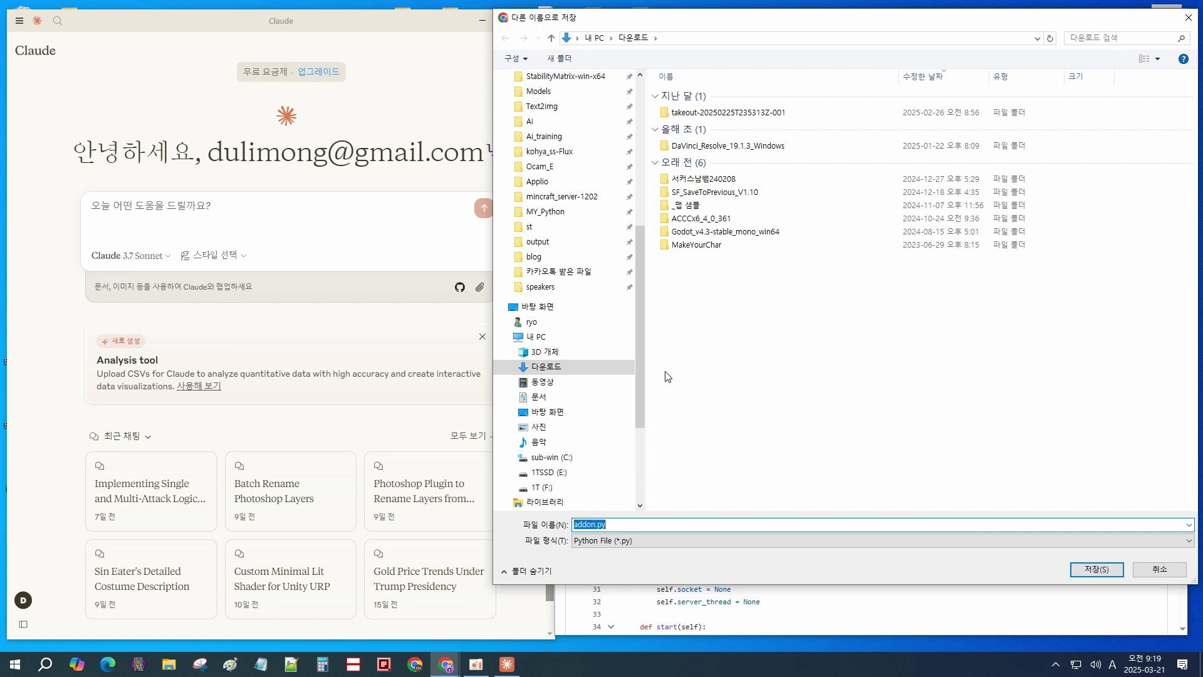
click(1097, 569)
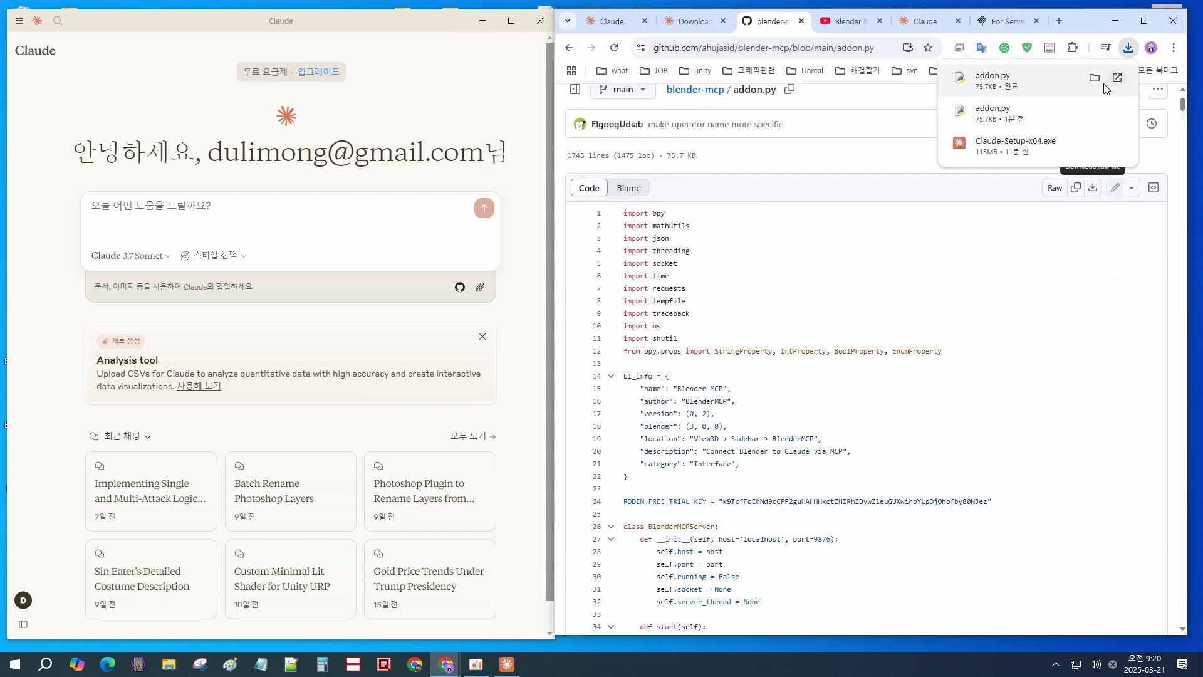
click(1095, 79)
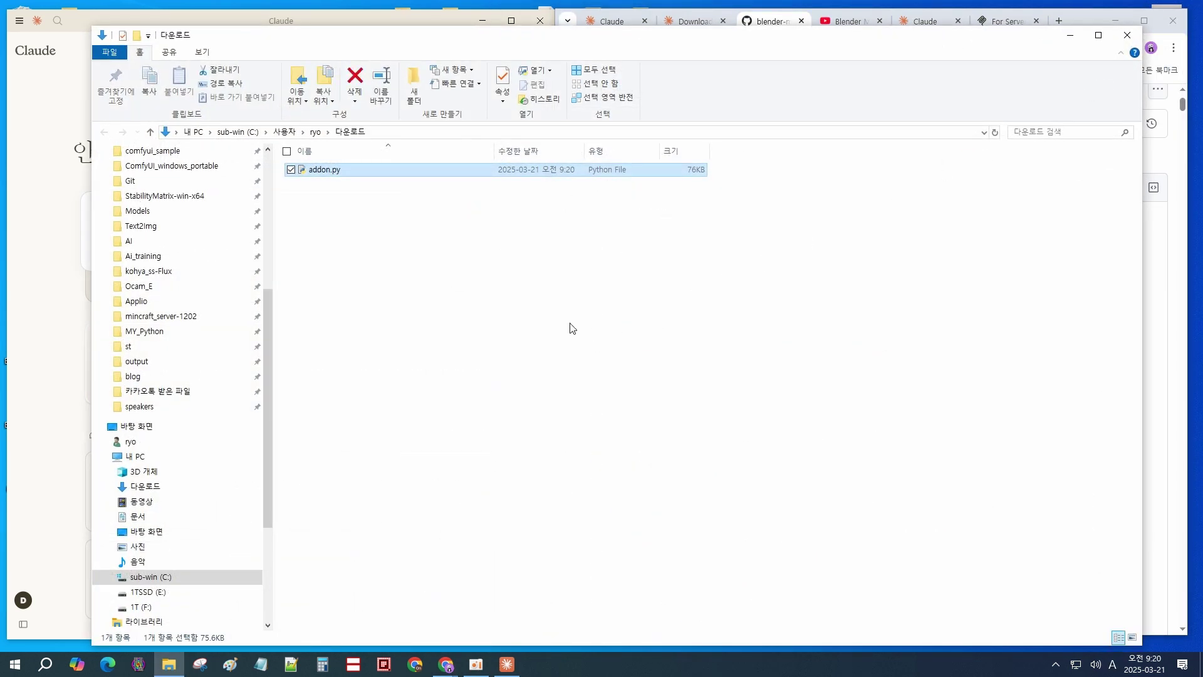
Launch Blender and resize its window, making it taller and shifting it slightly right
click(13, 665)
click(233, 600)
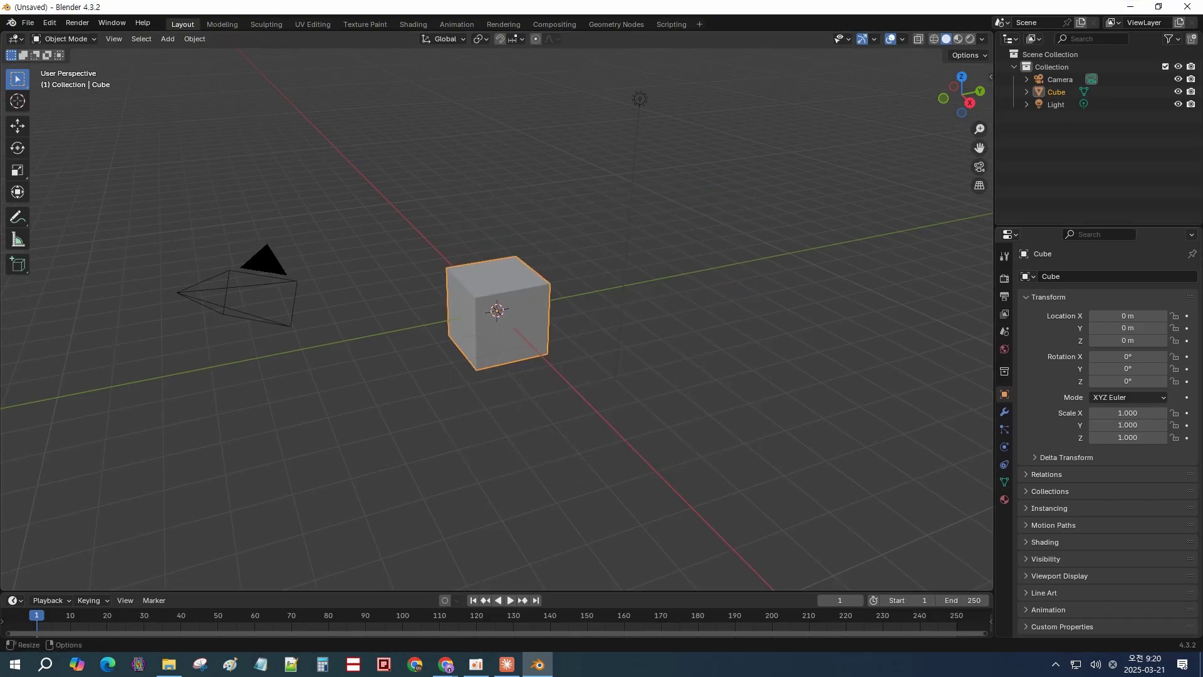
click(1160, 9)
drag(771, 8, 818, 14)
drag(801, 536, 801, 650)
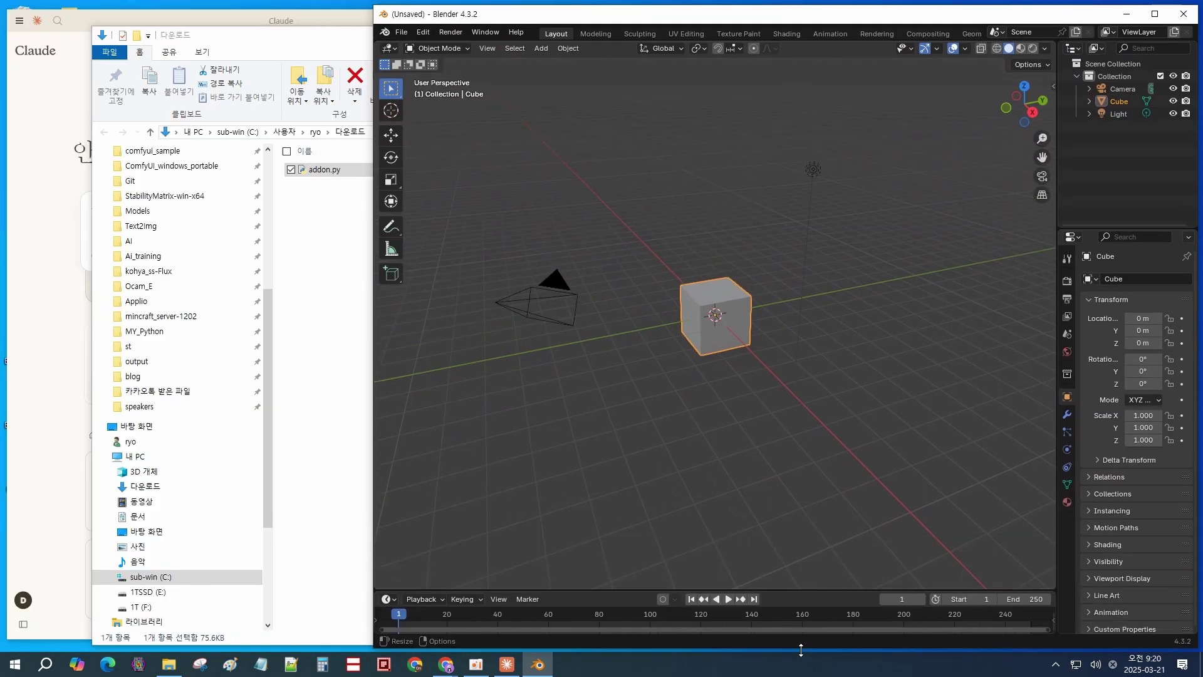
click(554, 179)
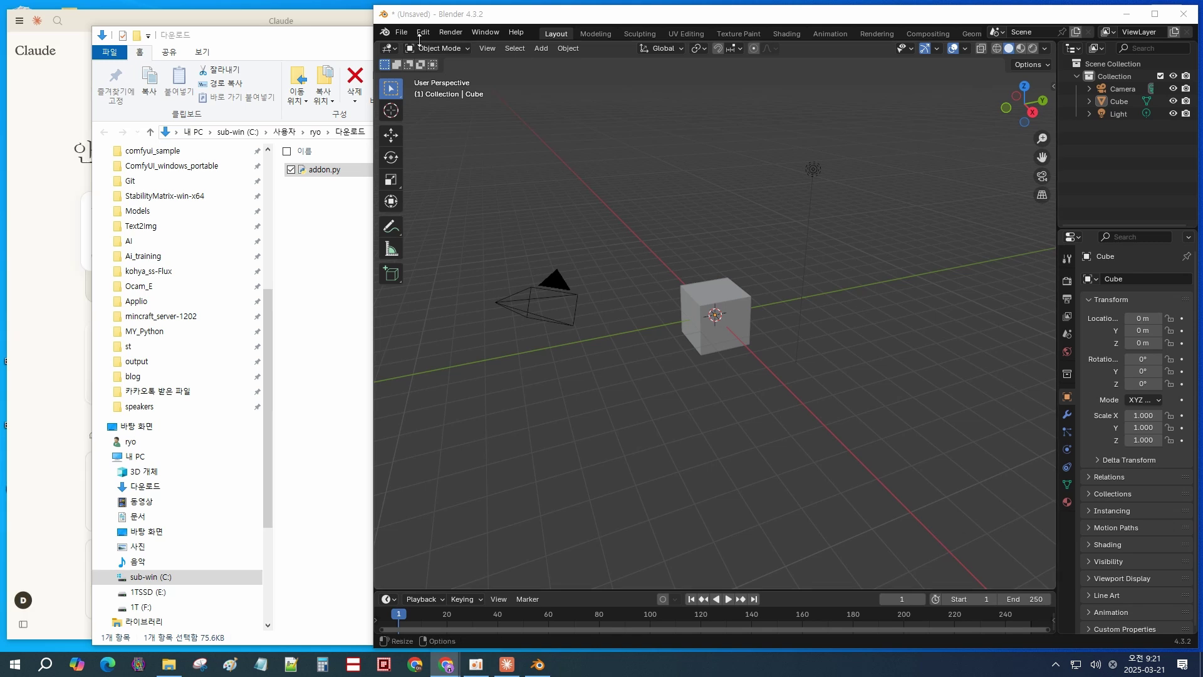
Open Preferences > Add-ons and begin installing from disk with the copied Downloads path
click(401, 32)
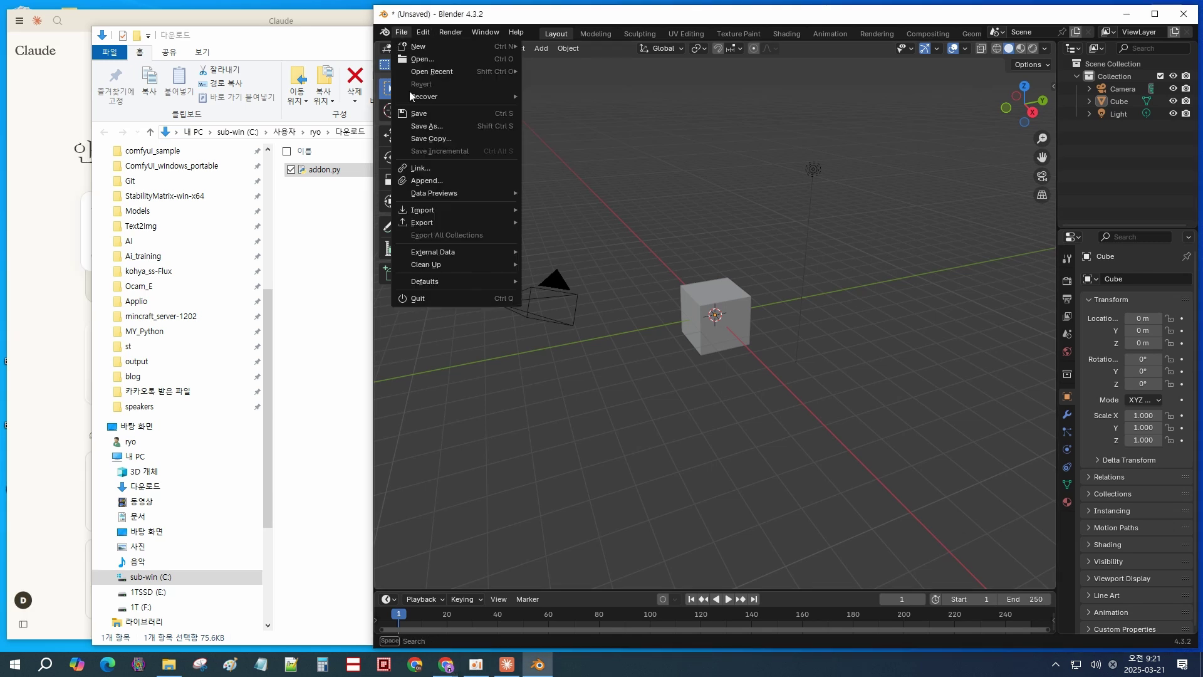
click(428, 27)
click(441, 194)
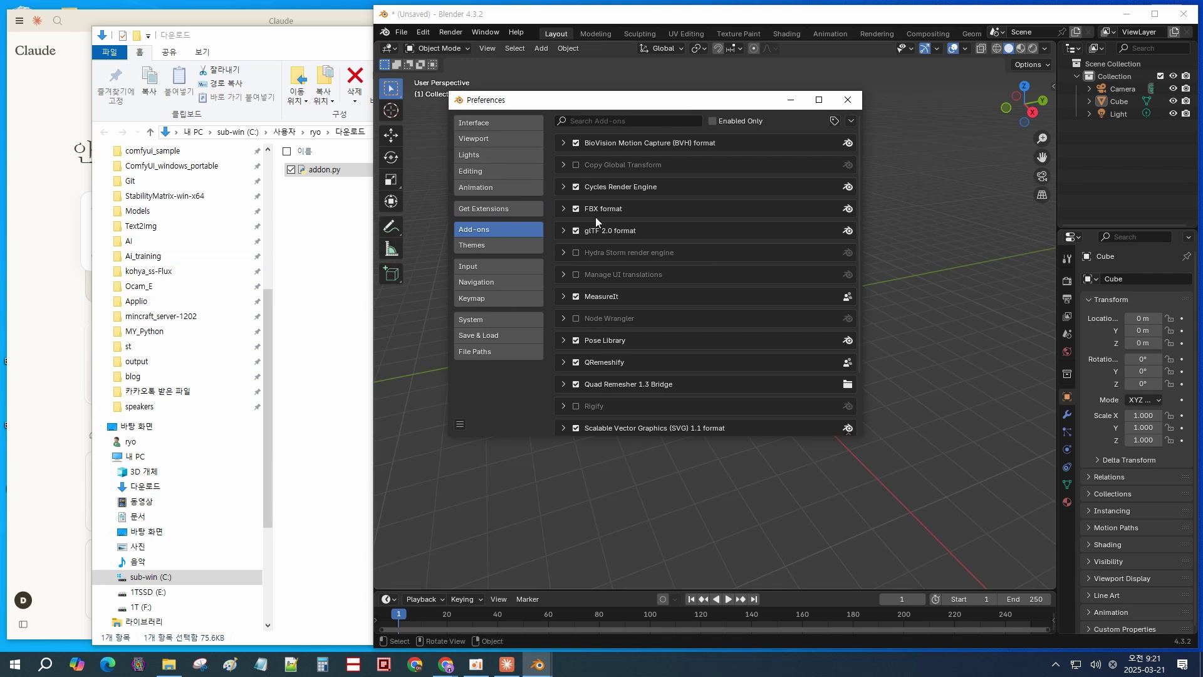
click(370, 133)
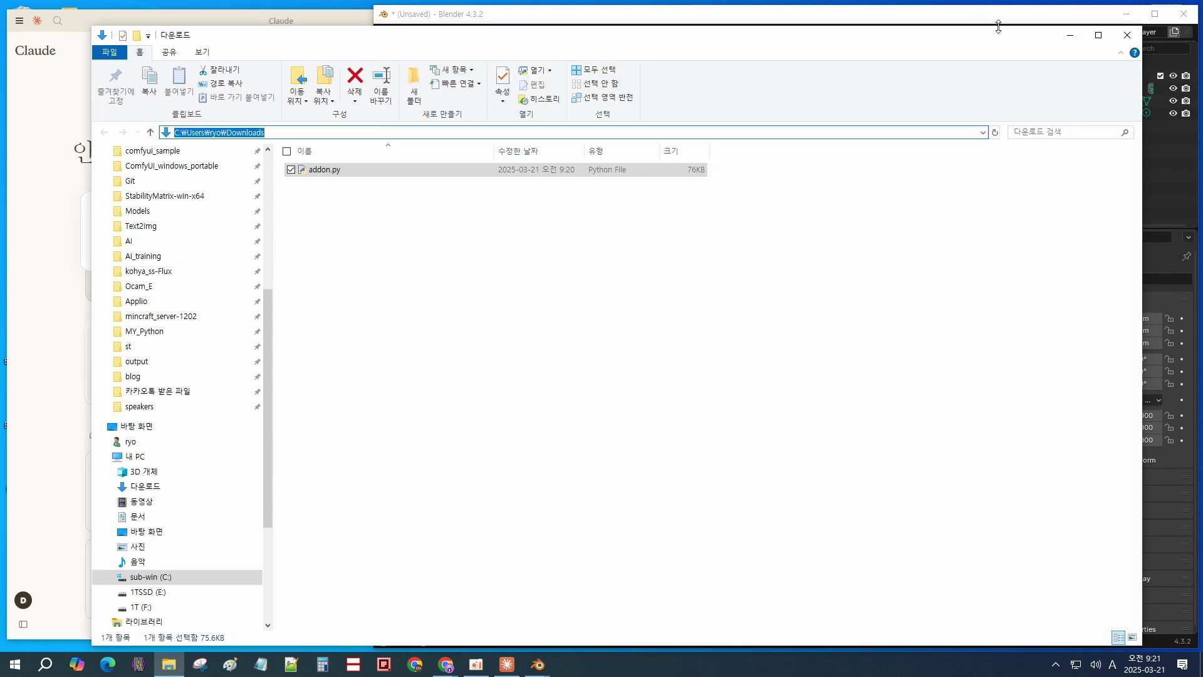
click(1068, 36)
click(554, 459)
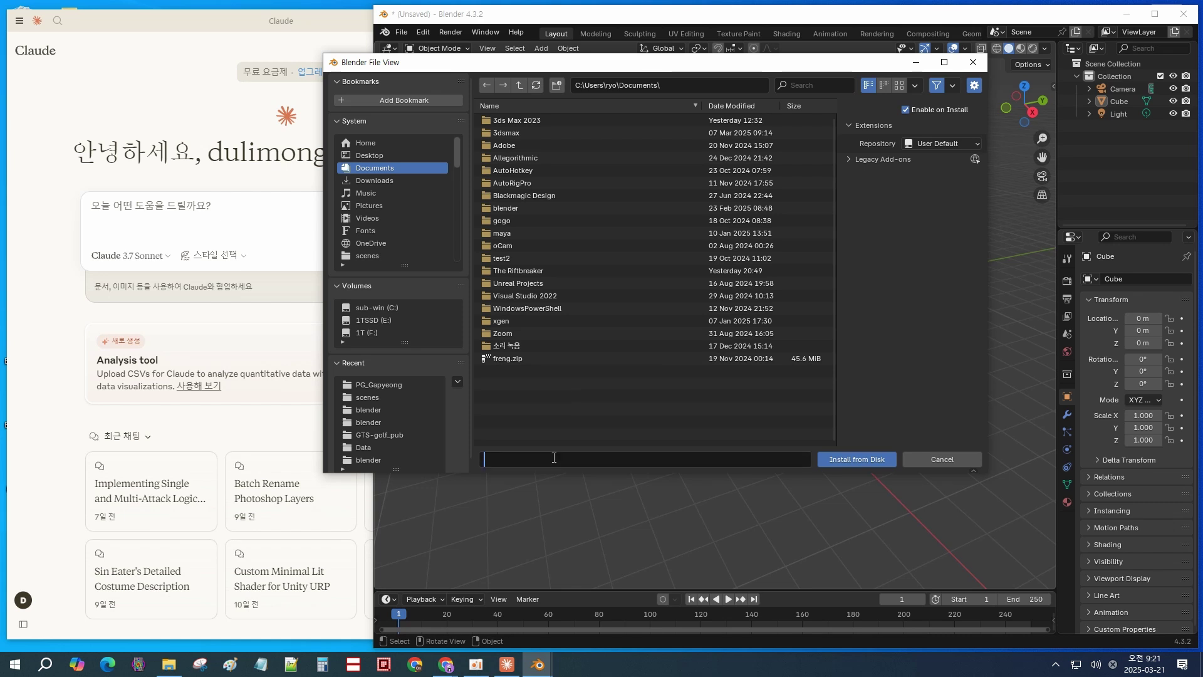
text(C__Users_ryo_Downloads)
key(Return)
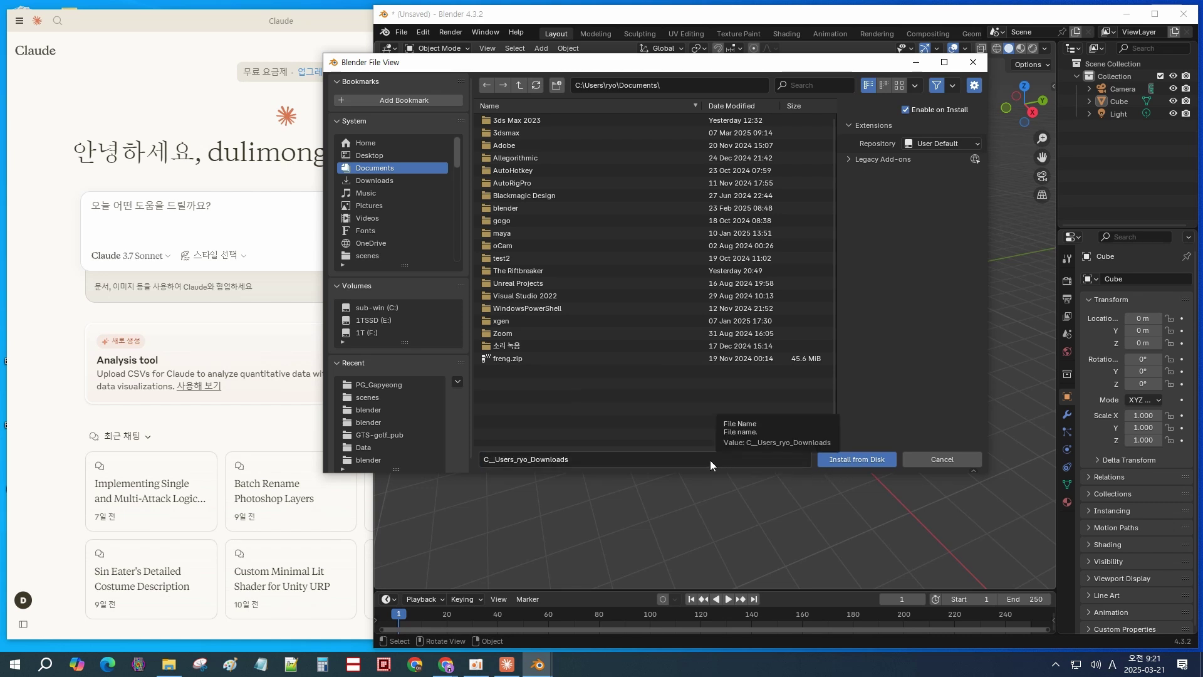
Install addon.py from the Downloads folder and expand the Blender MCP add-on details
click(699, 85)
text(C:\Users\ryo\Downloads)
key(Return)
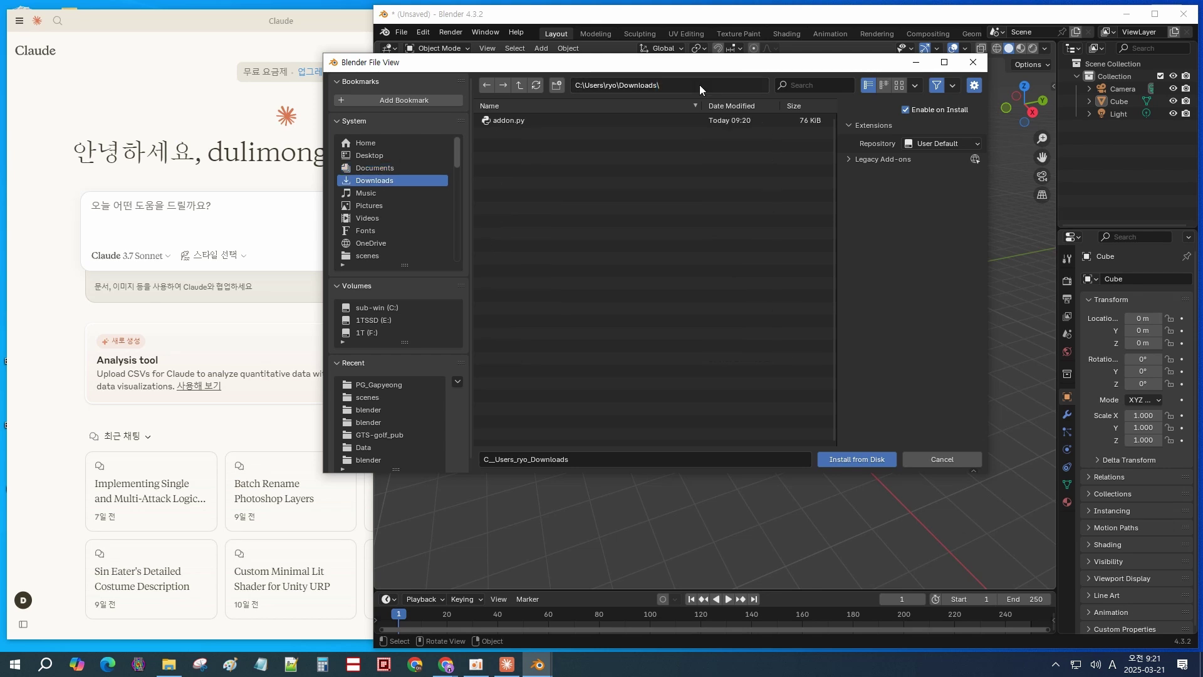
click(554, 121)
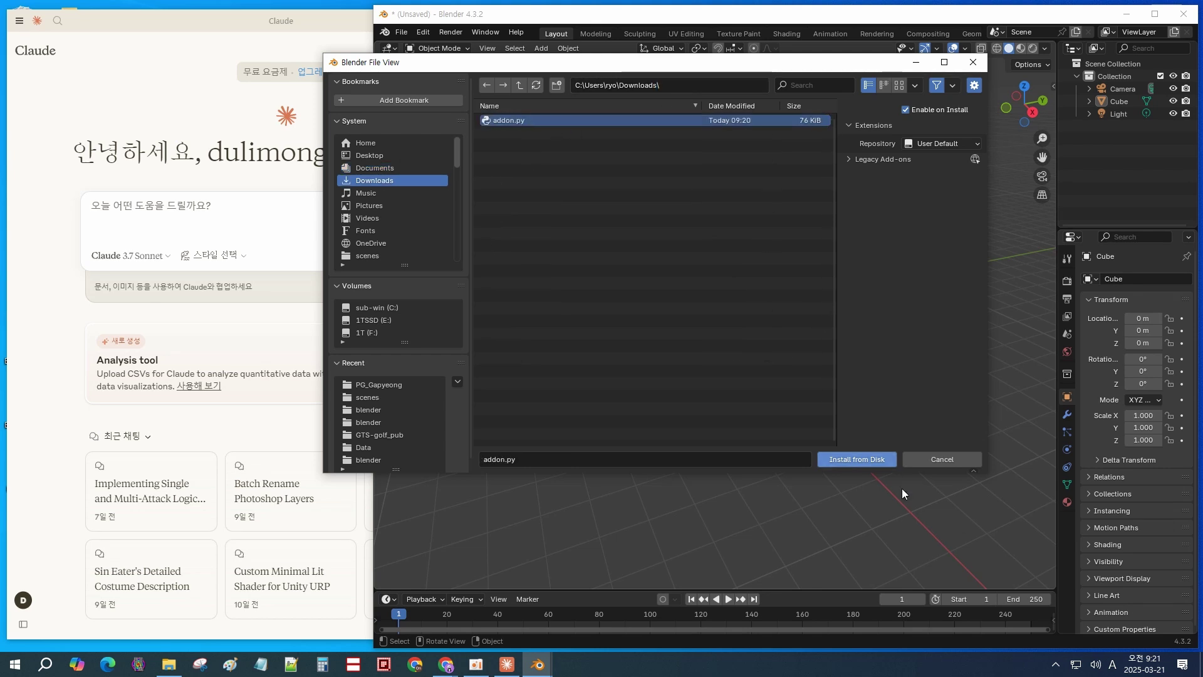
click(873, 463)
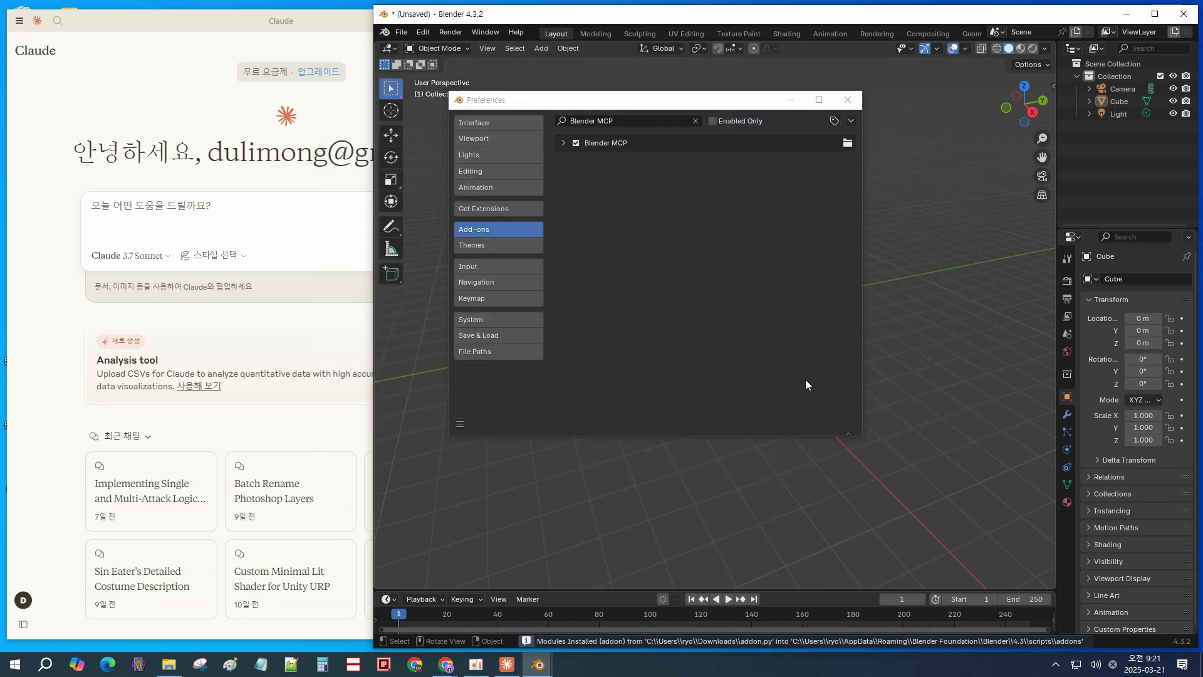
click(621, 174)
click(563, 143)
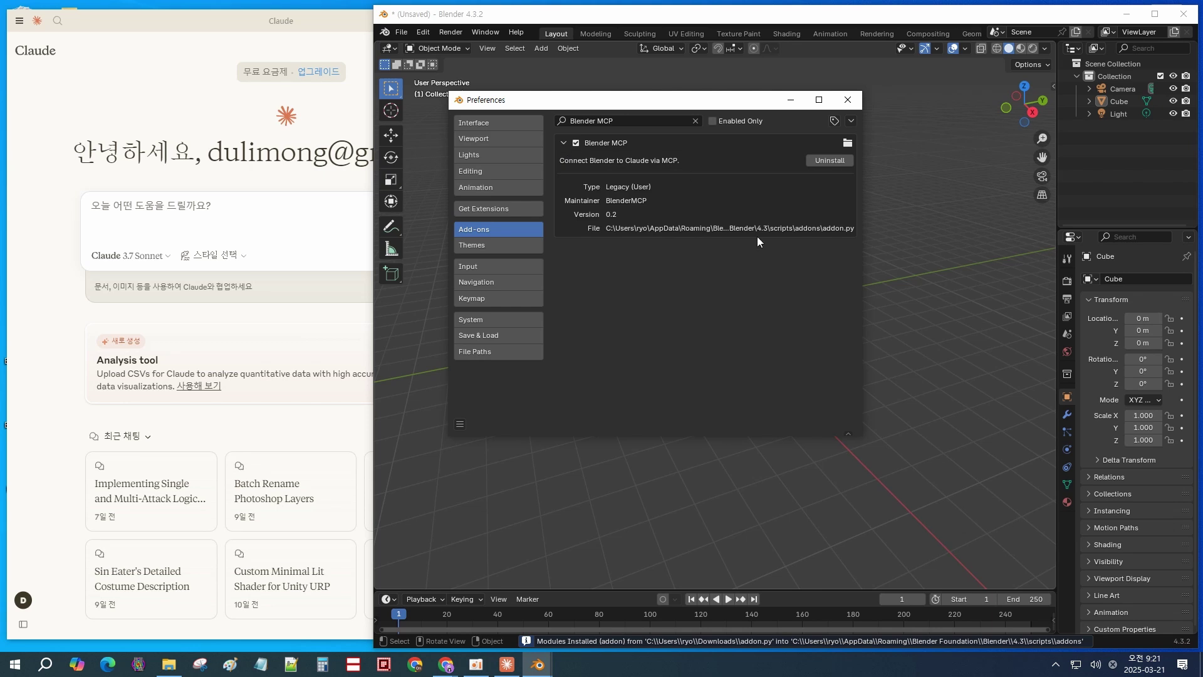
key(alt+Tab)
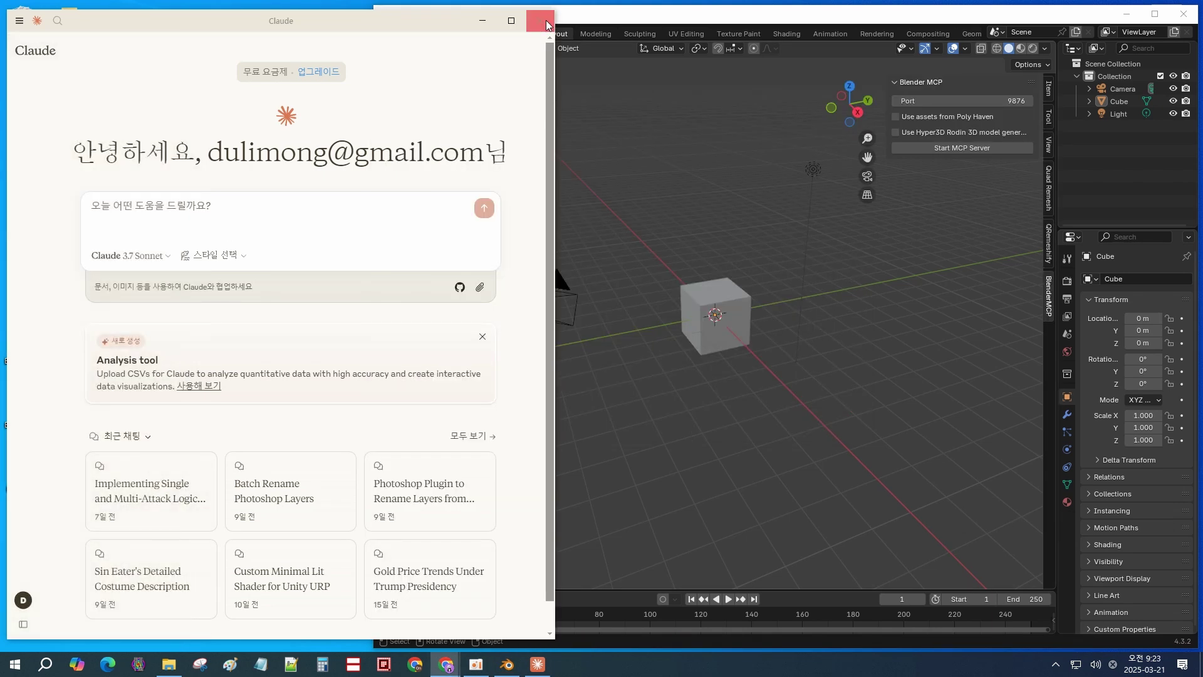
Close the Claude window and quit Claude from its system-tray icon (종료)
click(540, 20)
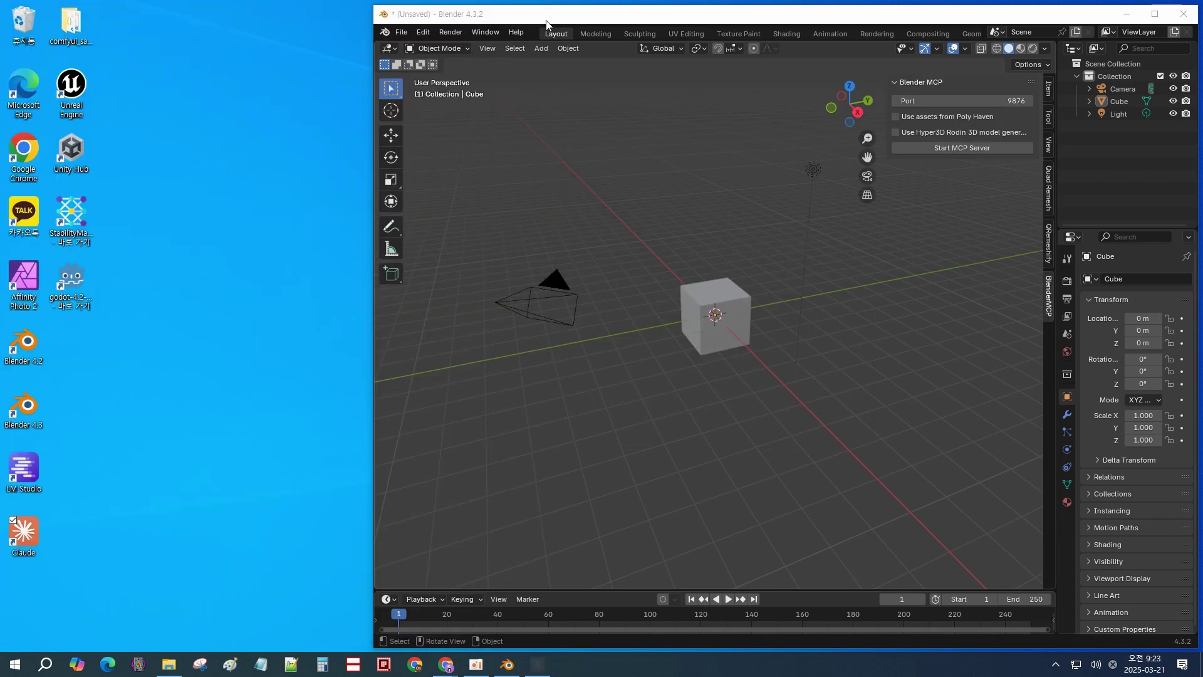
click(1056, 666)
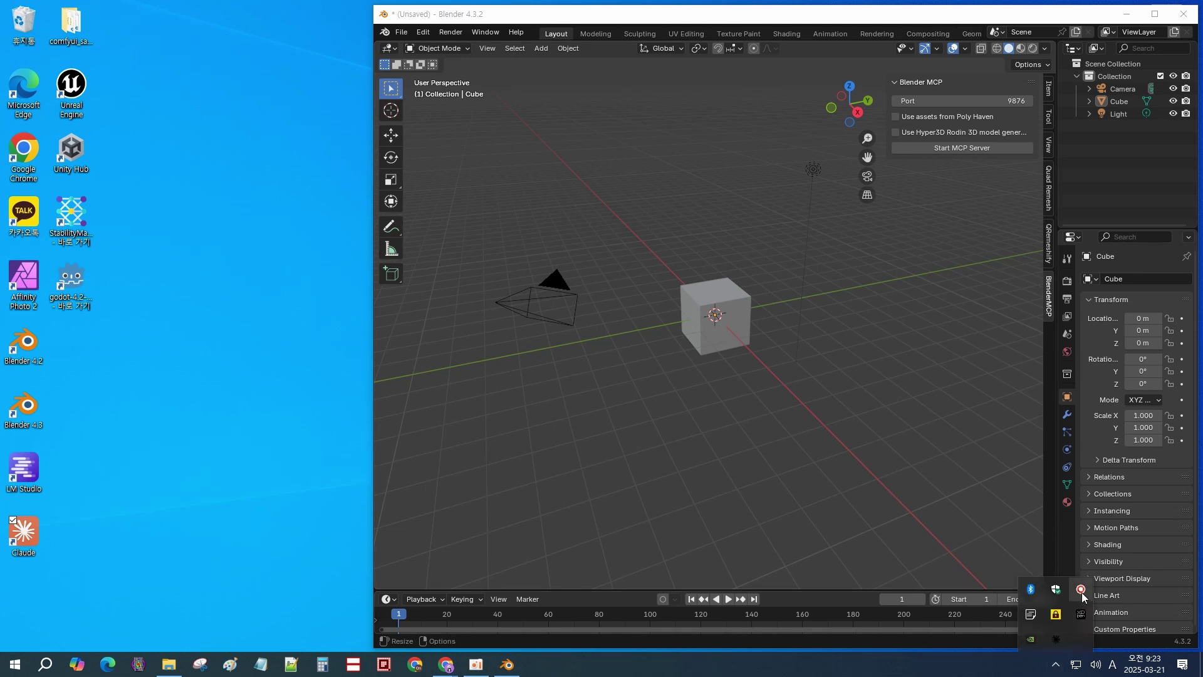
right_click(1057, 638)
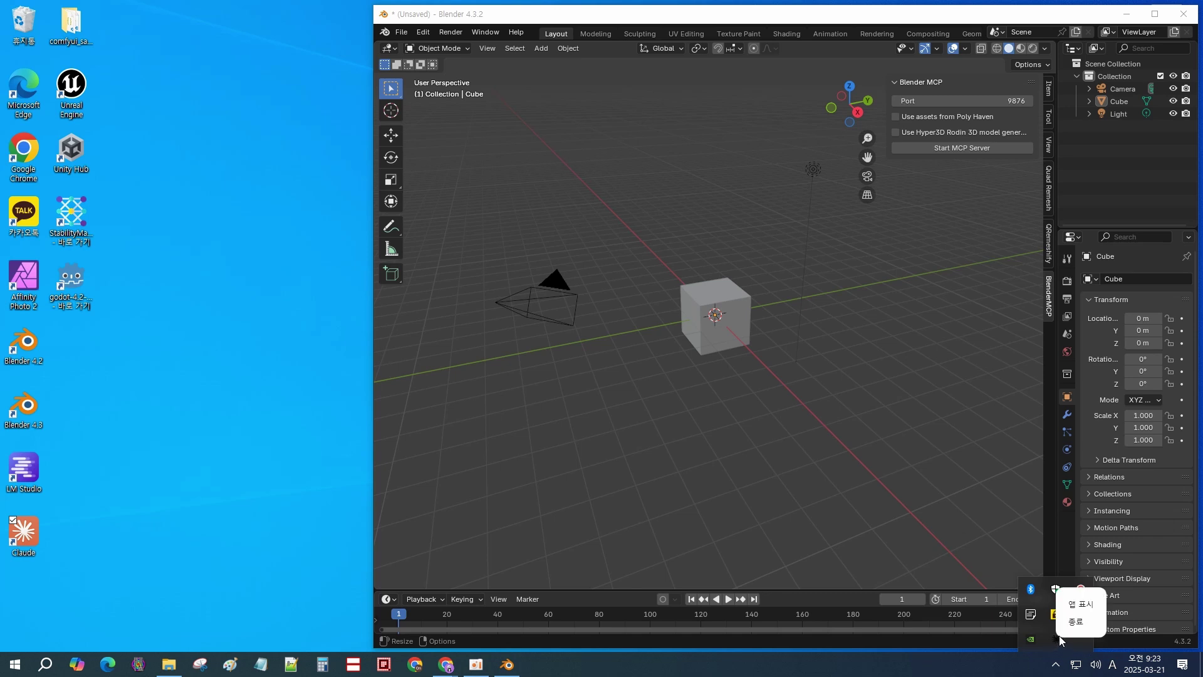
click(1075, 631)
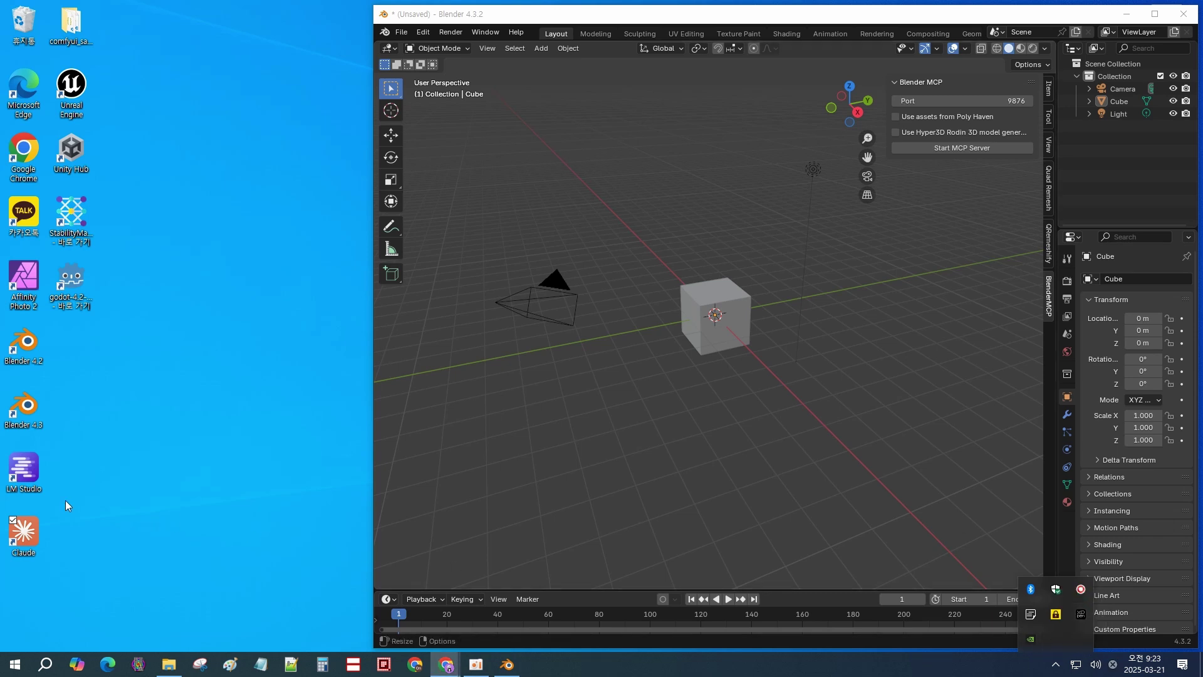
Relaunch Claude, check the blender server under Settings > Developer, and start Blender's MCP server
double_click(39, 525)
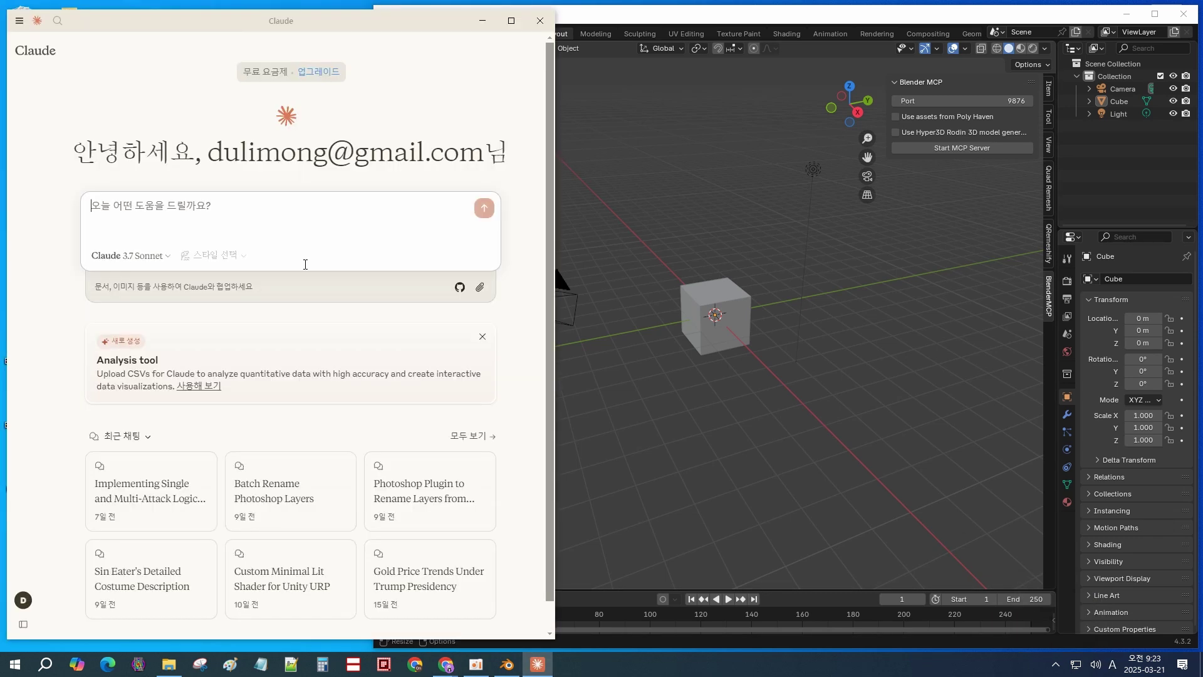
click(20, 20)
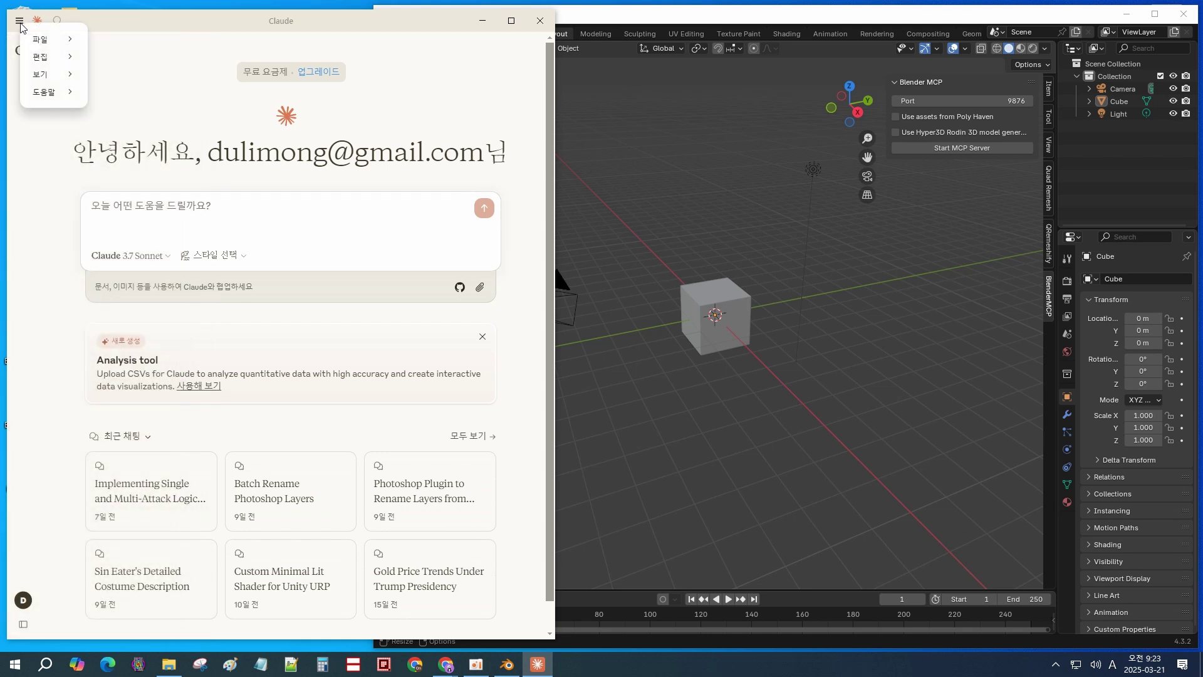
mouse_move(30, 45)
click(153, 61)
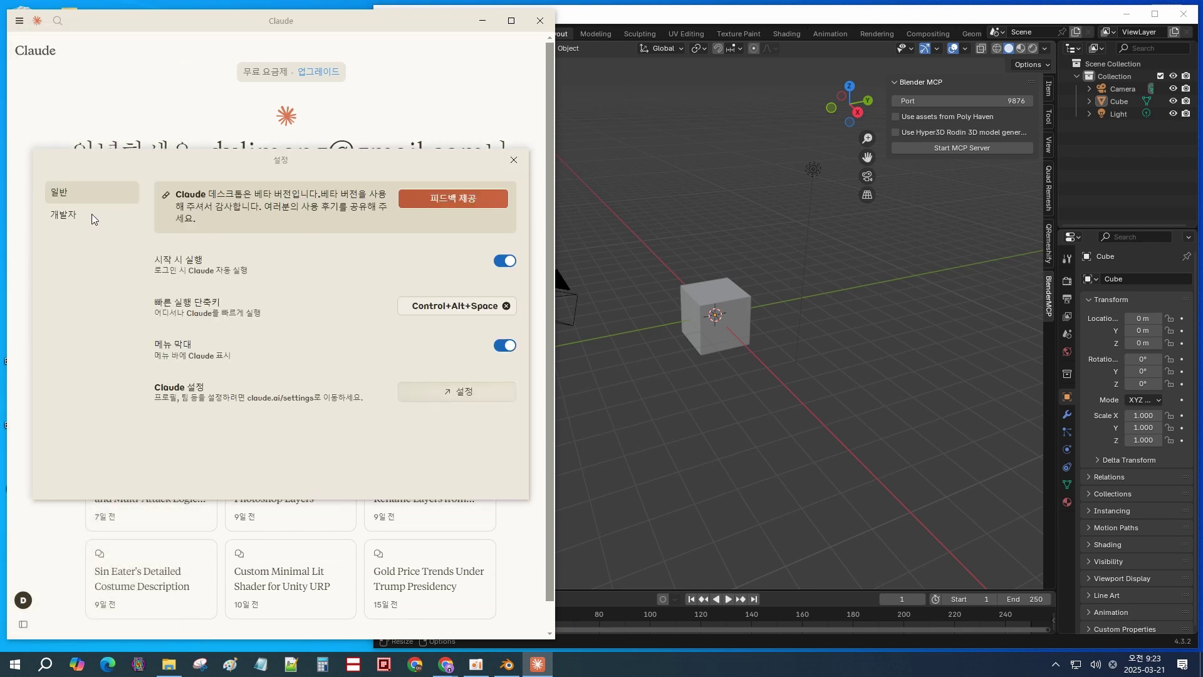
click(90, 214)
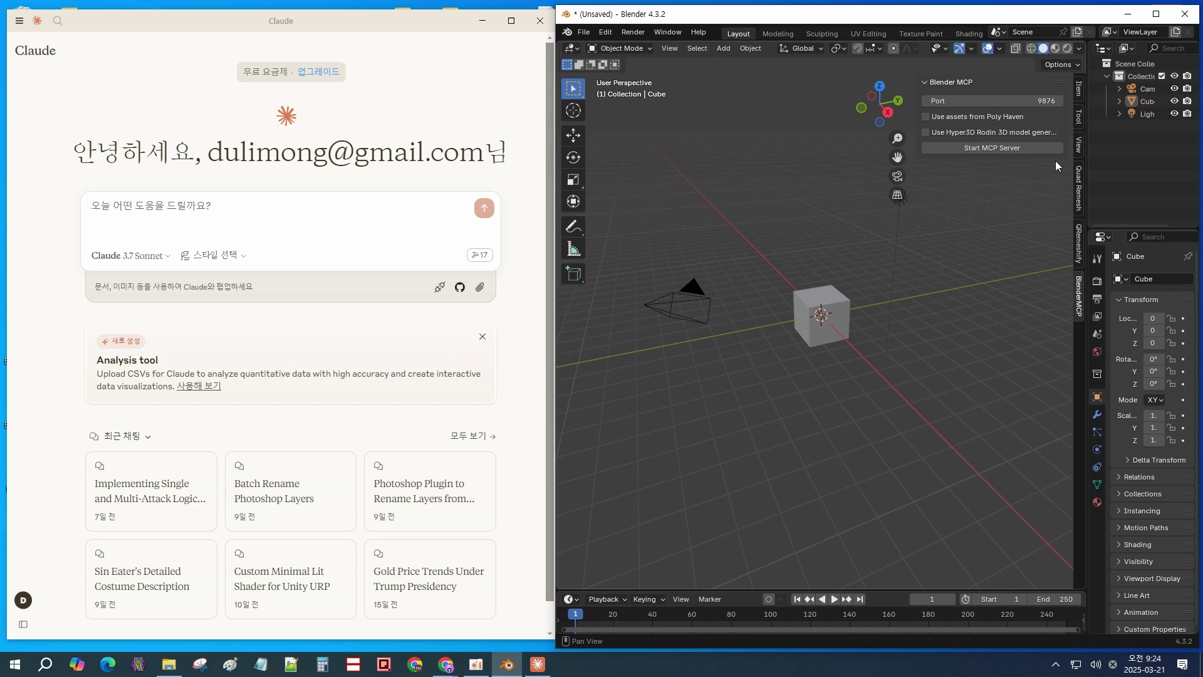
click(1046, 151)
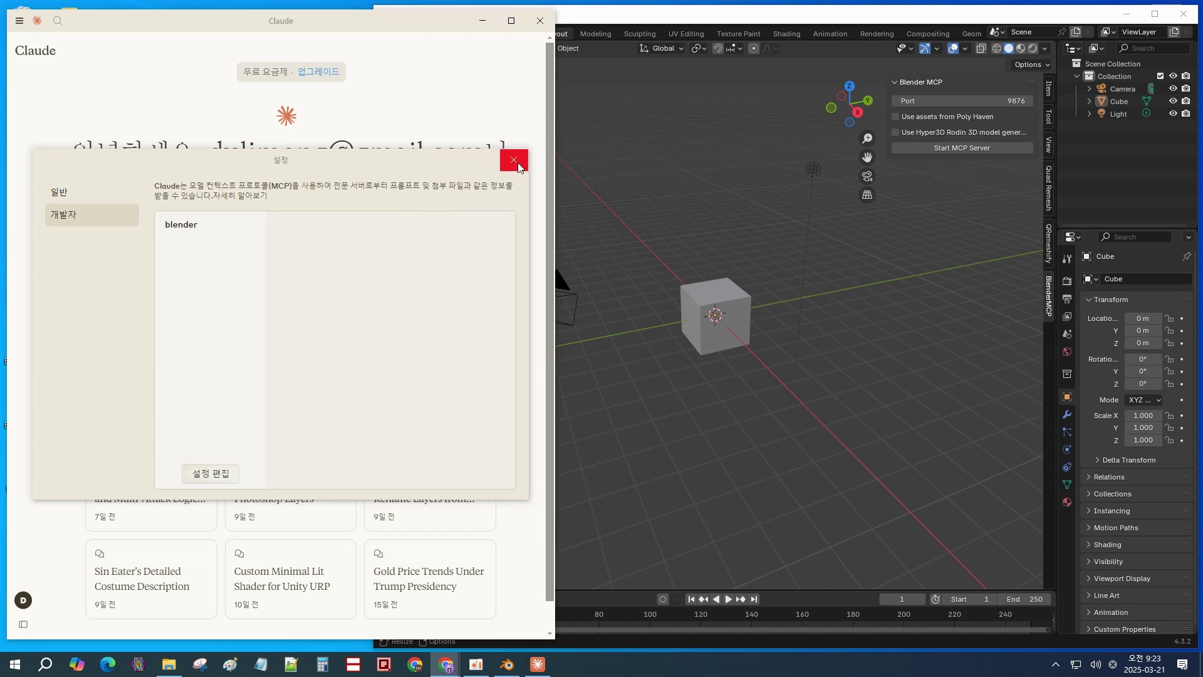
click(185, 229)
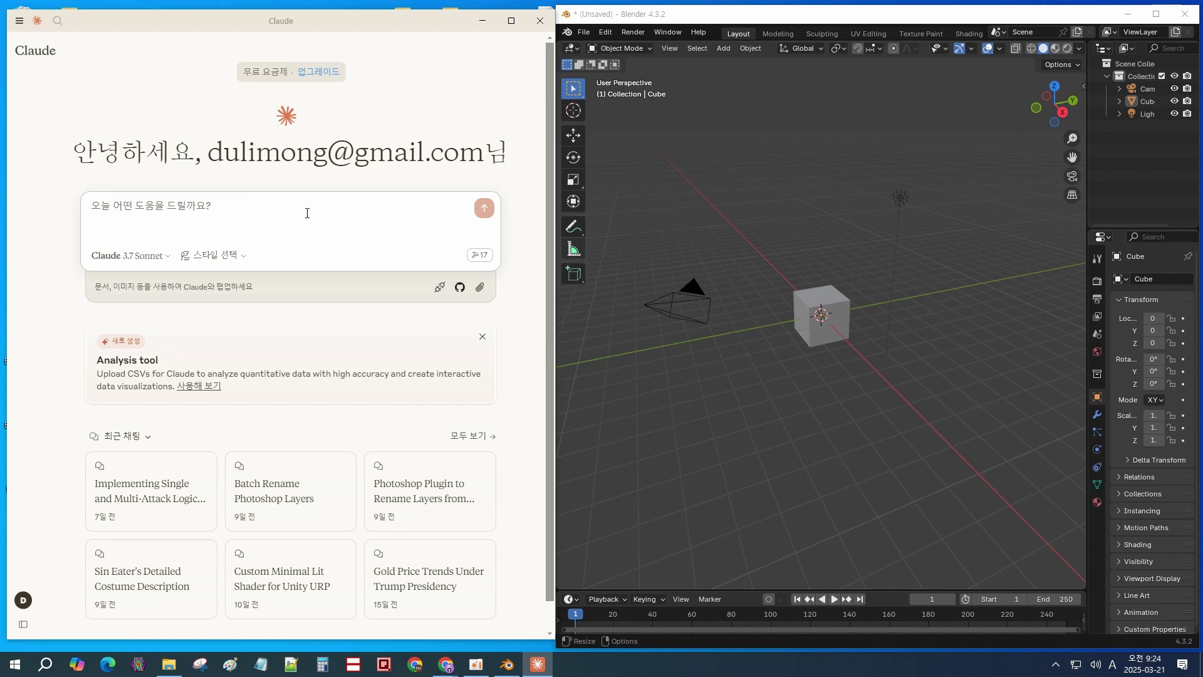
Ask Claude 'blenderm 있는 기본 상자를 지워줘.' and allow its scene-info and delete tools
text(blenderm)
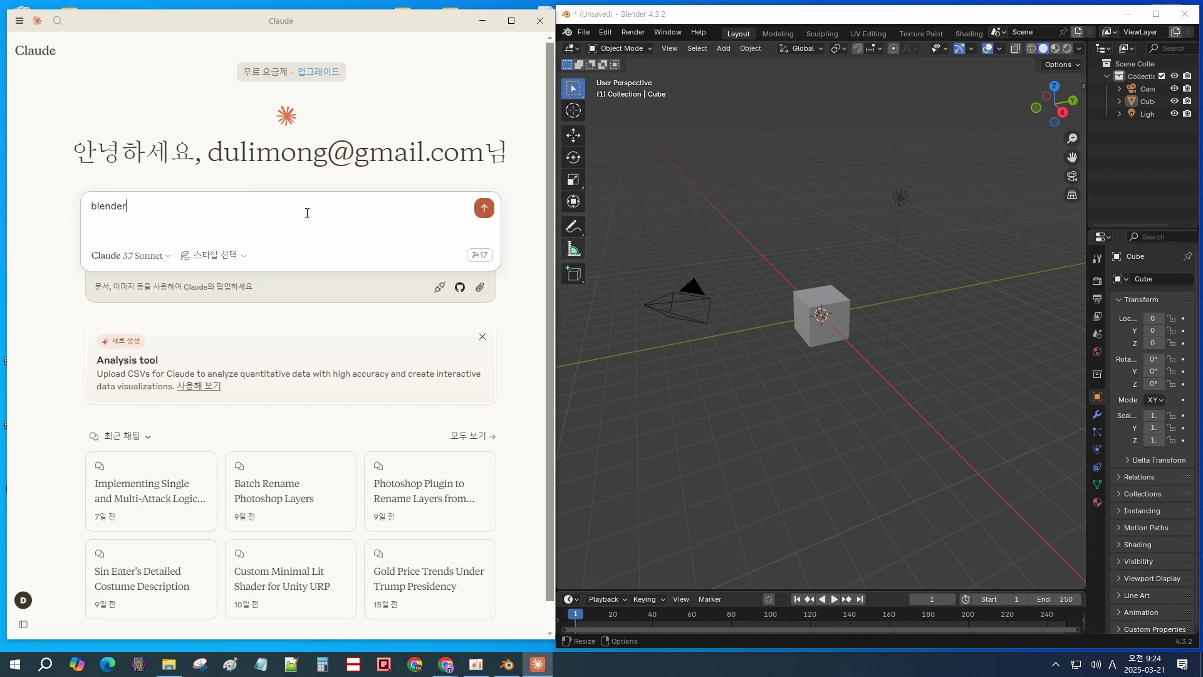
text( 있는 기본 상자를 지워줘.)
key(Return)
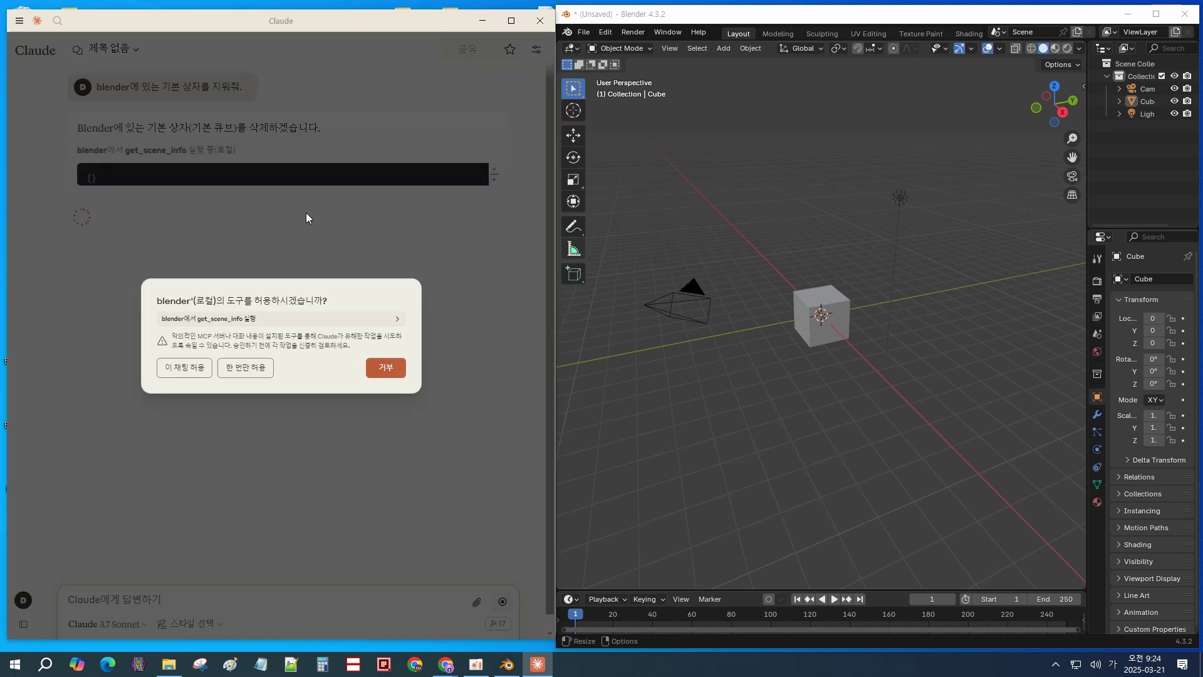
click(194, 370)
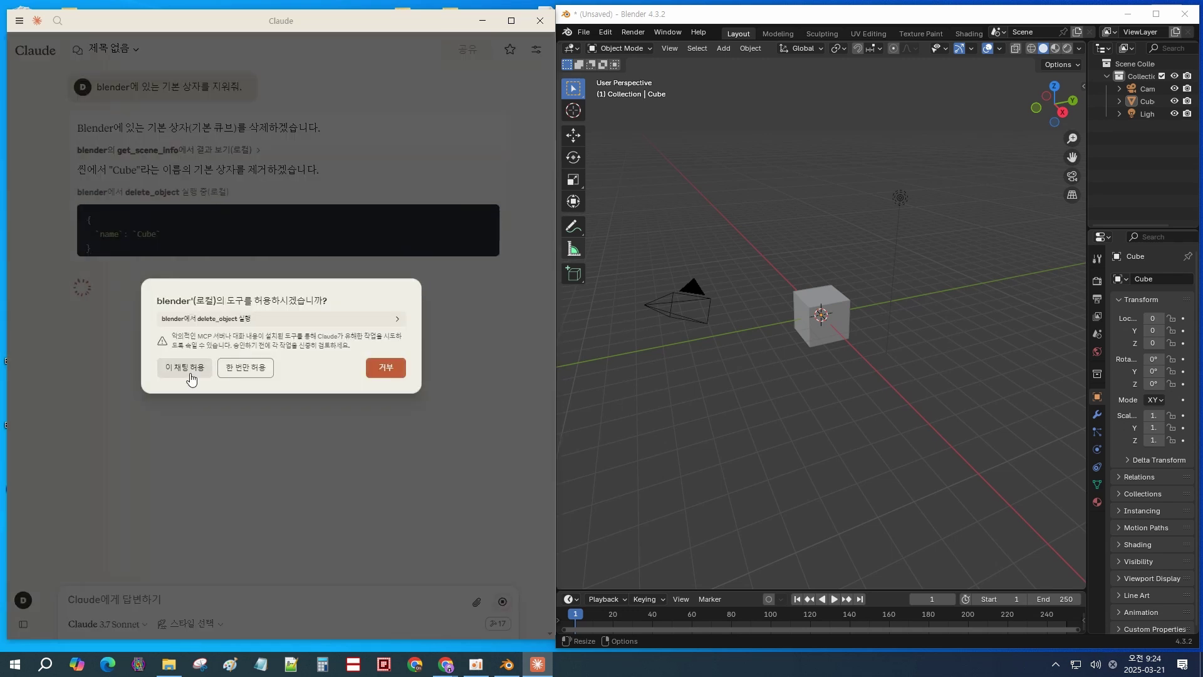
click(191, 370)
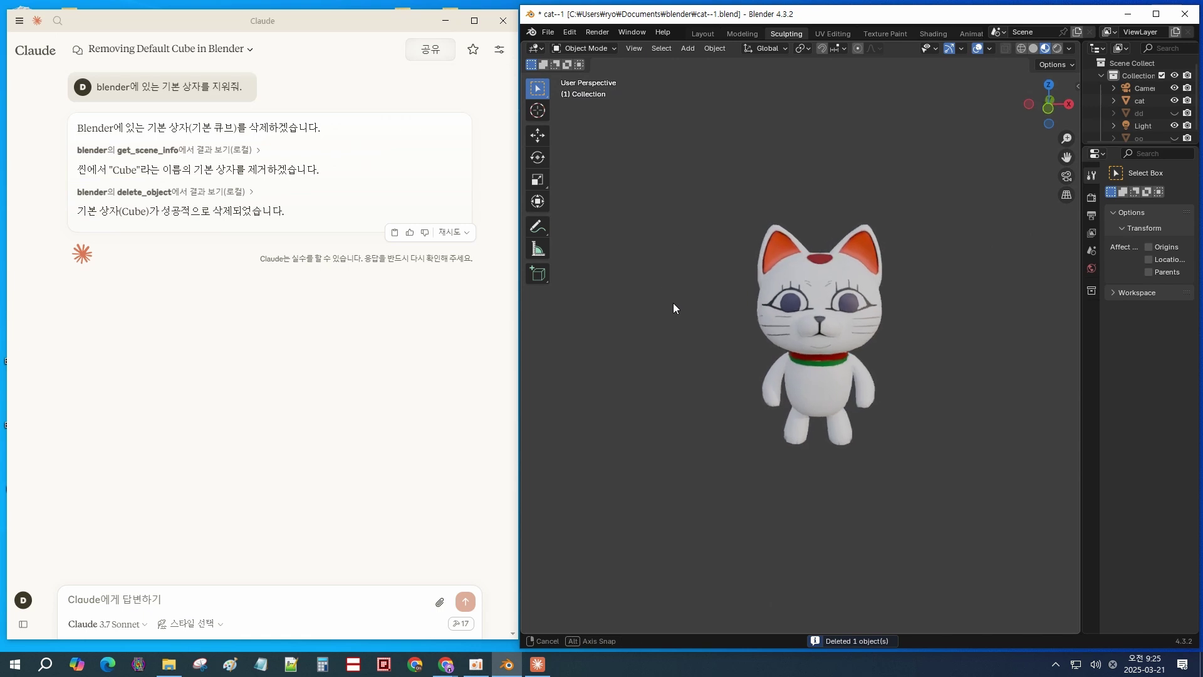
Select the cat, ask Claude '뭘체의 노멀 방향을 뒤집어 줘.', then request the normals be displayed
click(833, 307)
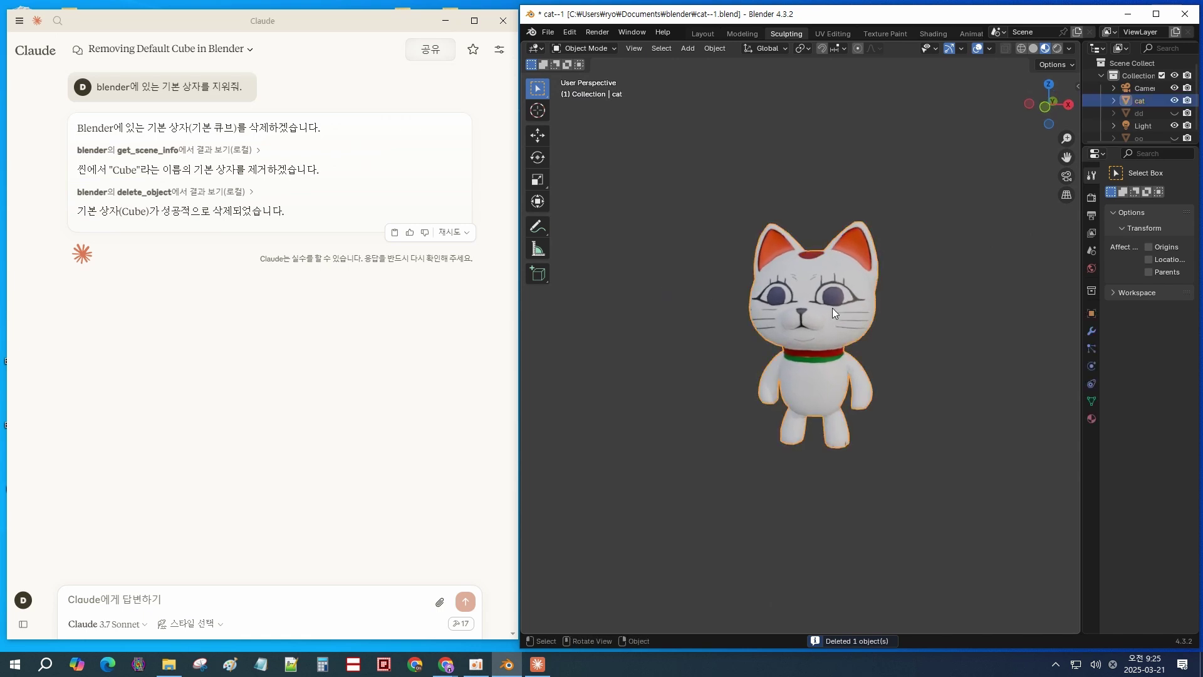
click(316, 608)
text(뭘)
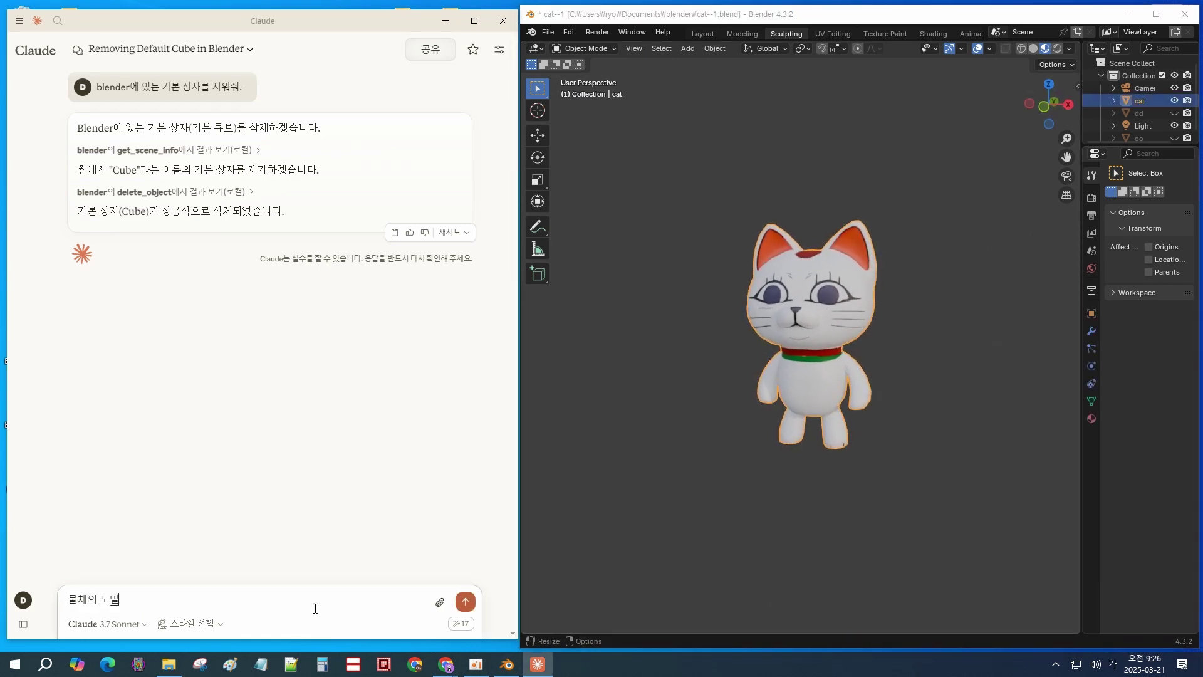
text(체의 노멀 방향을 뒤집어 줘.)
key(Return)
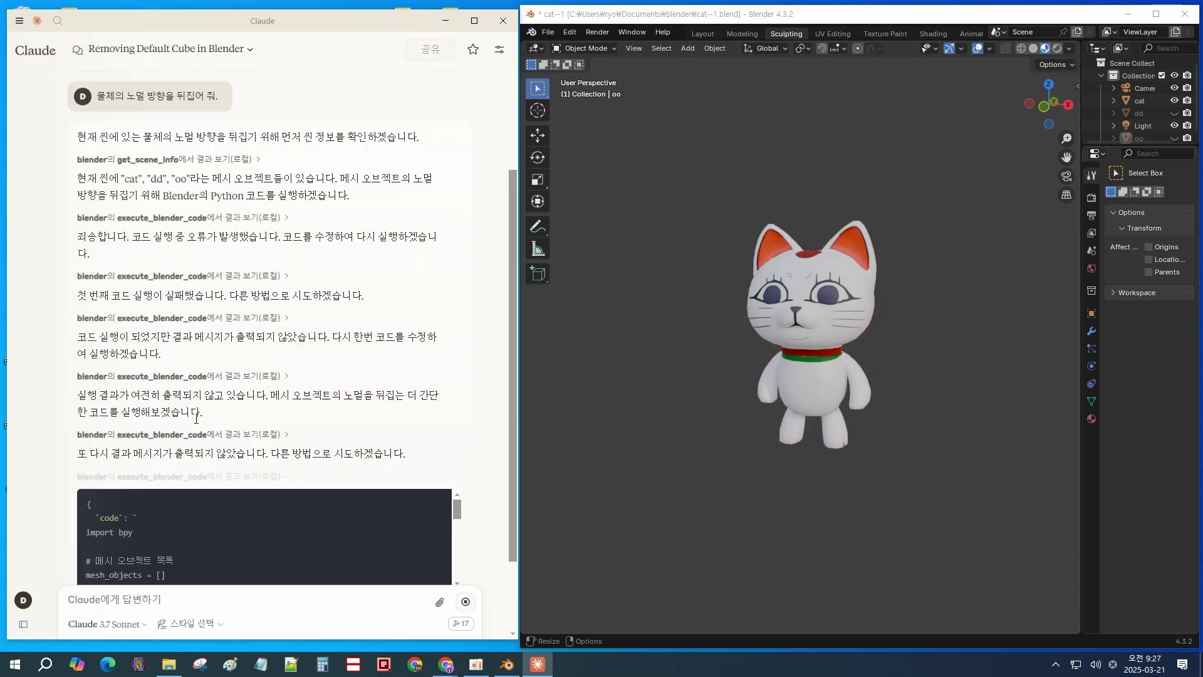
text(노멀 방향이 뒤집어졌는지 확인할수 있게 노멀을 표시해줘.)
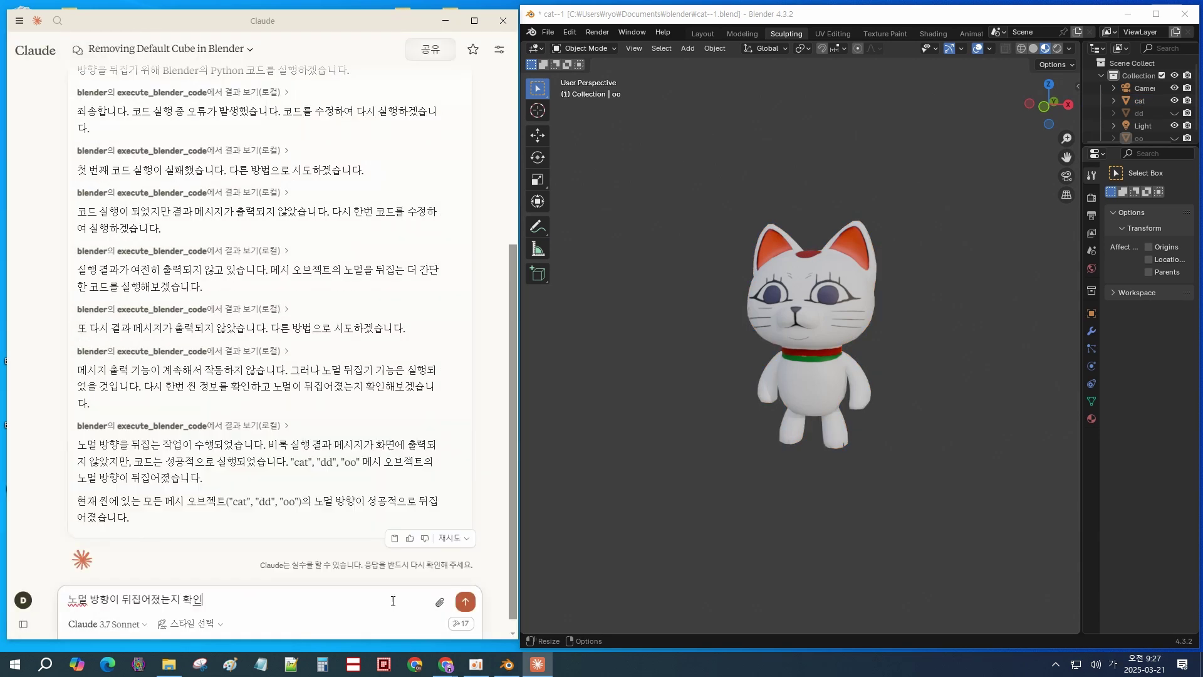
key(Return)
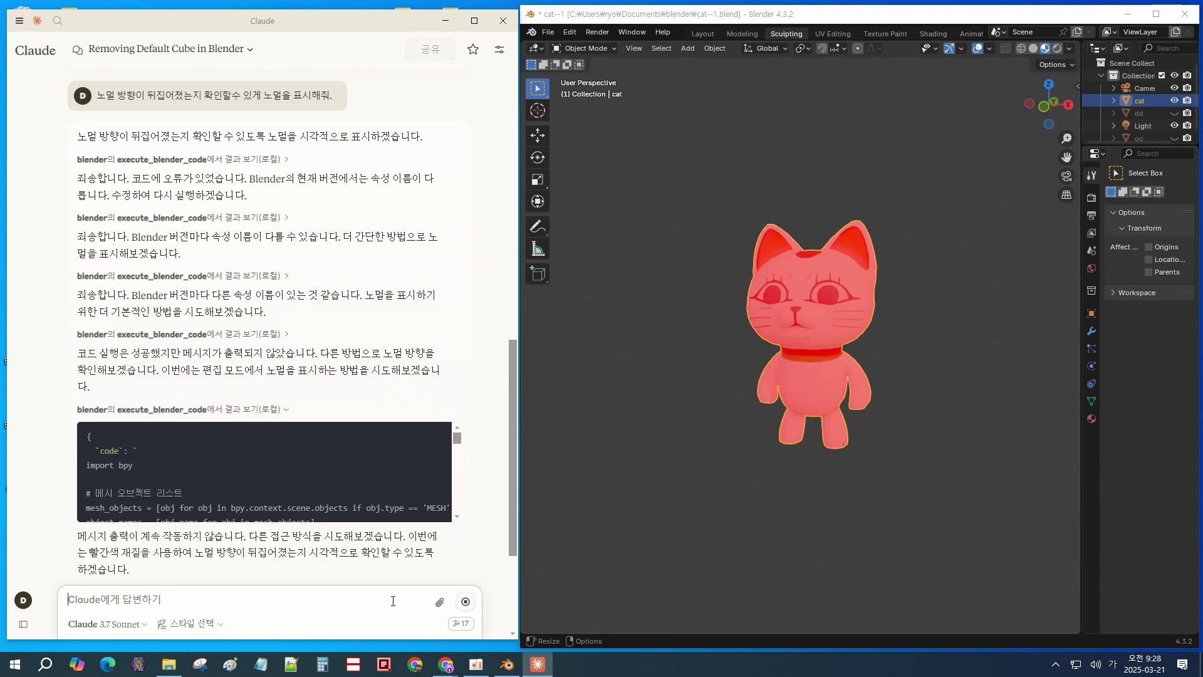
Switch the cat to Edit Mode and turn on face normals in the viewport overlays
click(609, 49)
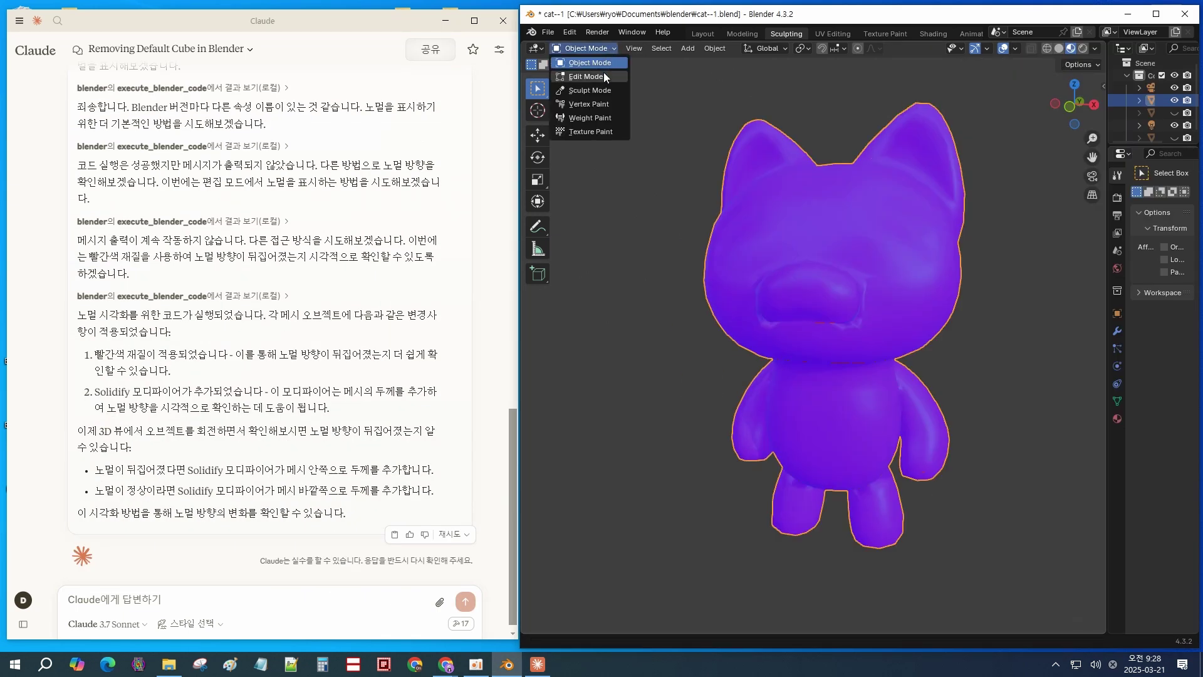
click(604, 73)
drag(1108, 87, 1158, 88)
click(1117, 48)
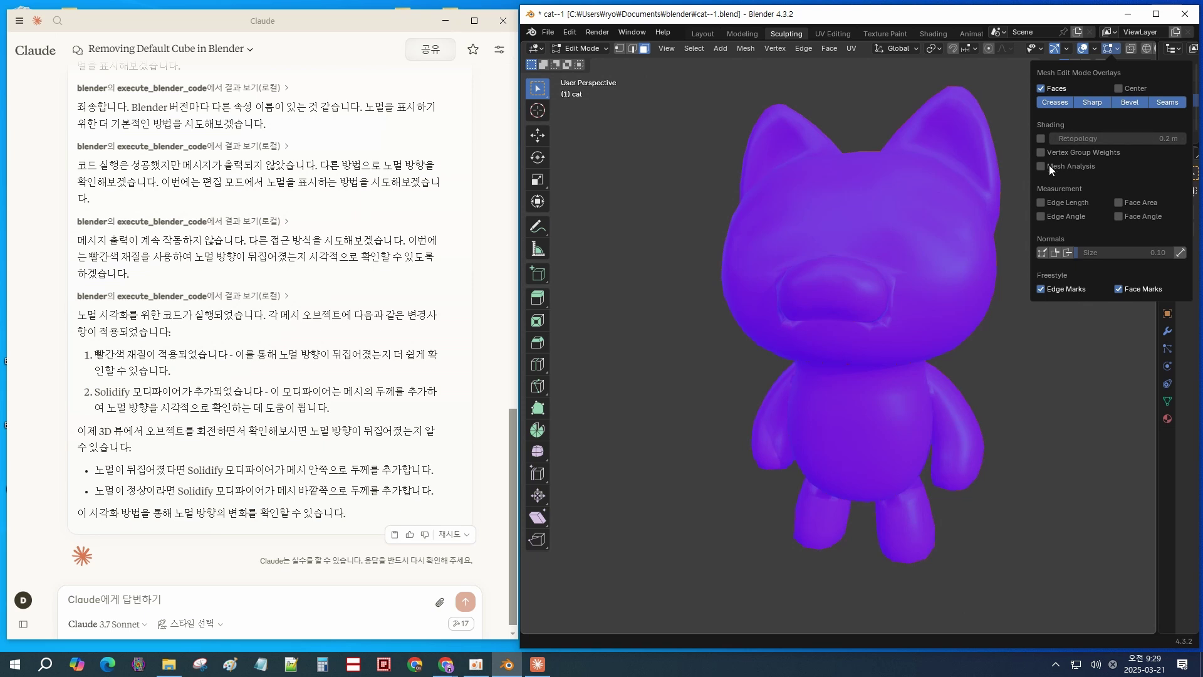
click(1068, 252)
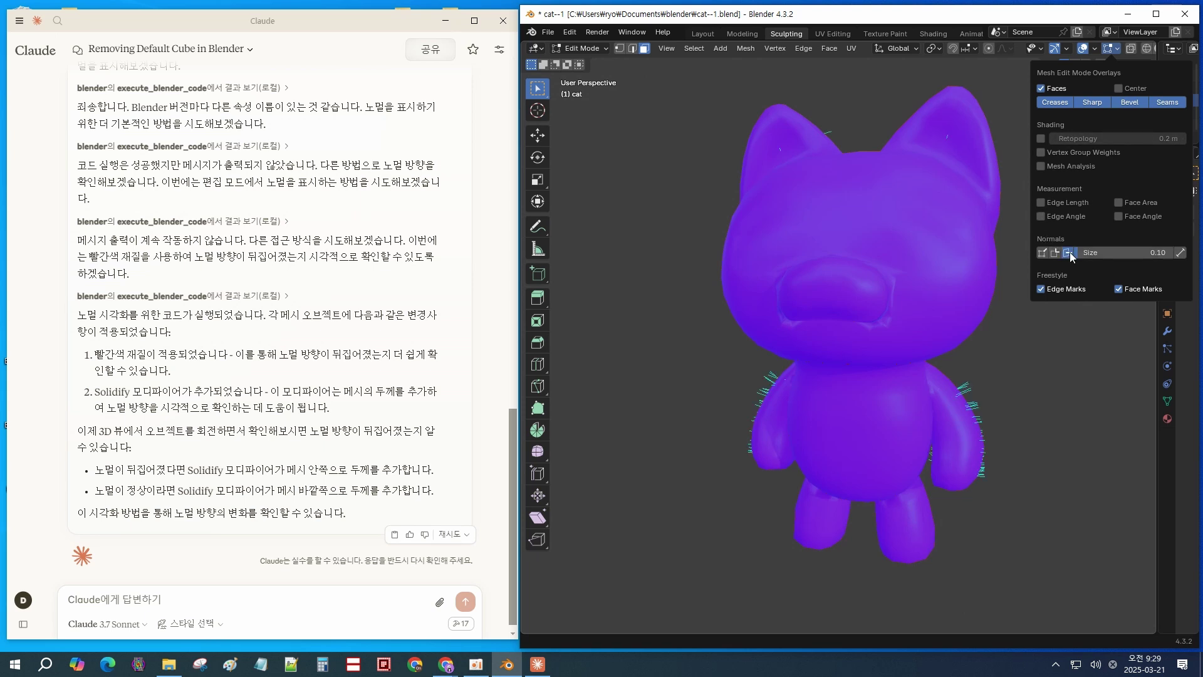
Orbit and zoom around the cat to check the direction of its normals
drag(1034, 357, 984, 355)
scroll(936, 307, up, 10)
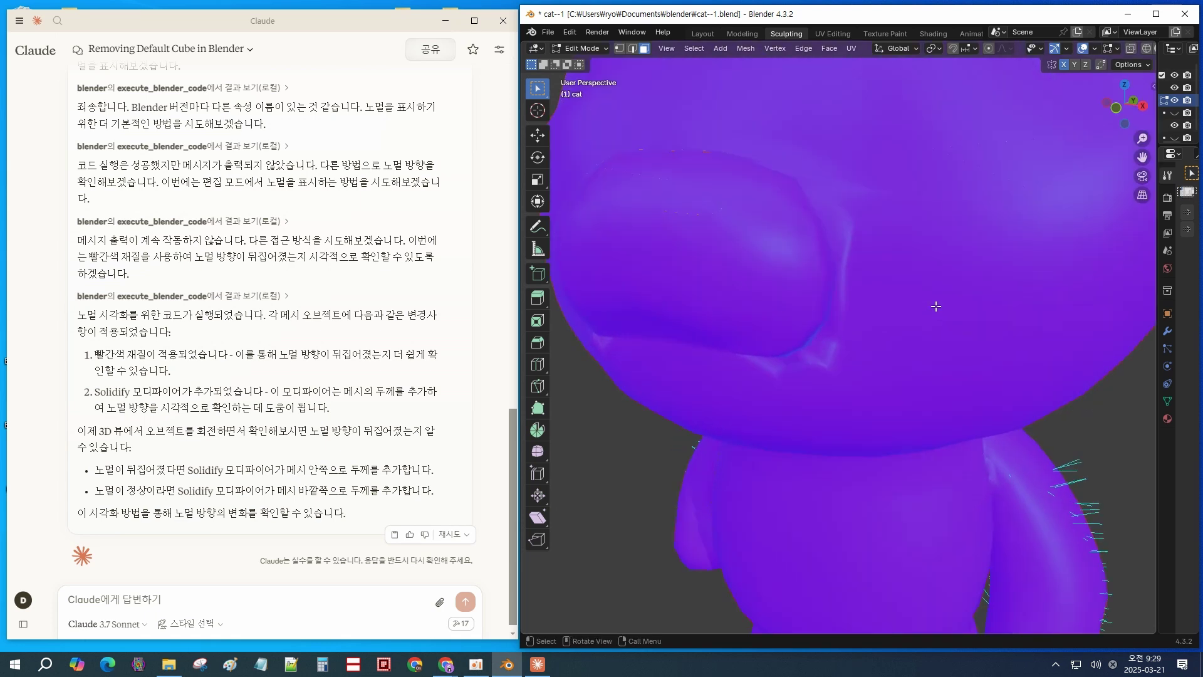
scroll(936, 307, down, 2)
scroll(935, 305, up, 2)
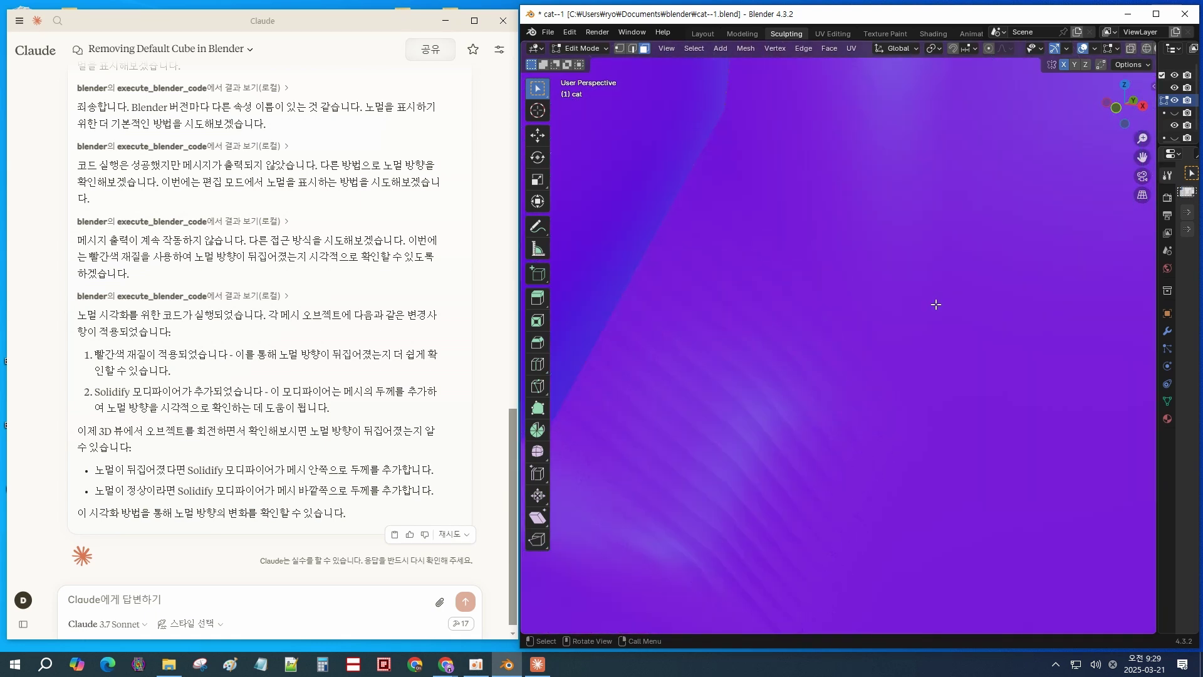
scroll(936, 305, down, 2)
drag(930, 314, 893, 317)
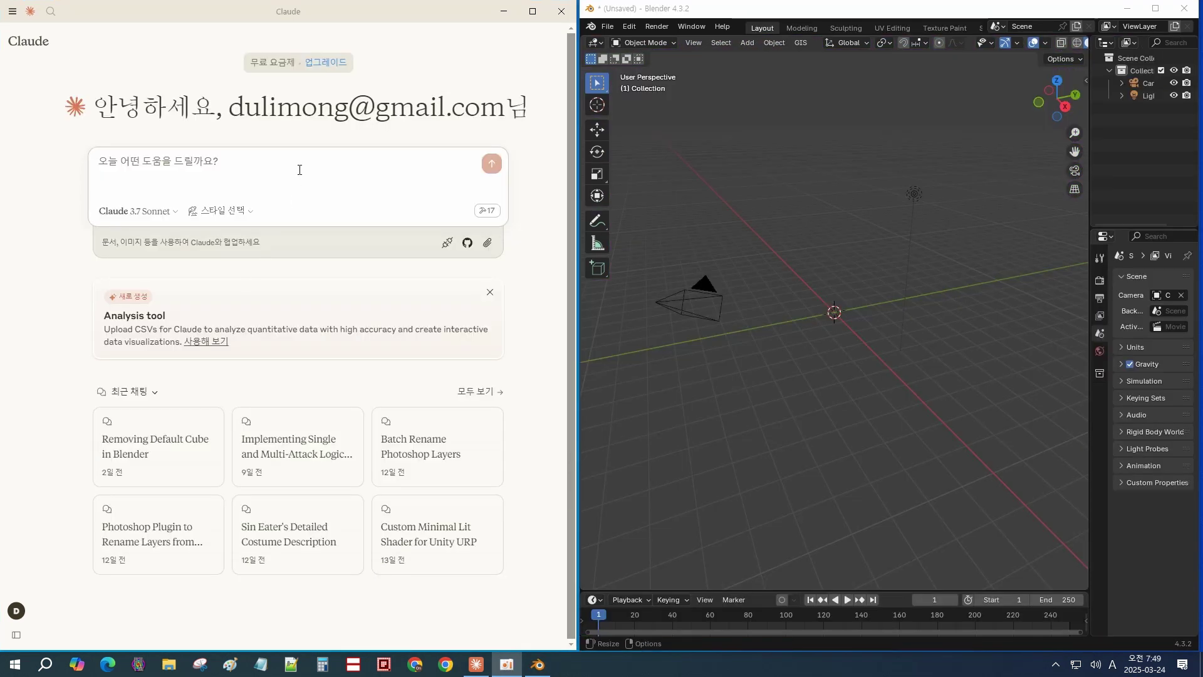
Ask Claude '블렌더에서 계단을 만들어줘.' and allow its Blender tools for this chat
click(299, 170)
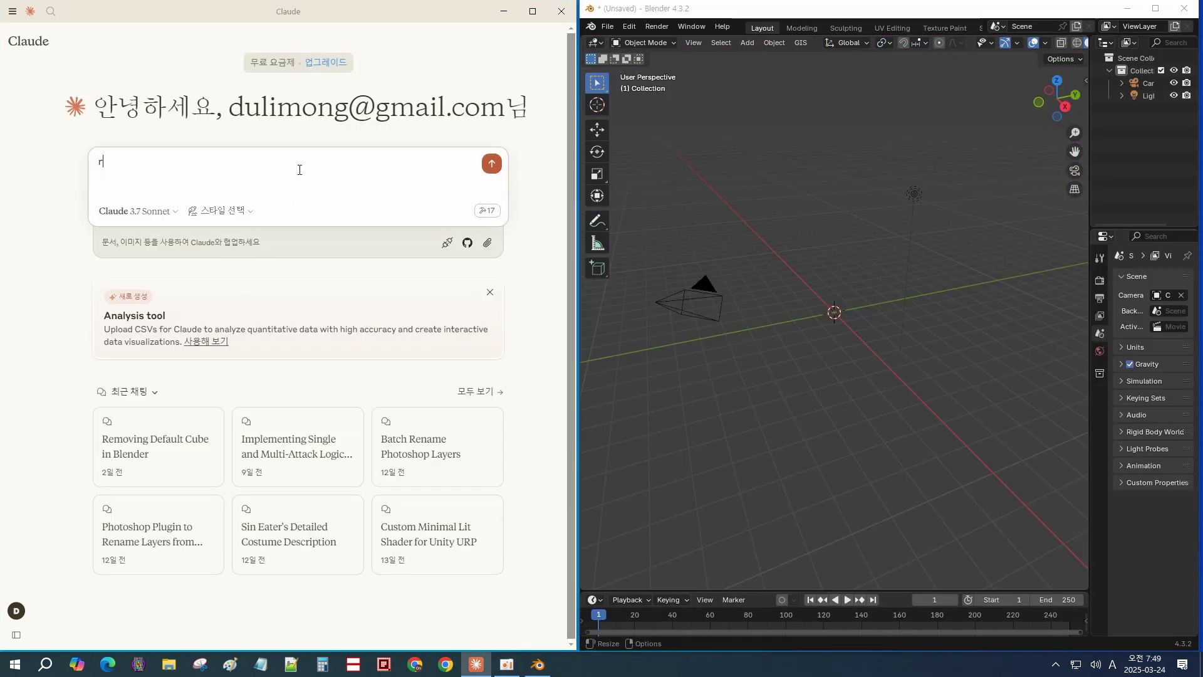
key(Hangul)
text(블렌더에서 계단을 만들어줘.)
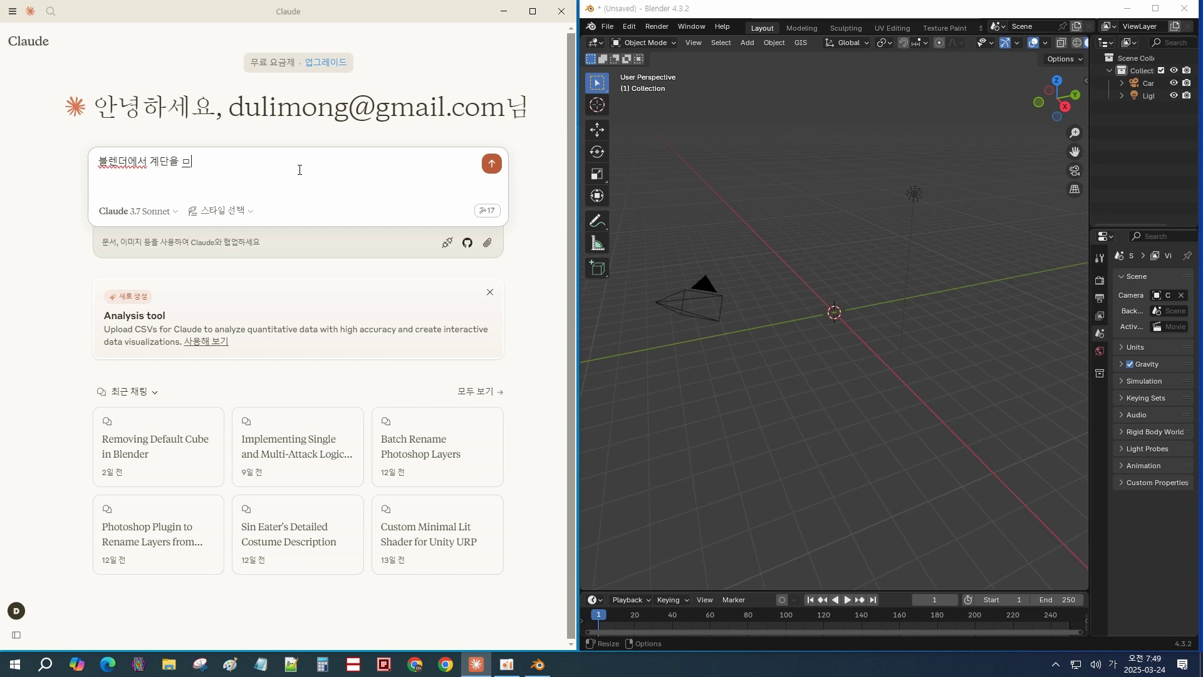
key(Return)
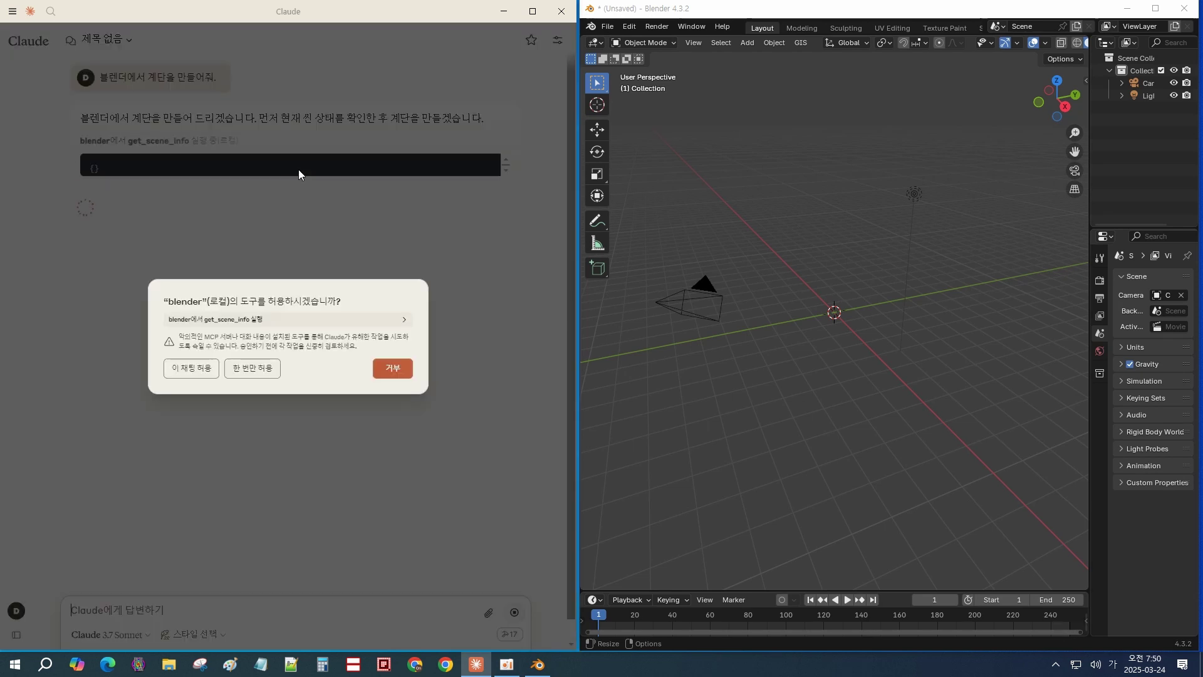
click(263, 320)
click(200, 406)
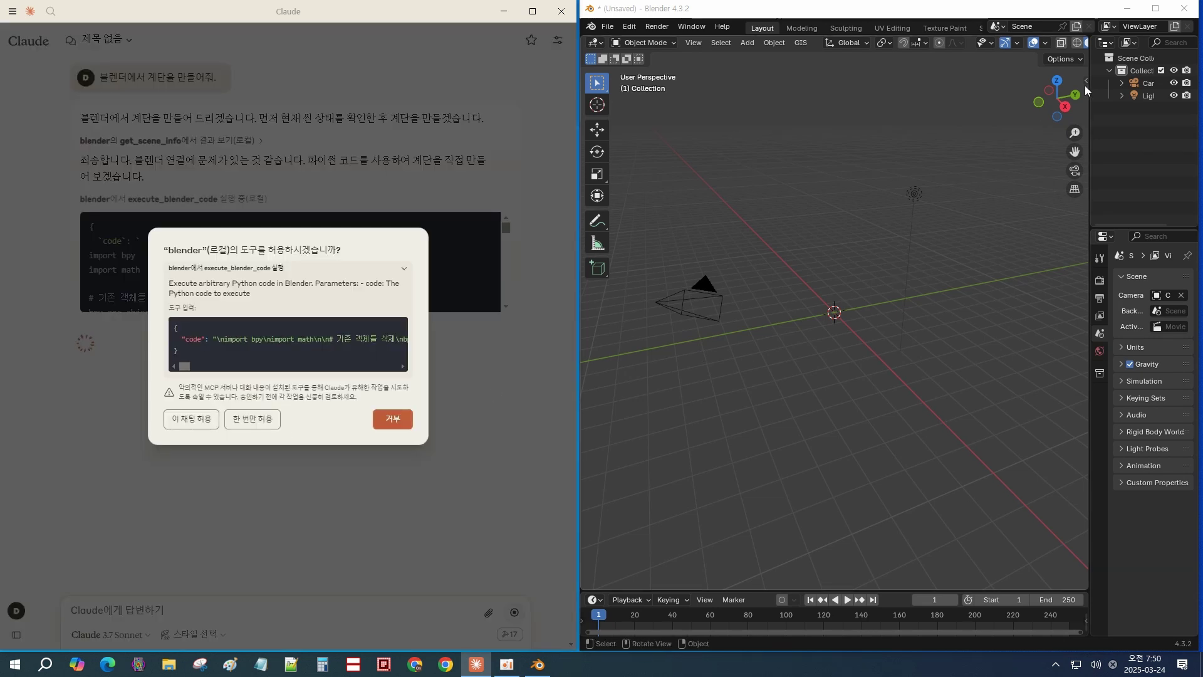
Check the Blender MCP status in the sidebar, approve the stair code, and orbit the staircase
click(1086, 81)
click(1081, 262)
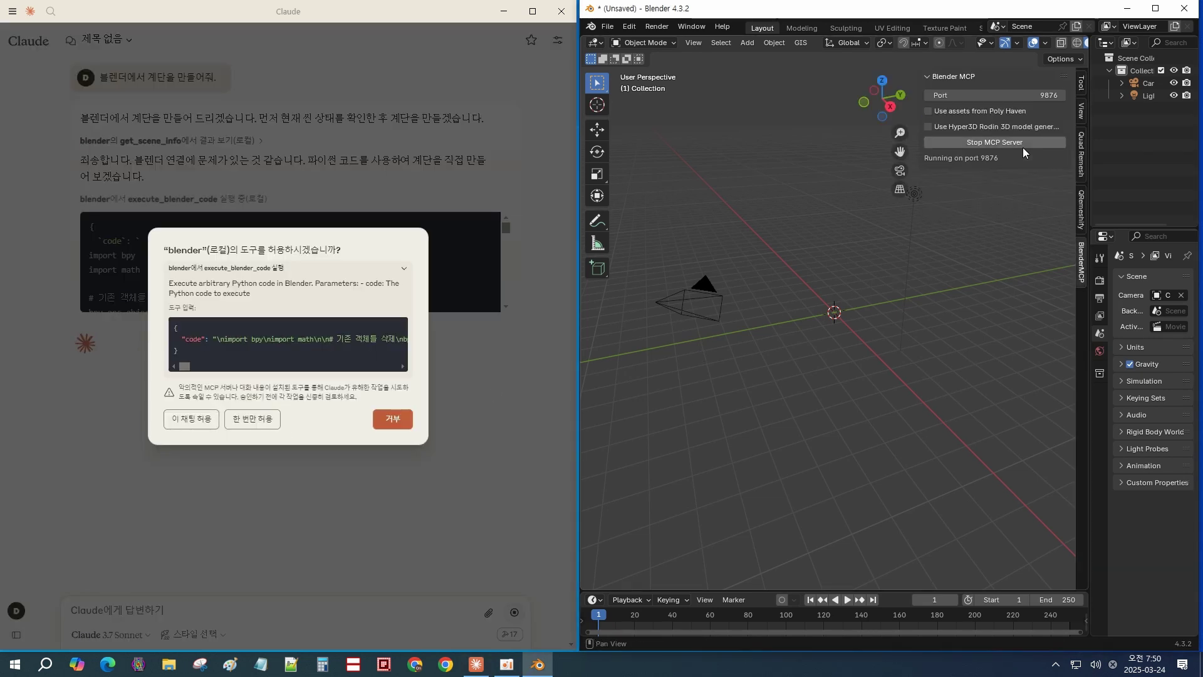
key(n)
click(207, 423)
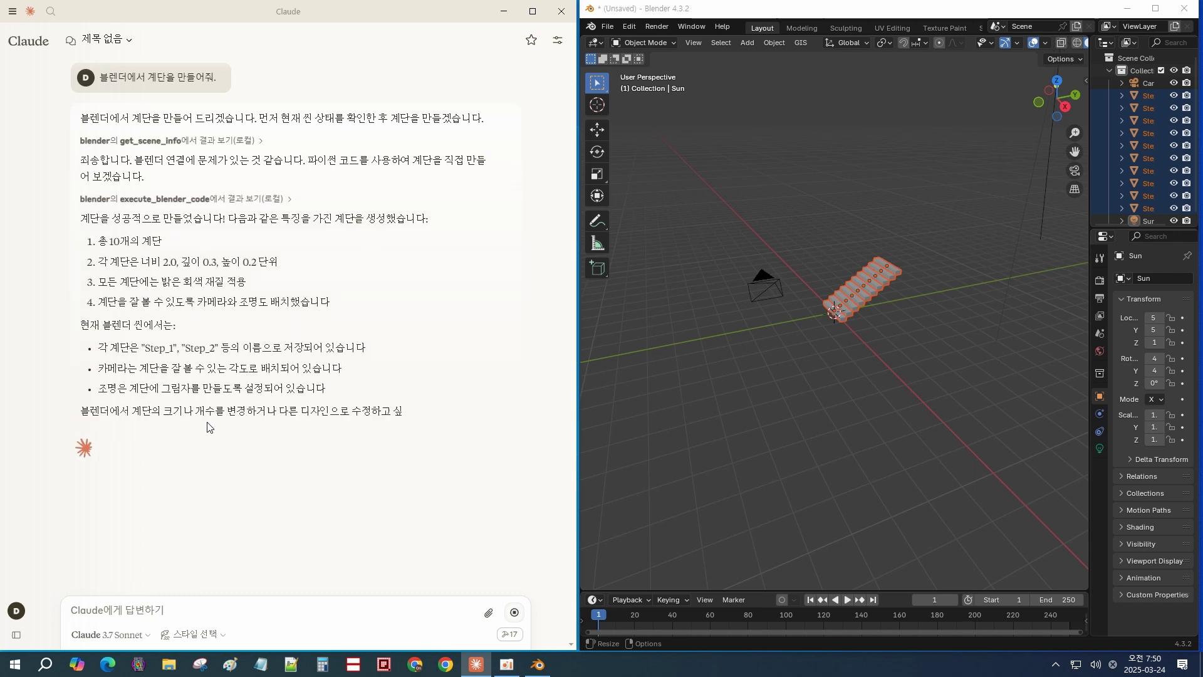
drag(605, 408, 800, 359)
scroll(881, 340, up, 4)
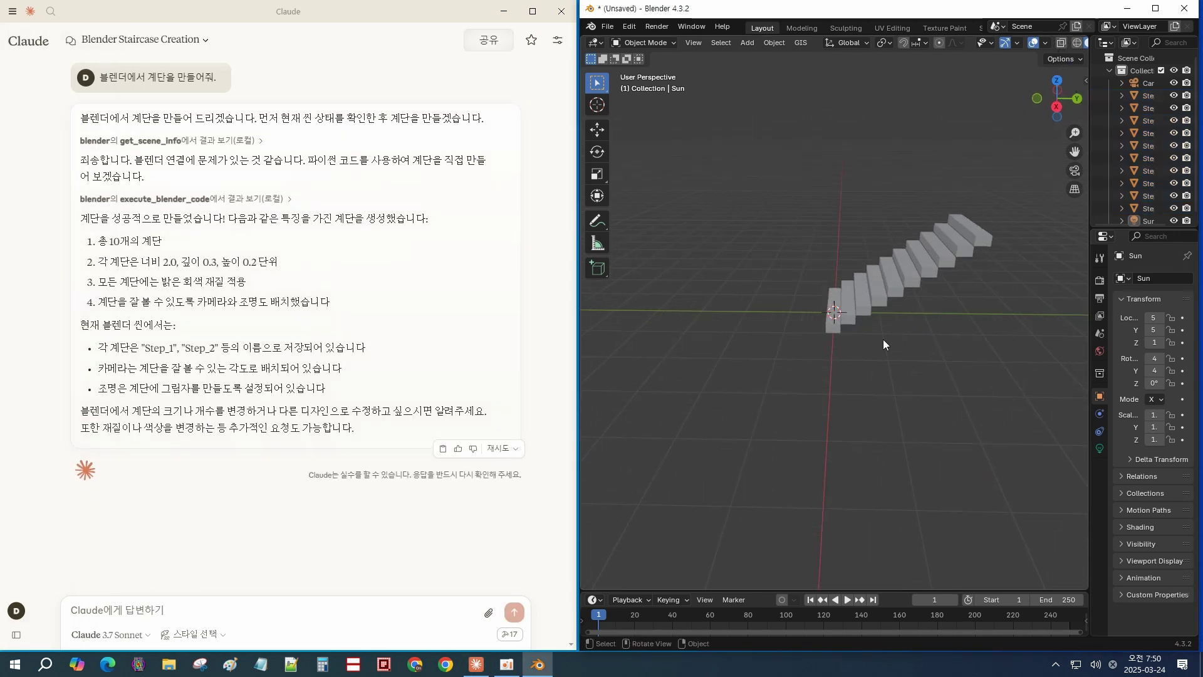
scroll(883, 339, up, 2)
drag(883, 340, 921, 351)
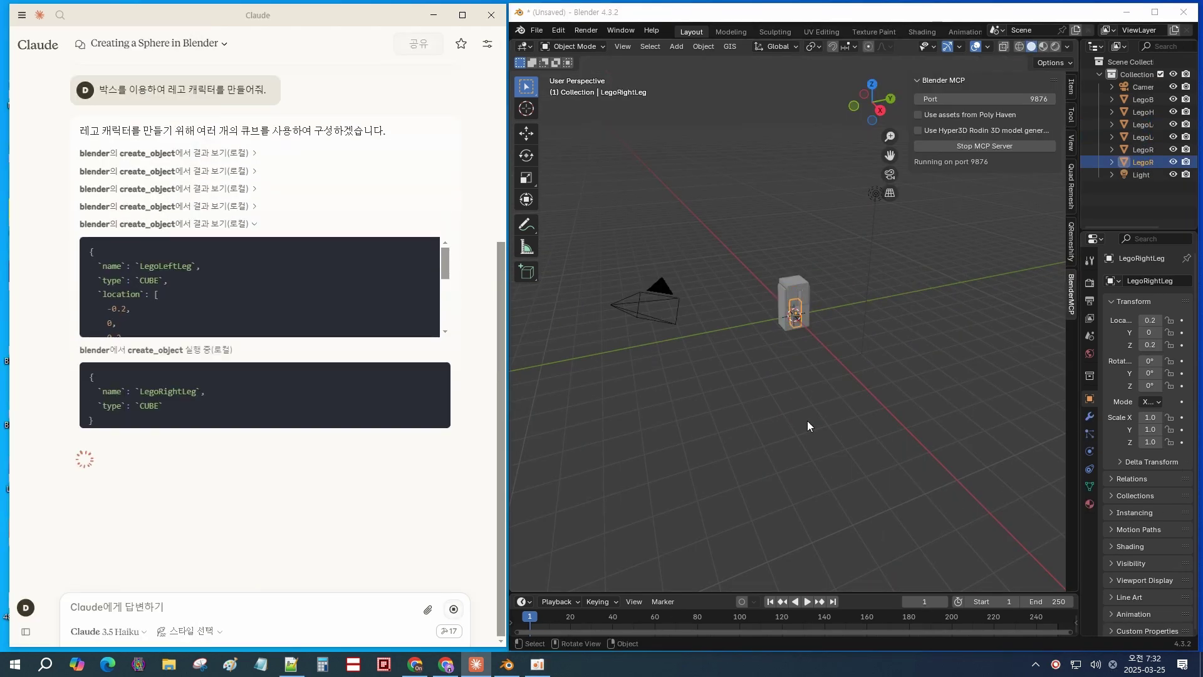
Tell Claude the Lego parts overlap, then ask for a car beside the Lego character
text(모두 위치가 같아서 레고처럼 안보이고 박스가 그냥 모여 있다.)
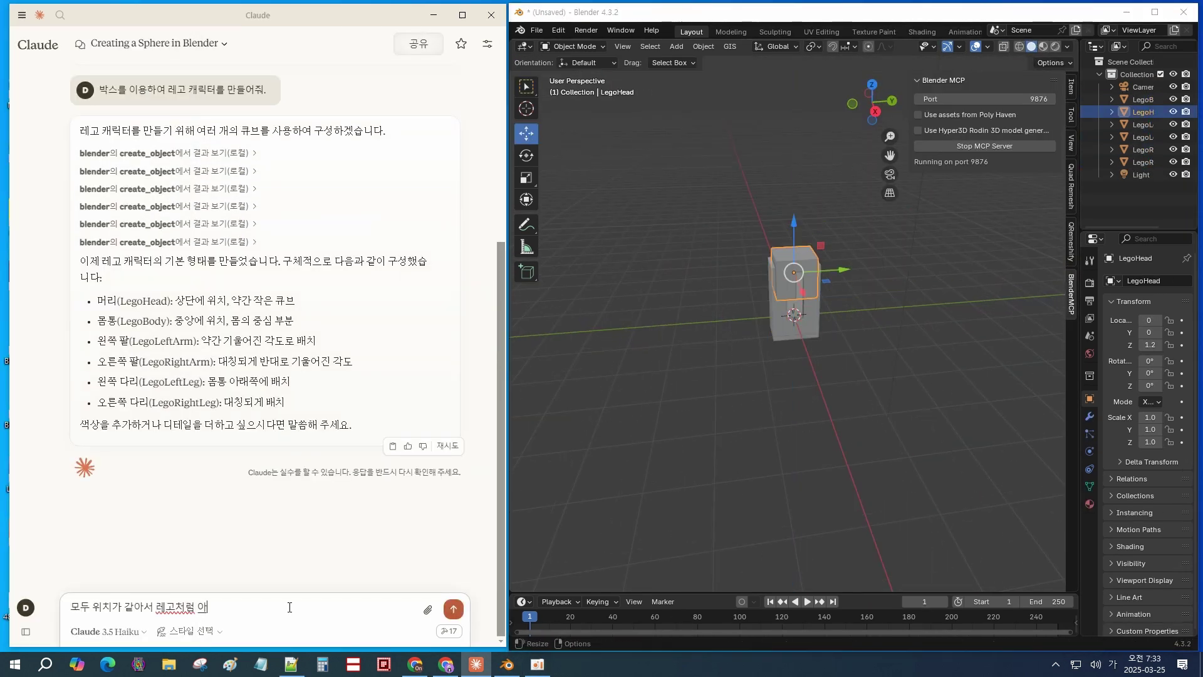
key(Return)
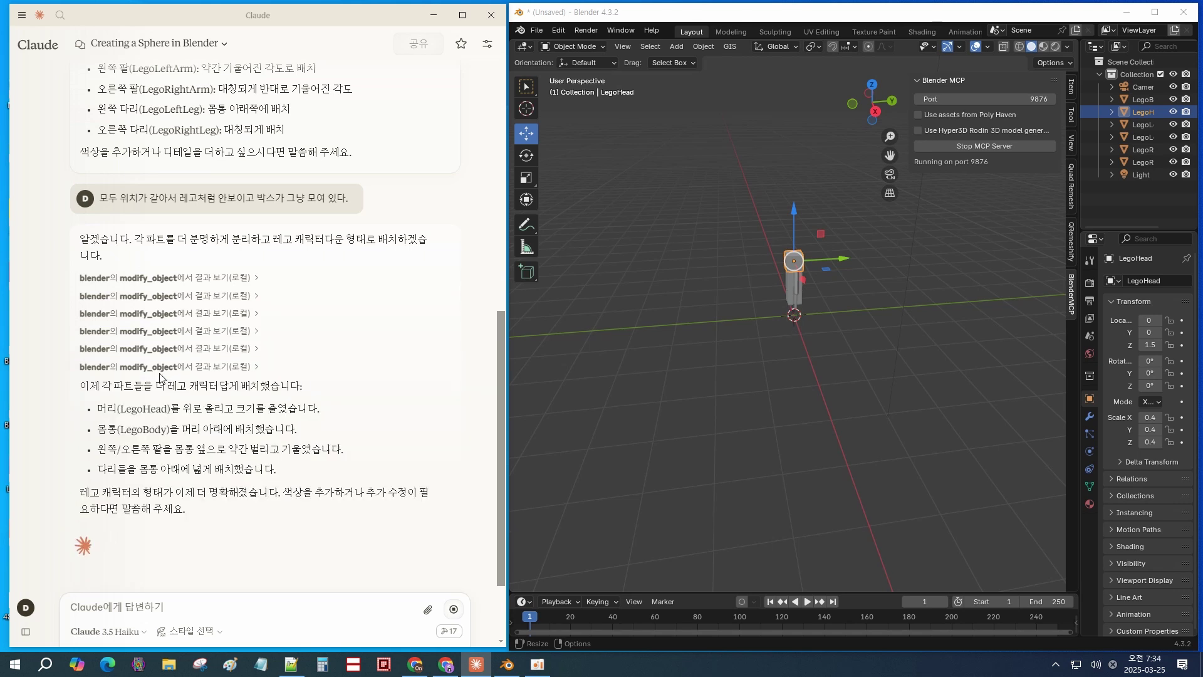
text(레고 캐릭터를 옆으로)
key(BackSpace)
key(BackSpace)
text(에 자동차를 만들어줘.)
key(Return)
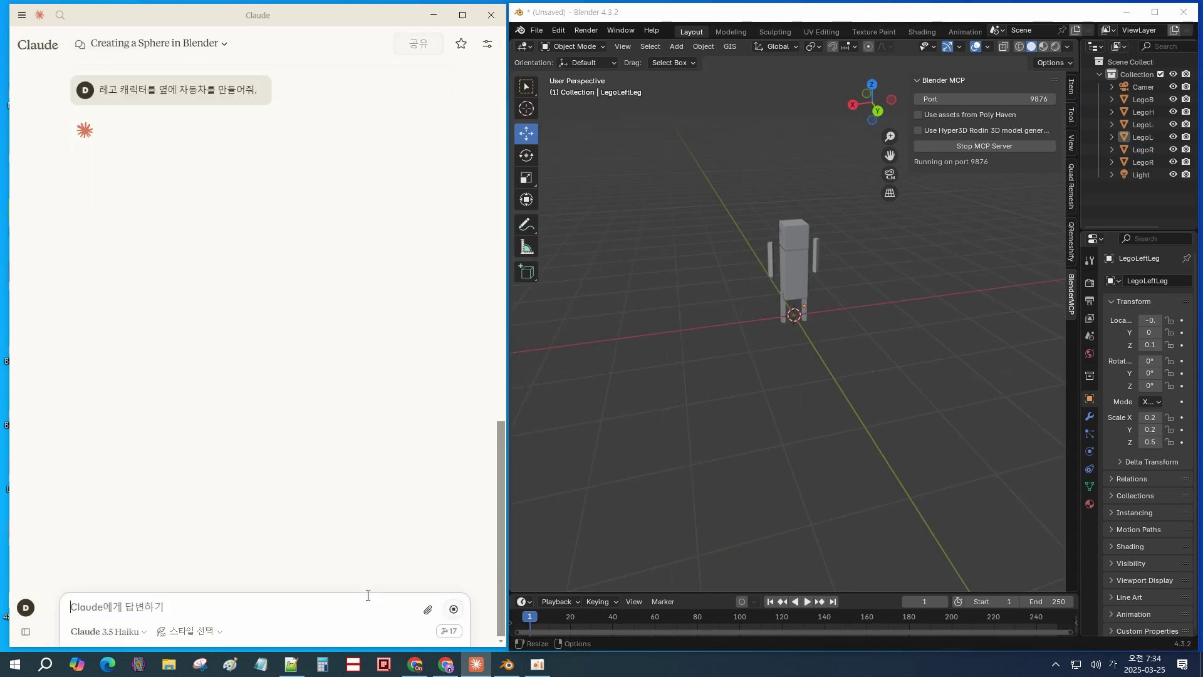
Ask Claude to colour the character and car, then report colours failed from missing materials
text(레고 캐릭터와 자동차에 적절한 컬러를 넣어줘.)
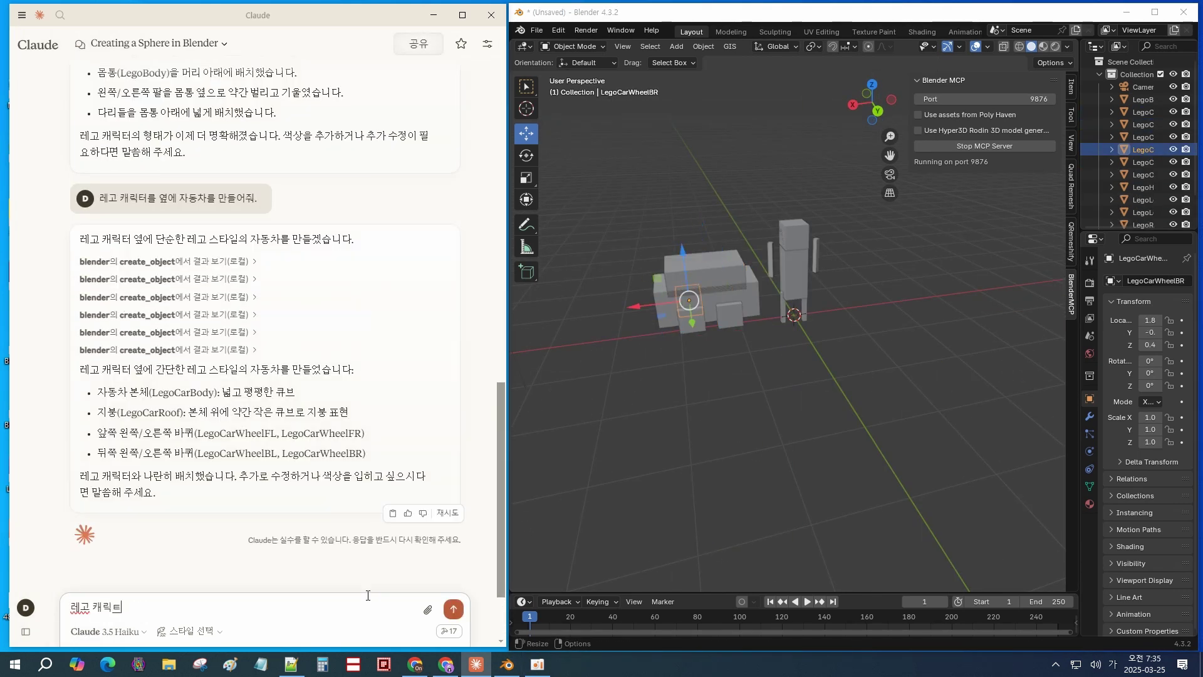
key(Return)
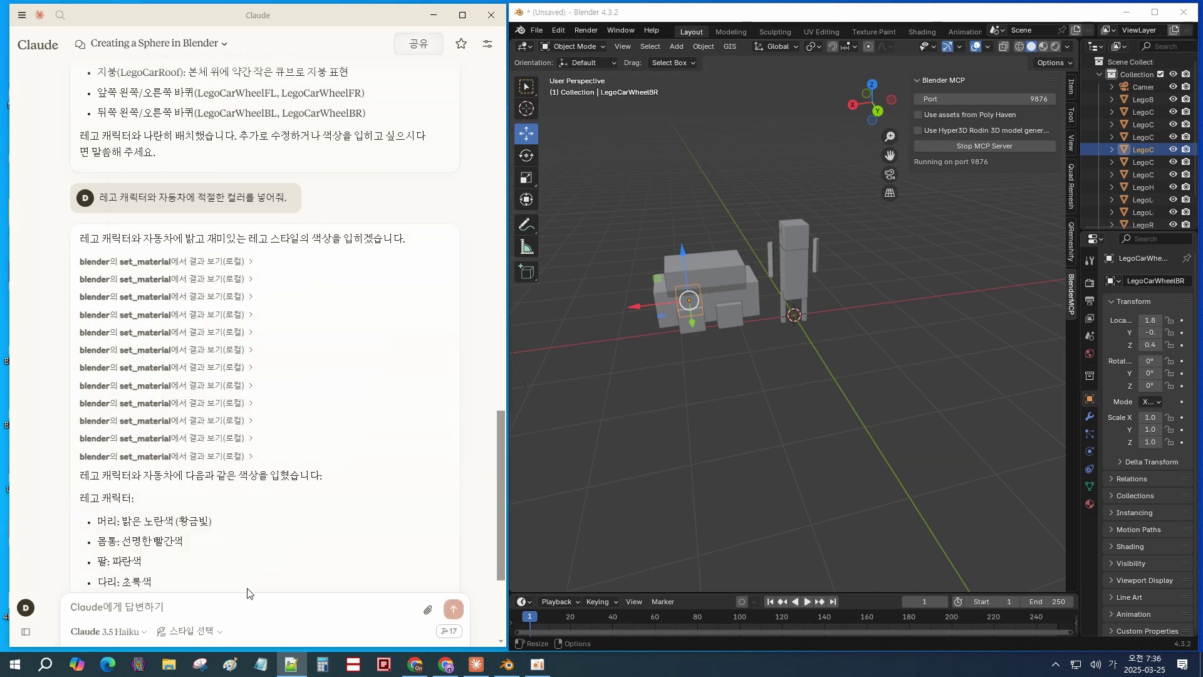
text(전혀 적용이 되지 않았어. 원인을 찾아 컬러를 적용해줘.)
key(Return)
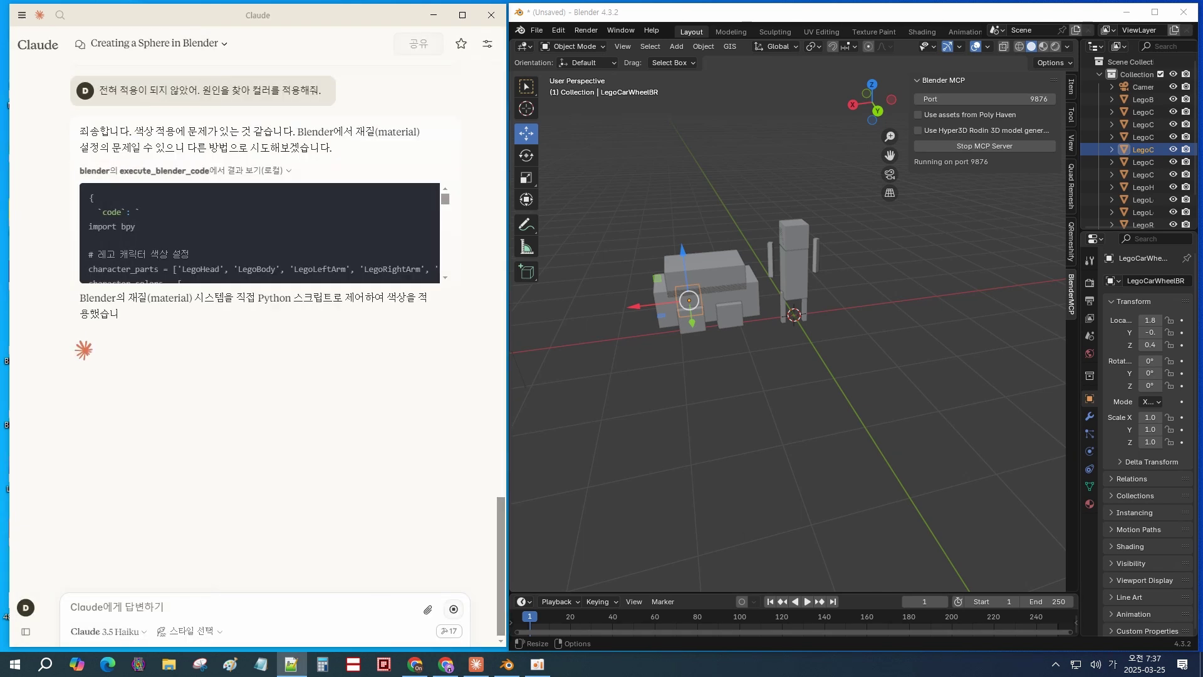
text(오브젝트에 머터리얼이 생성이 되지 않아서 컬러가 안된거 같다.)
key(Return)
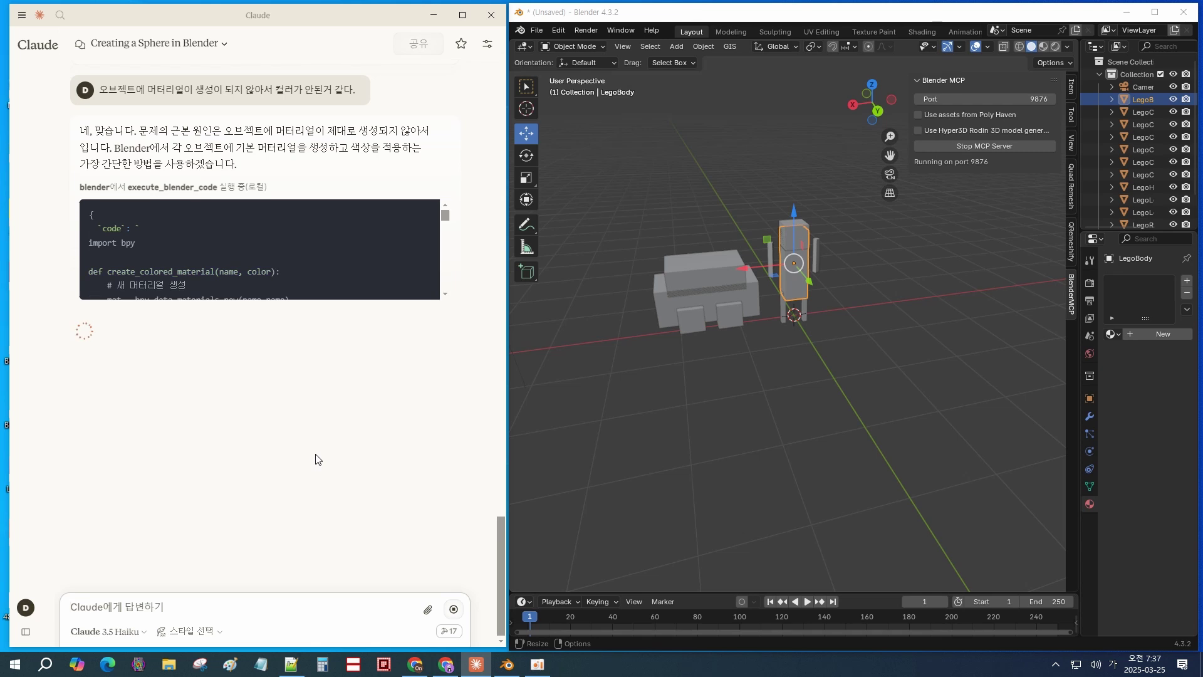
Widen Blender's side panels and move LegoHead up above the body
drag(1080, 369, 983, 370)
click(746, 233)
drag(746, 180, 745, 148)
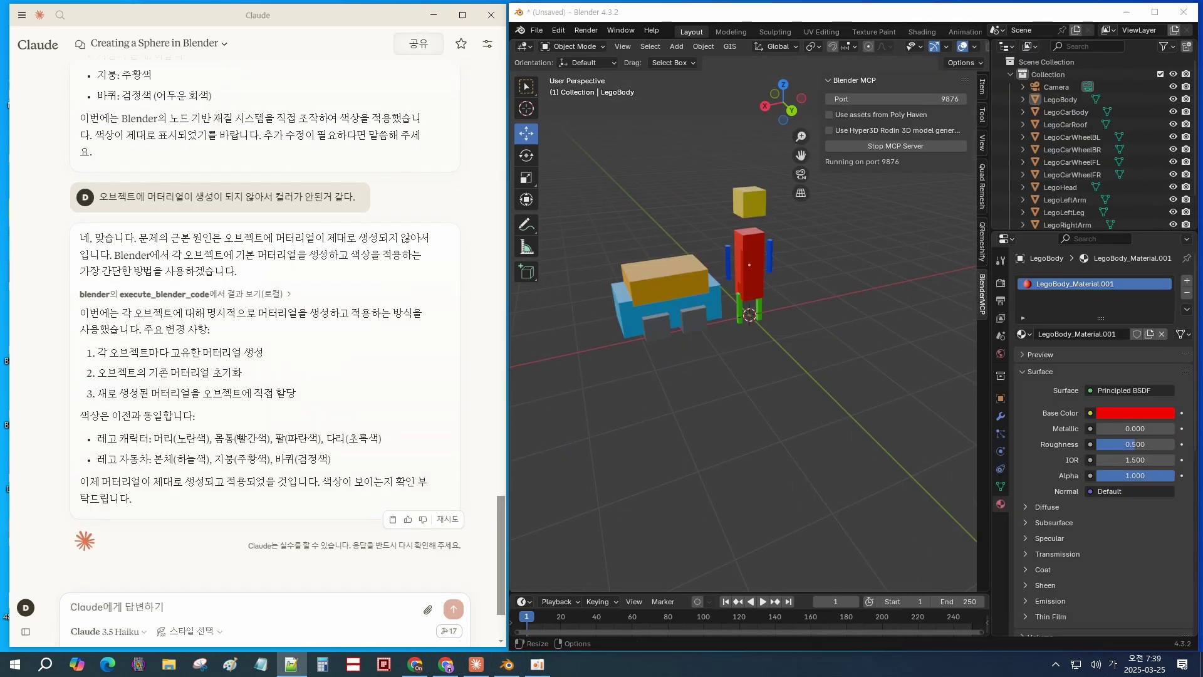
Draft the prompt '클로드를 이용하여 웹서핑을 하는 MCP을 알려줘.' in a new chat
click(185, 609)
text(클)
text(클로드의 MCP를 이용하여 구글 웹브라우져를 컨트롤 할 수 있)
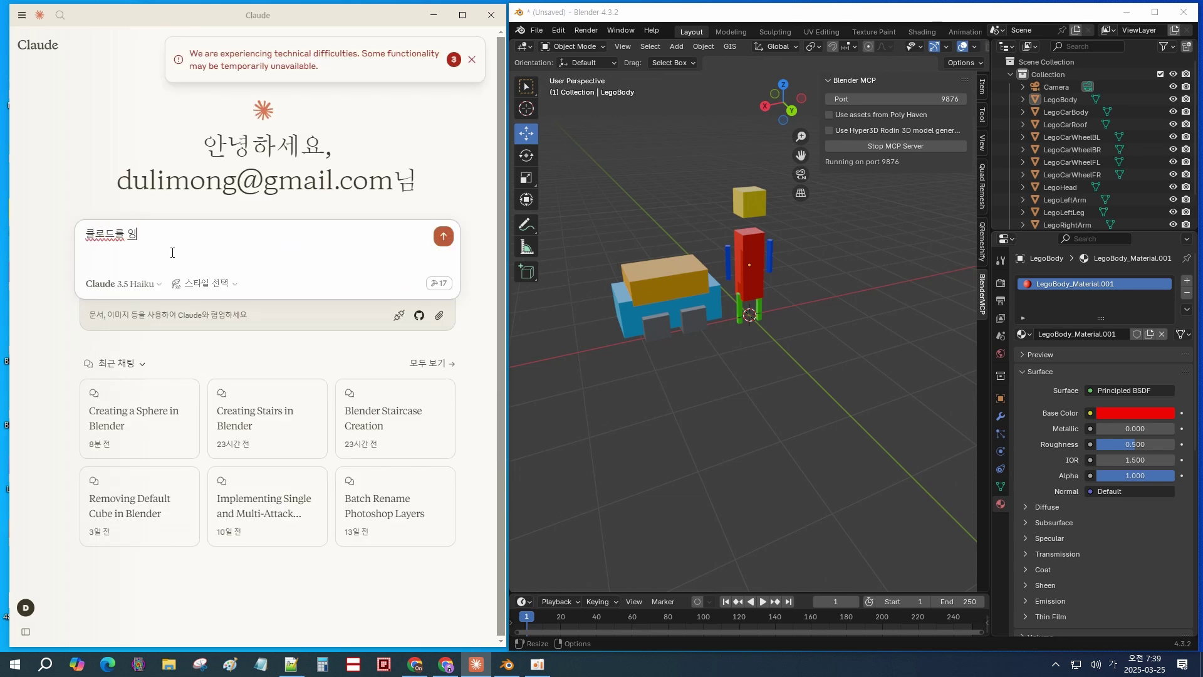
key(Return)
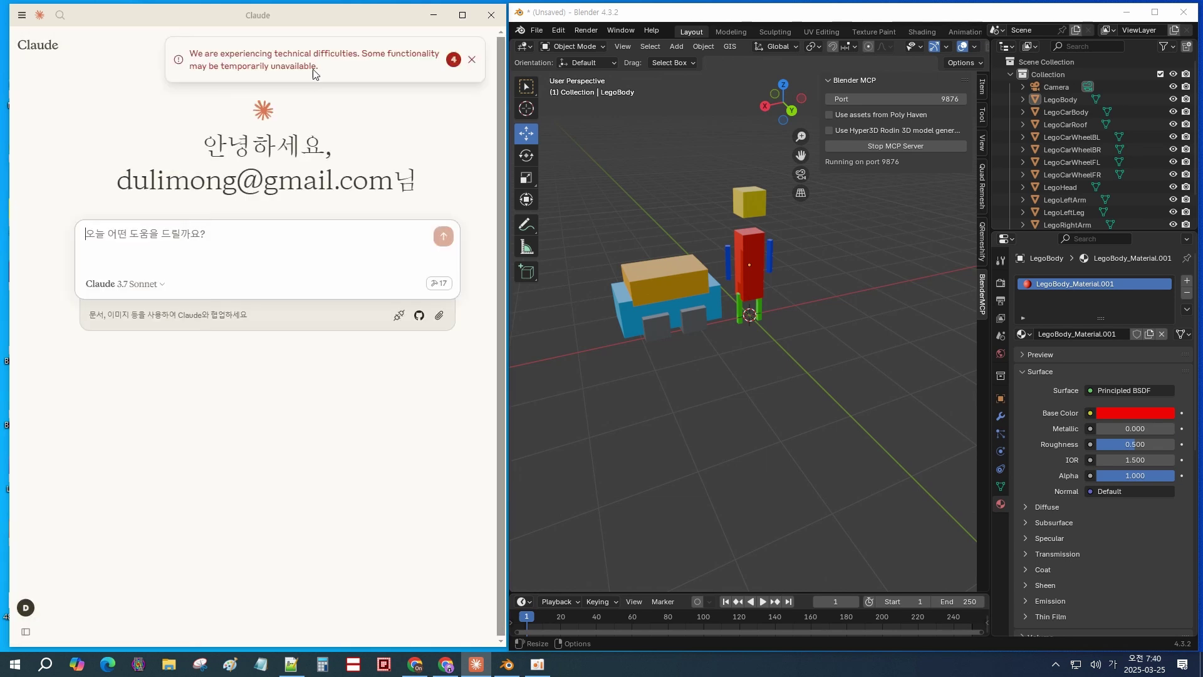
click(188, 246)
text(클로드를 이용하여 웹서핑을 하는 MCP을 알려줘.)
key(ctrl+a)
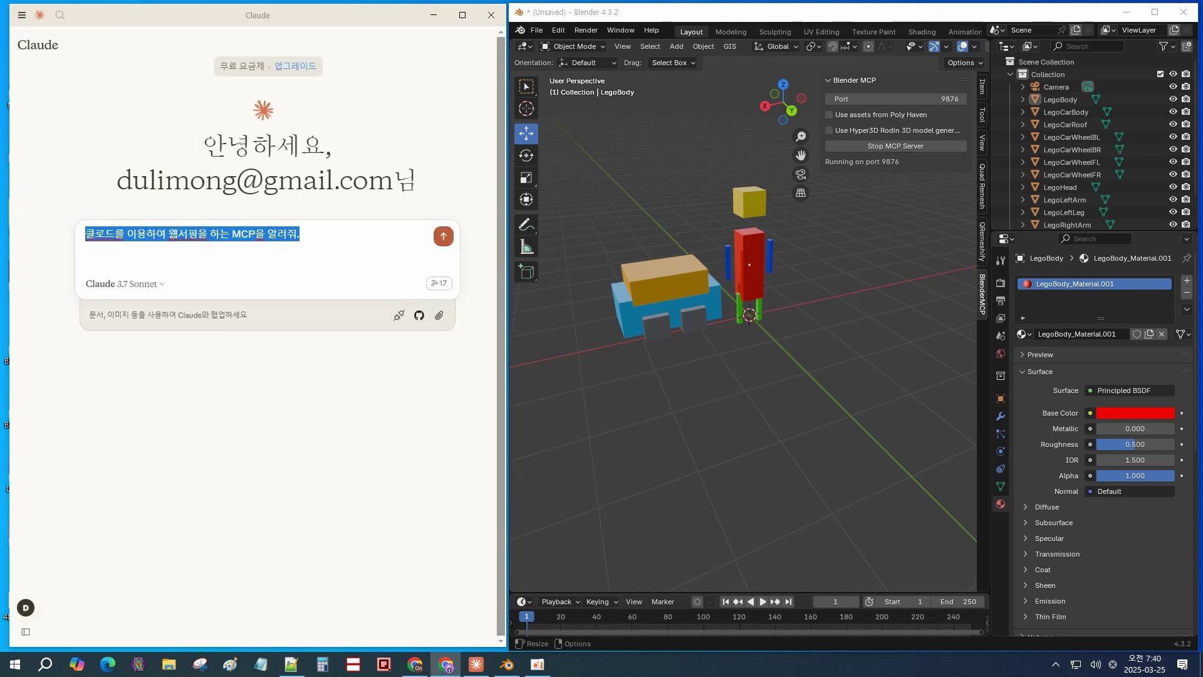